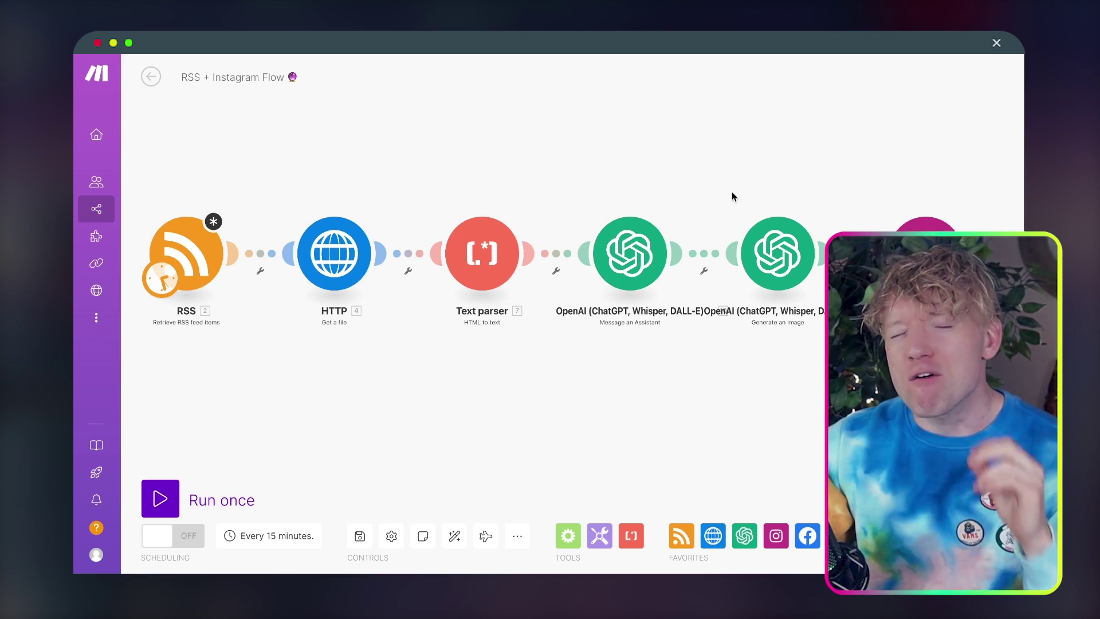
{"action": "left_click_drag", "start_coordinate": [705, 170], "coordinate": [644, 164]}
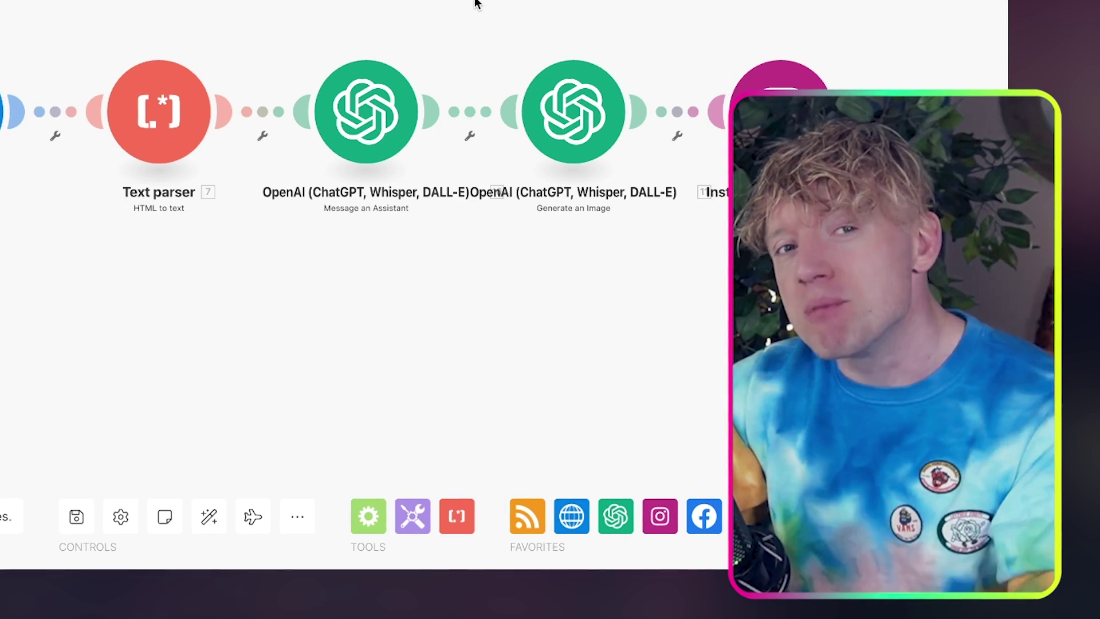
{"action": "scroll", "coordinate": [549, 1], "scroll_direction": "right", "scroll_amount": 2}
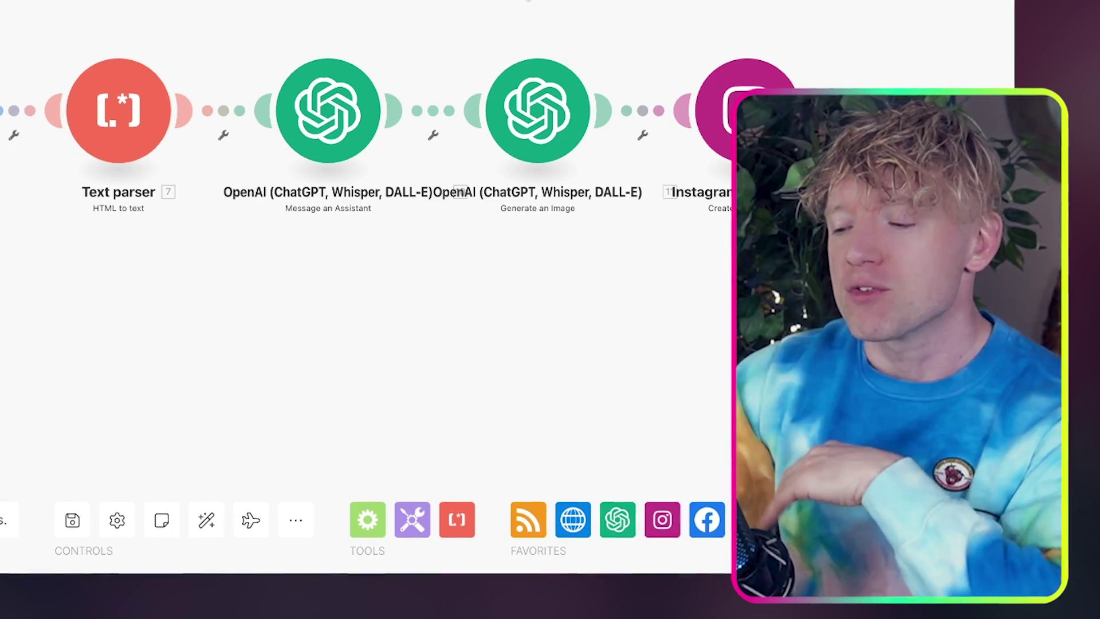
{"action": "scroll", "coordinate": [429, 131], "scroll_direction": "left", "scroll_amount": 4}
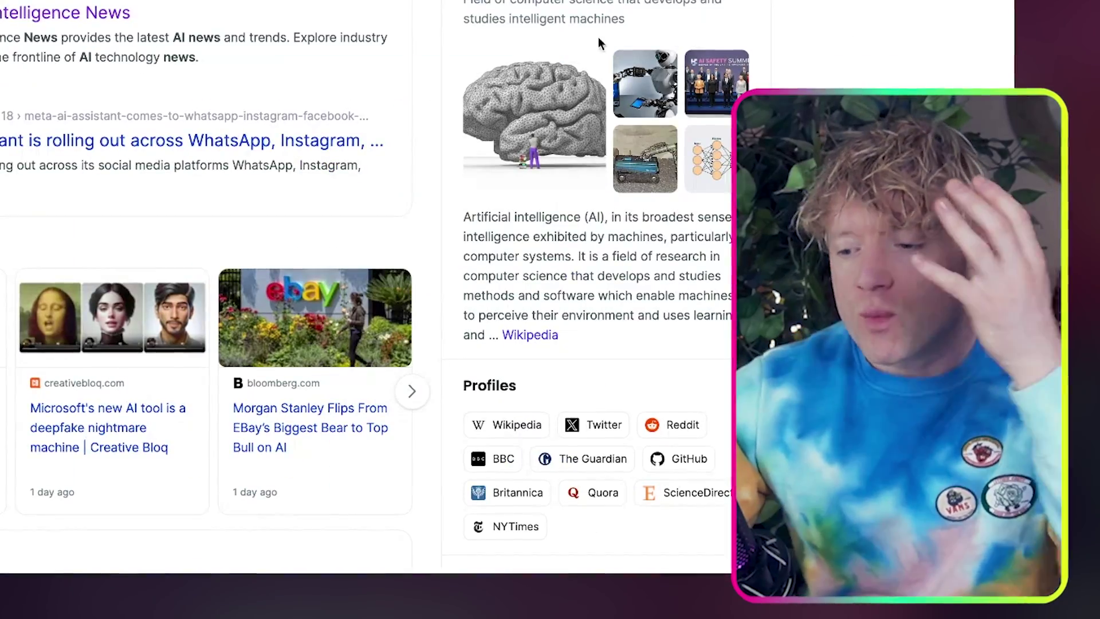
Open the Artificial Intelligence News search result and copy the site's main AI News feed address using the Get RSS Feed URL extension
{"action": "left_click", "coordinate": [132, 26]}
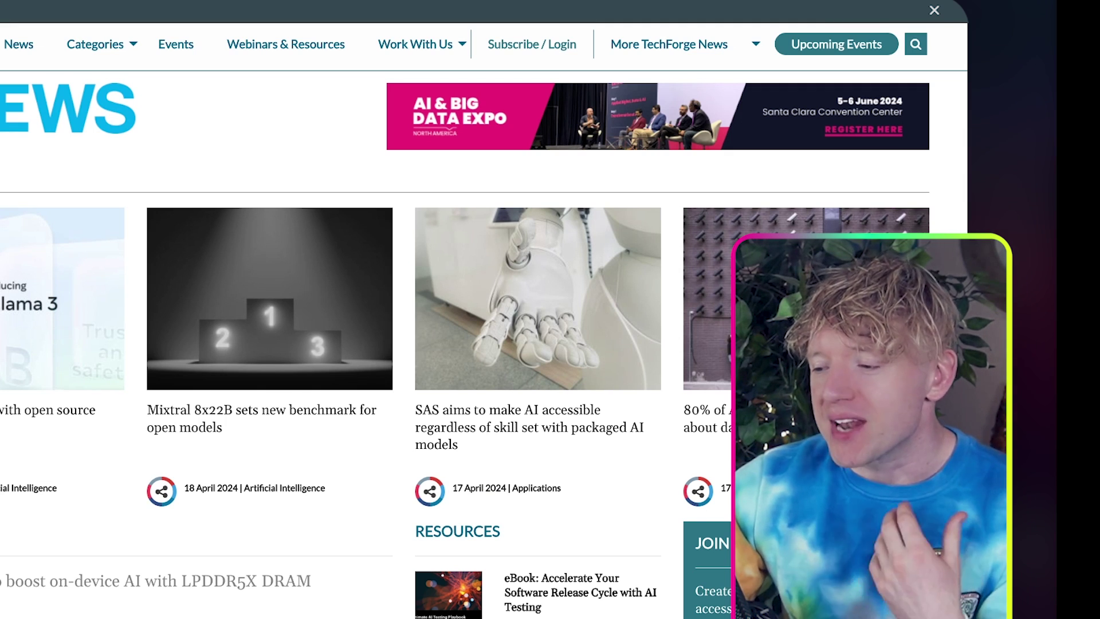
{"action": "left_click", "coordinate": [782, 9]}
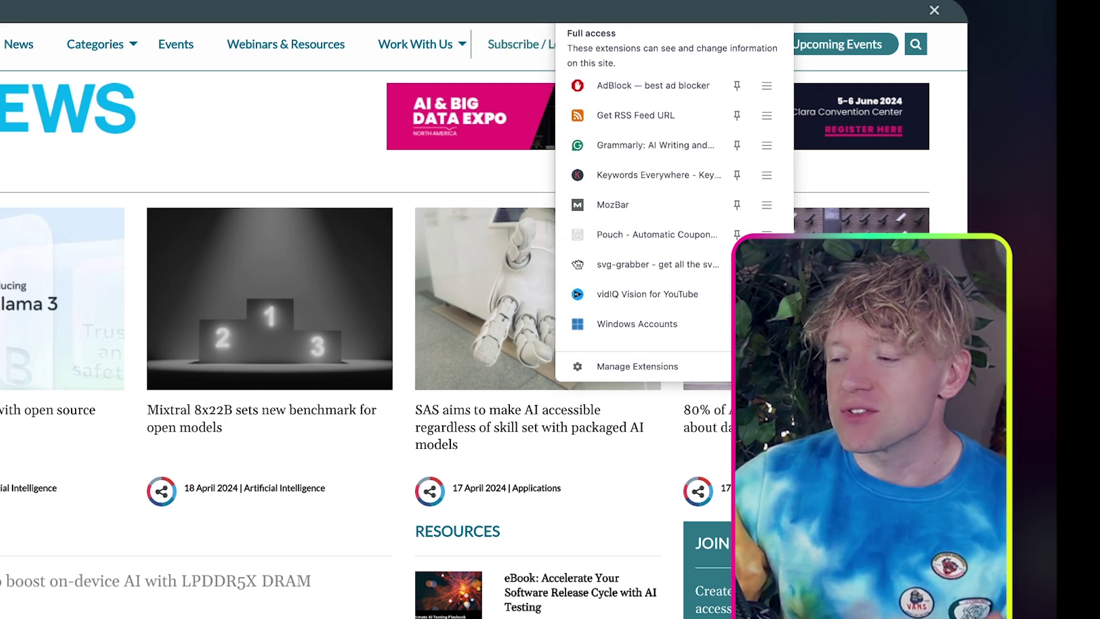
{"action": "left_click", "coordinate": [690, 118]}
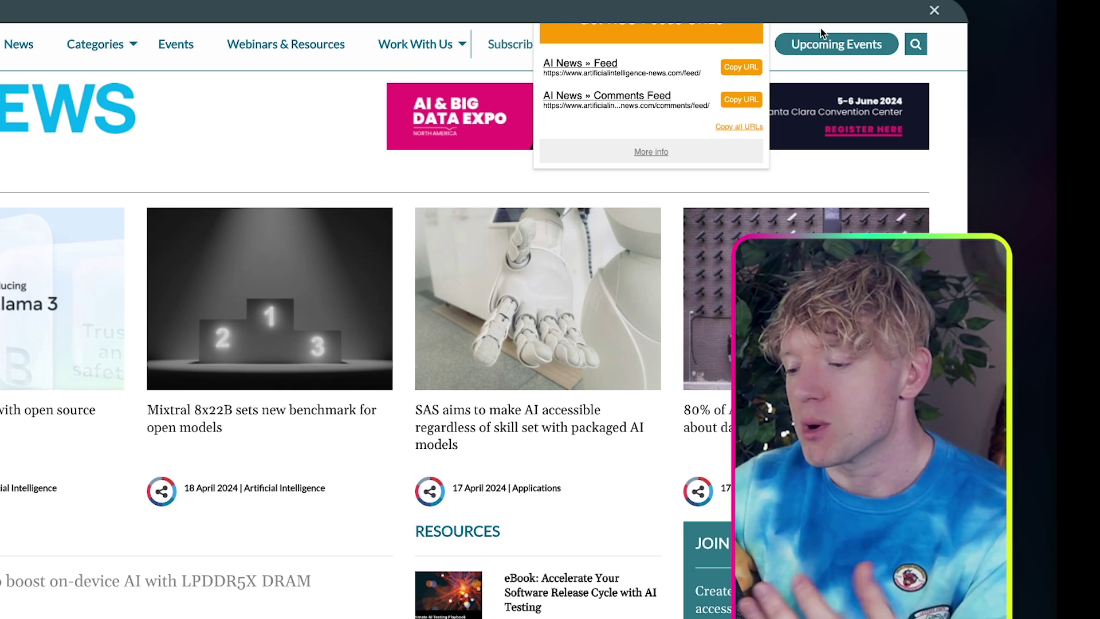
{"action": "left_click", "coordinate": [754, 69]}
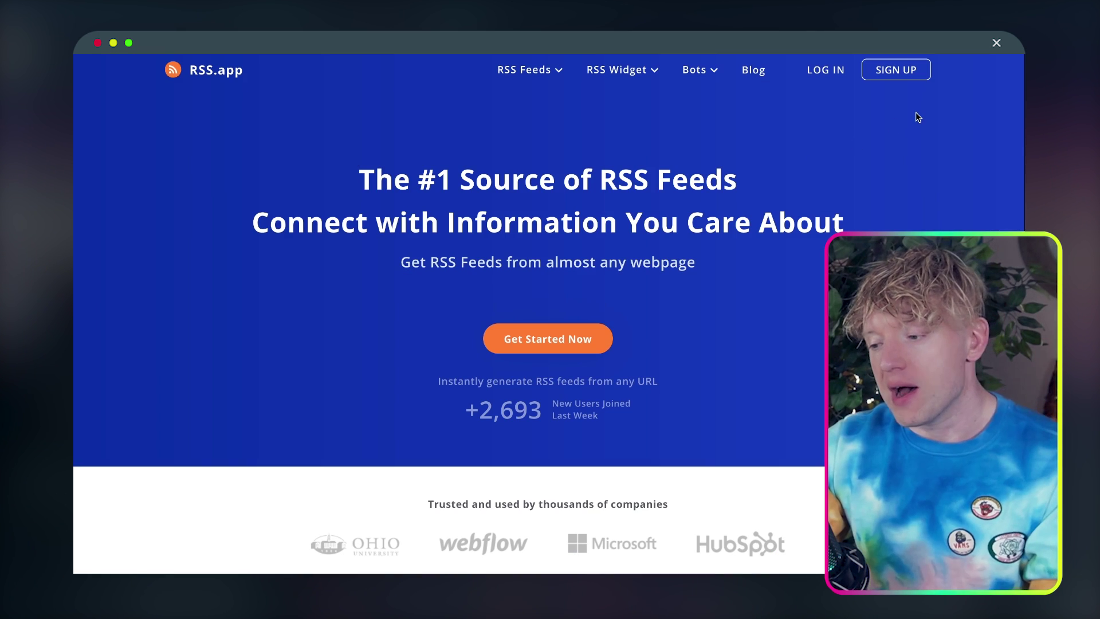
Sign up for an account on RSS.app and open the page for creating a new feed
{"action": "left_click", "coordinate": [891, 74]}
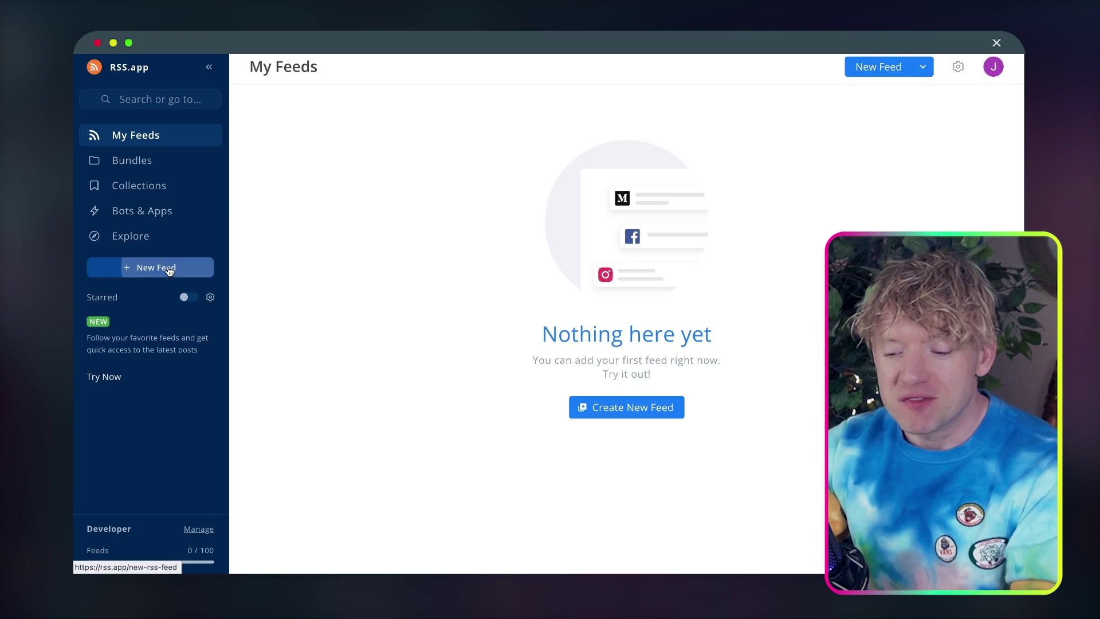
{"action": "left_click", "coordinate": [170, 271]}
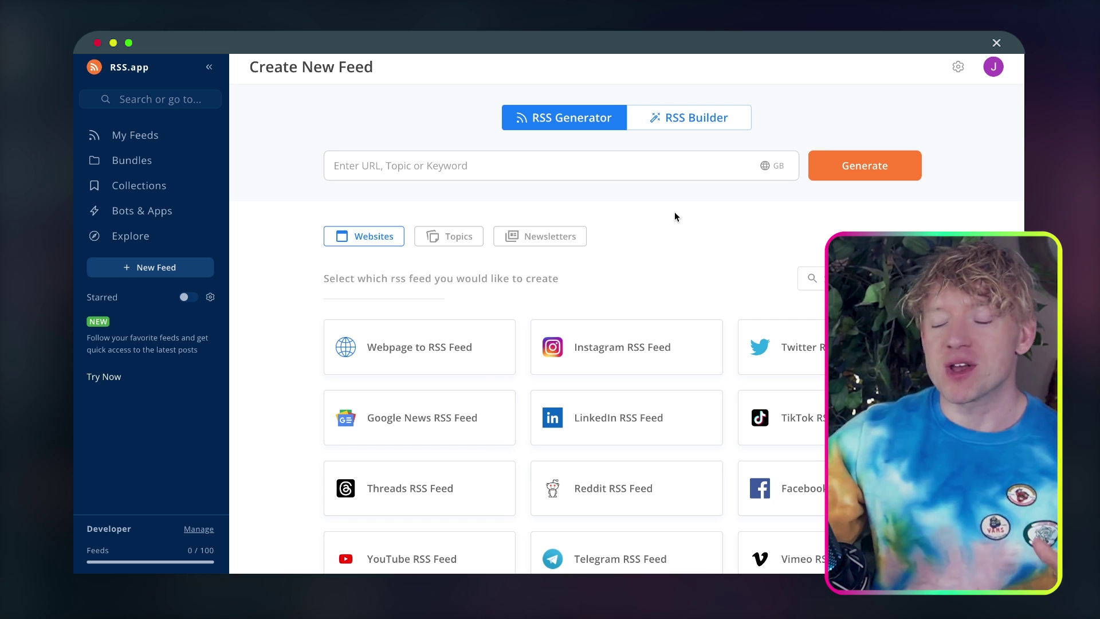
{"action": "scroll", "coordinate": [818, 250], "scroll_direction": "down", "scroll_amount": 2}
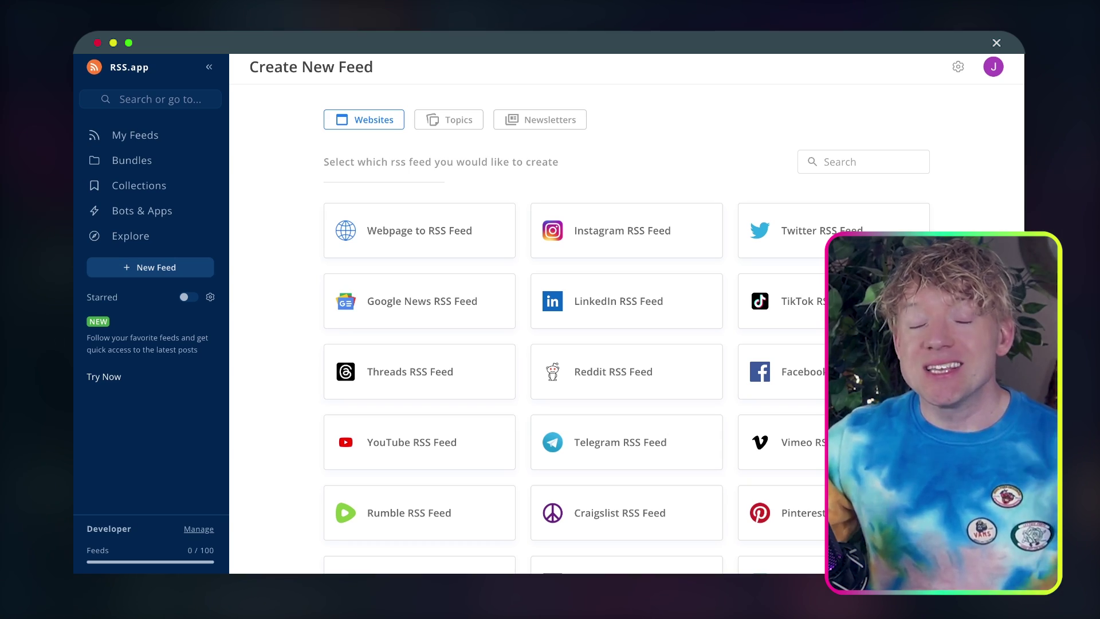
{"action": "scroll", "coordinate": [627, 329], "scroll_direction": "down", "scroll_amount": 5}
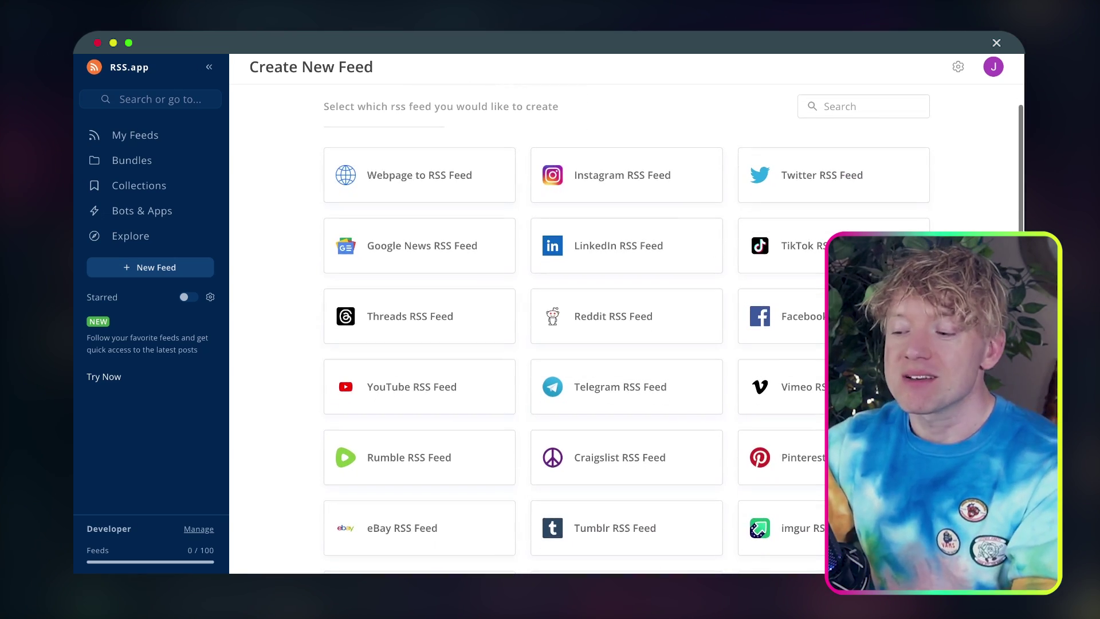
{"action": "scroll", "coordinate": [627, 328], "scroll_direction": "down", "scroll_amount": 5}
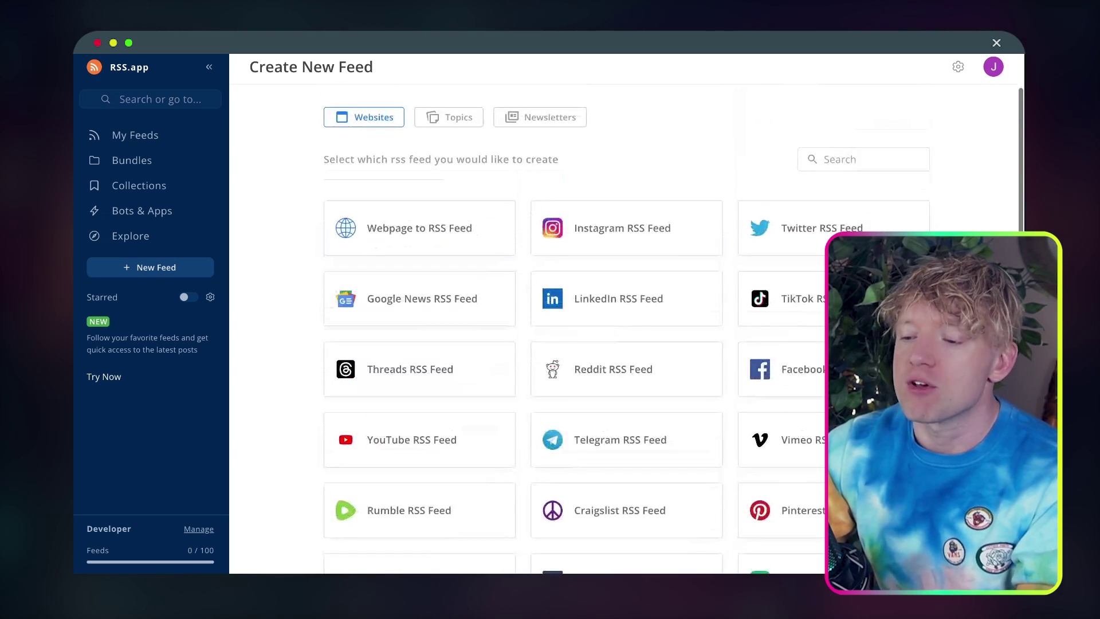
{"action": "scroll", "coordinate": [627, 328], "scroll_direction": "up", "scroll_amount": 3}
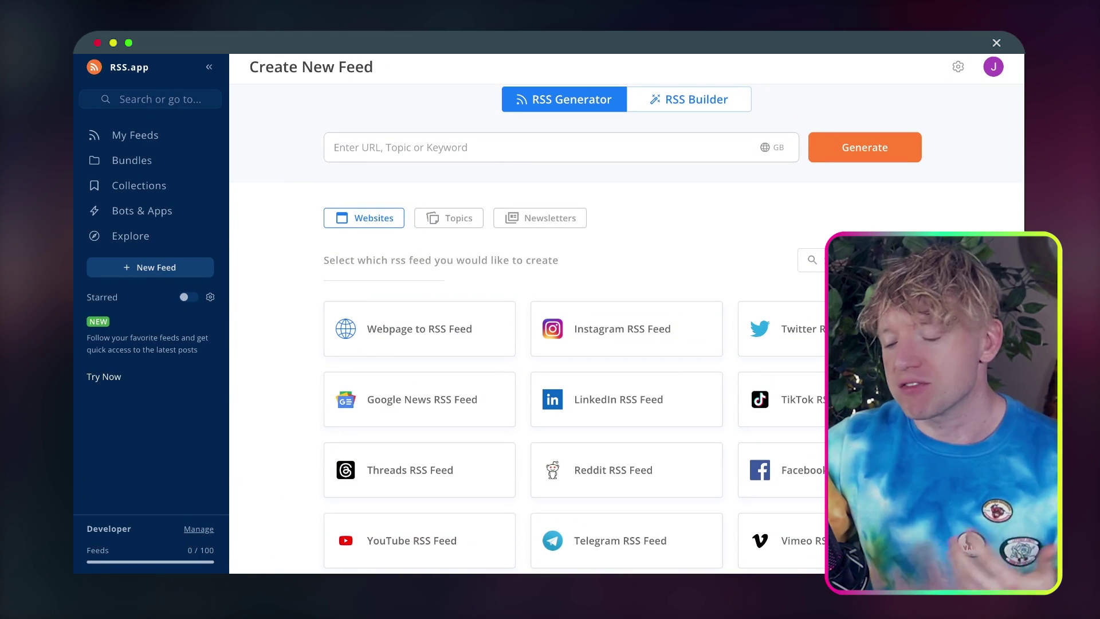
Browse the newsletter sources, search them for tldr, and clear the search term
{"action": "left_click", "coordinate": [544, 217]}
{"action": "scroll", "coordinate": [778, 256], "scroll_direction": "down", "scroll_amount": 5}
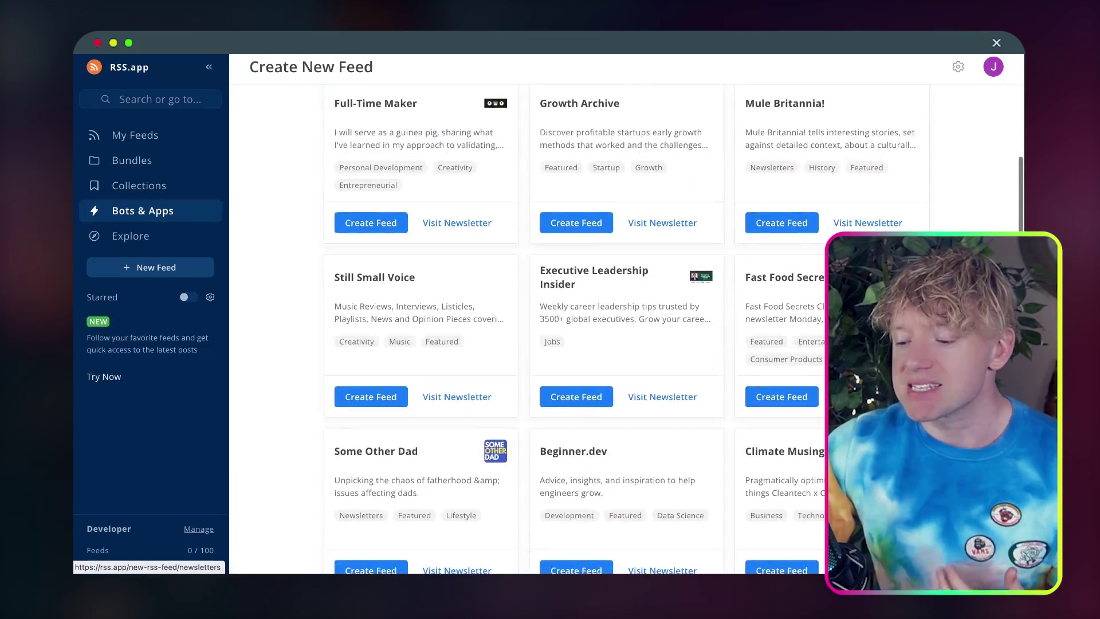
{"action": "scroll", "coordinate": [626, 329], "scroll_direction": "down", "scroll_amount": 4}
{"action": "scroll", "coordinate": [768, 298], "scroll_direction": "up", "scroll_amount": 10}
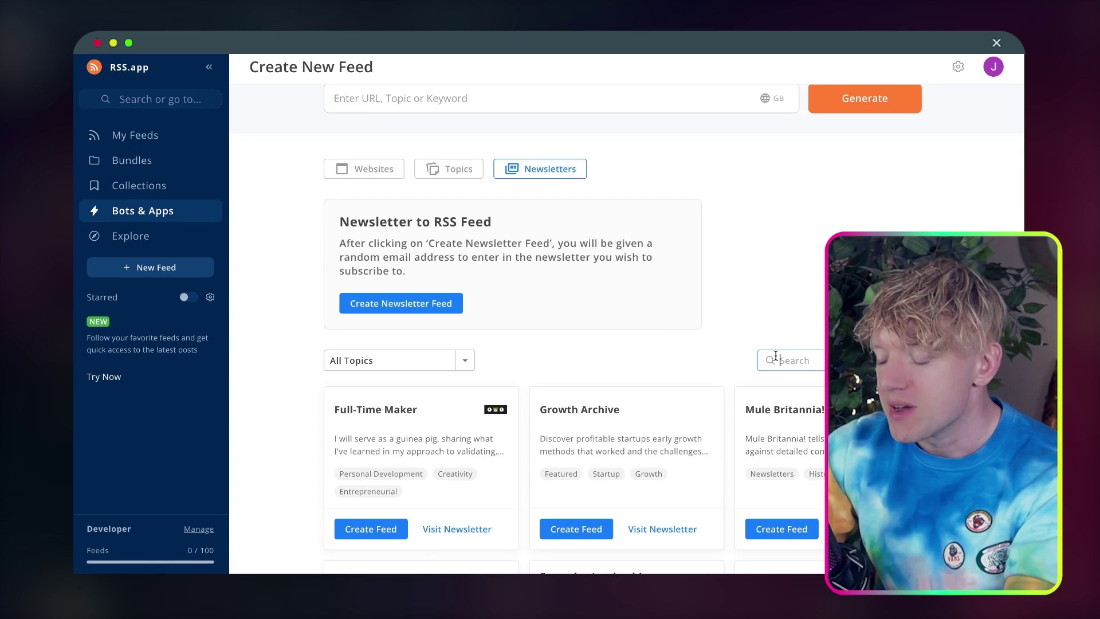
{"action": "type", "text": "ldr"}
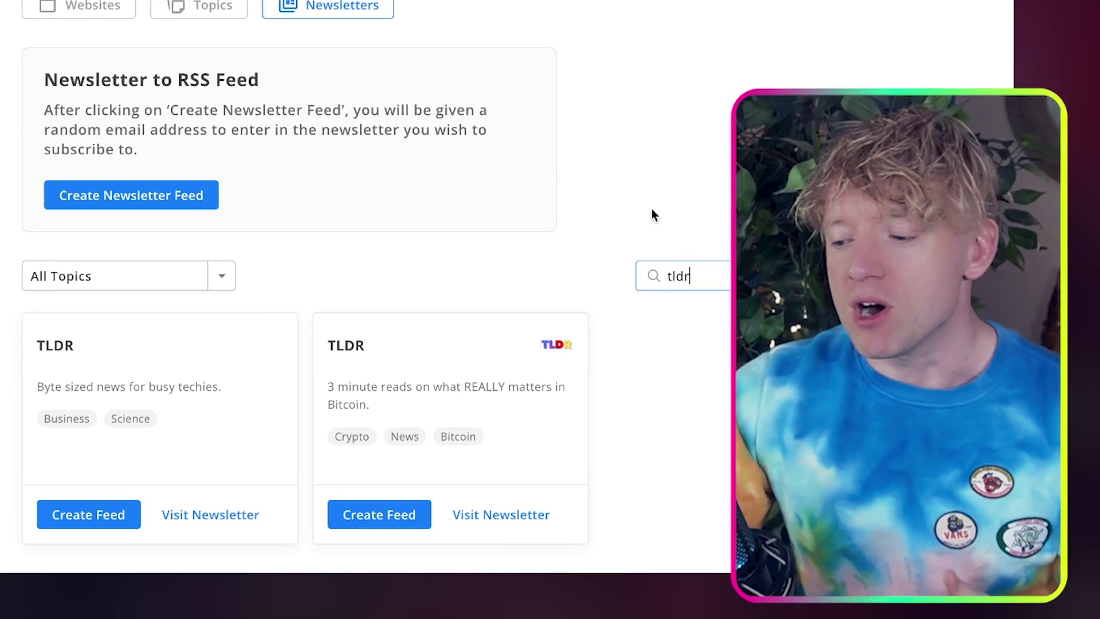
{"action": "double_click", "coordinate": [821, 356]}
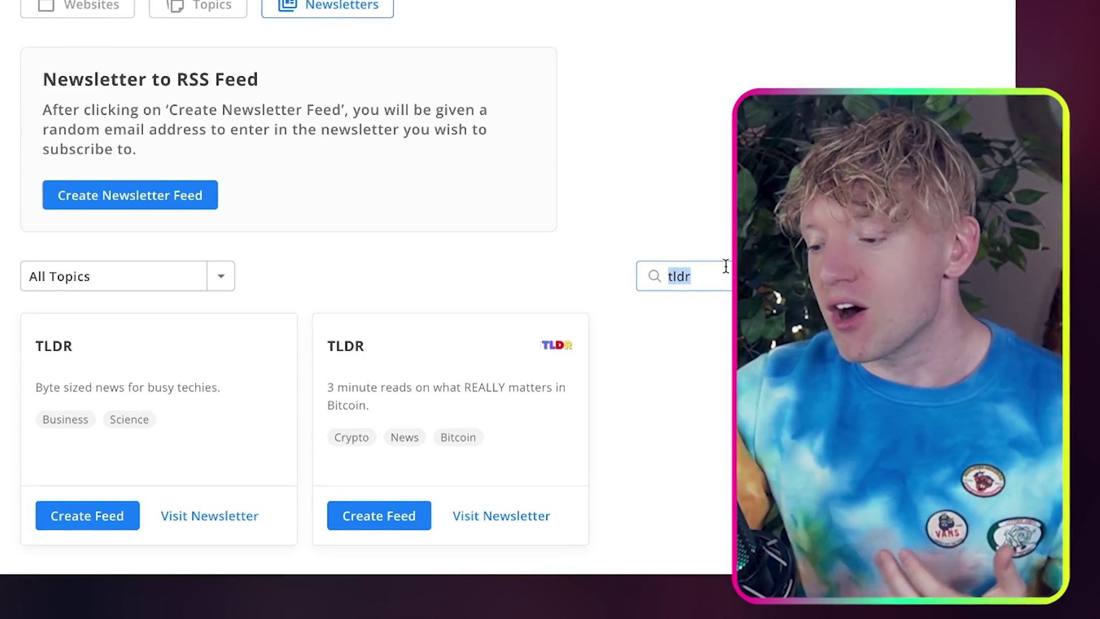
{"action": "key", "text": "BackSpace"}
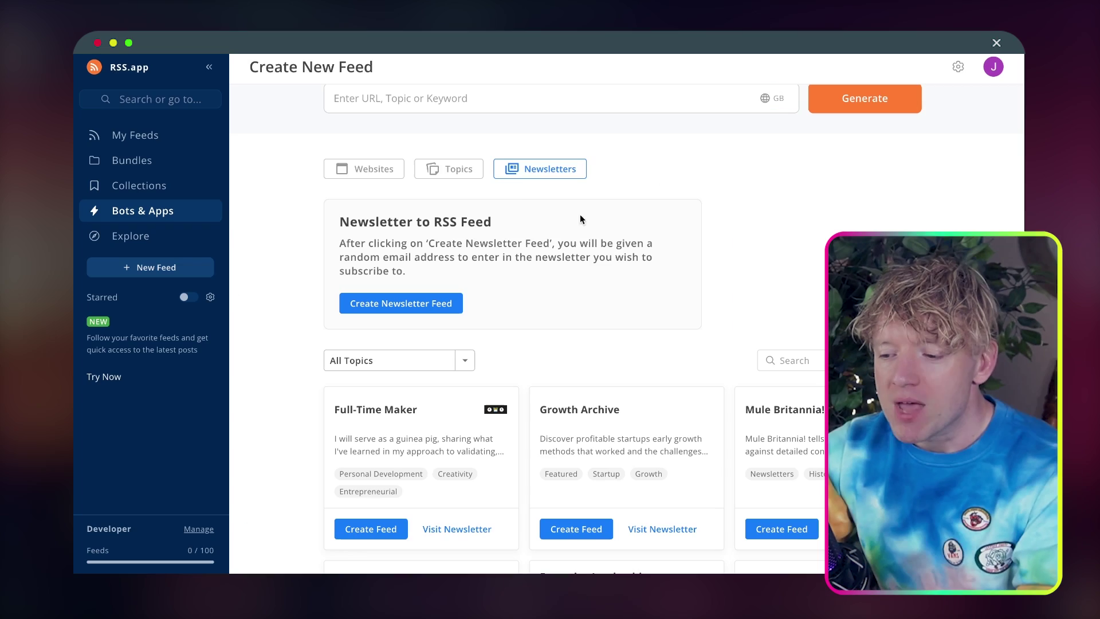
Browse the topics by industry and generate a feed for the Artificial Intelligence topic
{"action": "left_click", "coordinate": [461, 169]}
{"action": "scroll", "coordinate": [680, 176], "scroll_direction": "down", "scroll_amount": 1}
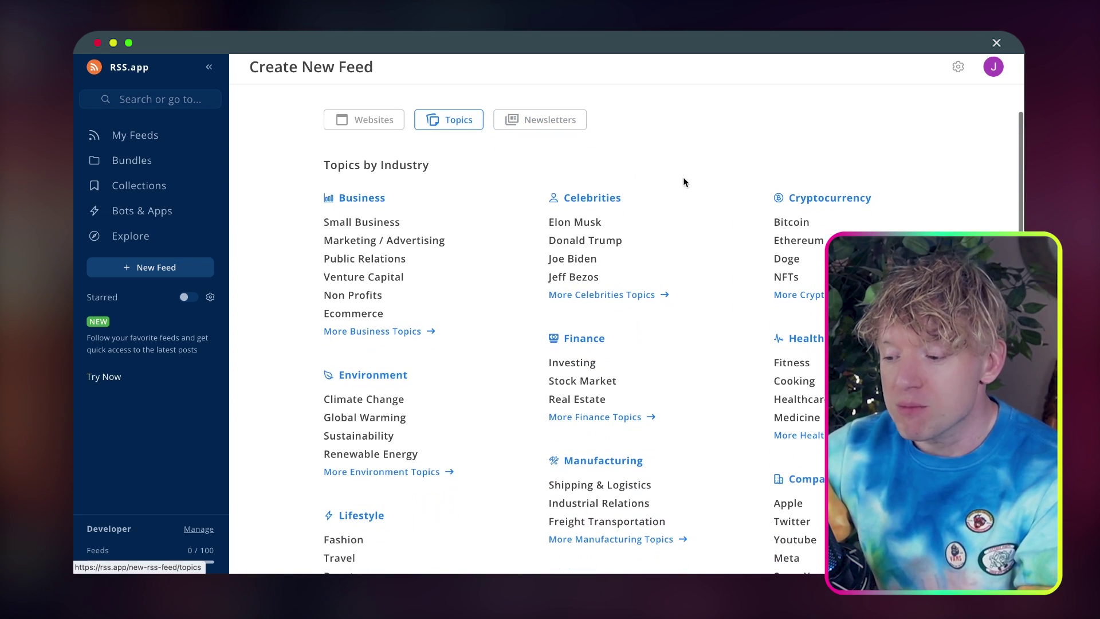
{"action": "scroll", "coordinate": [709, 197], "scroll_direction": "down", "scroll_amount": 1}
{"action": "scroll", "coordinate": [710, 197], "scroll_direction": "down", "scroll_amount": 1}
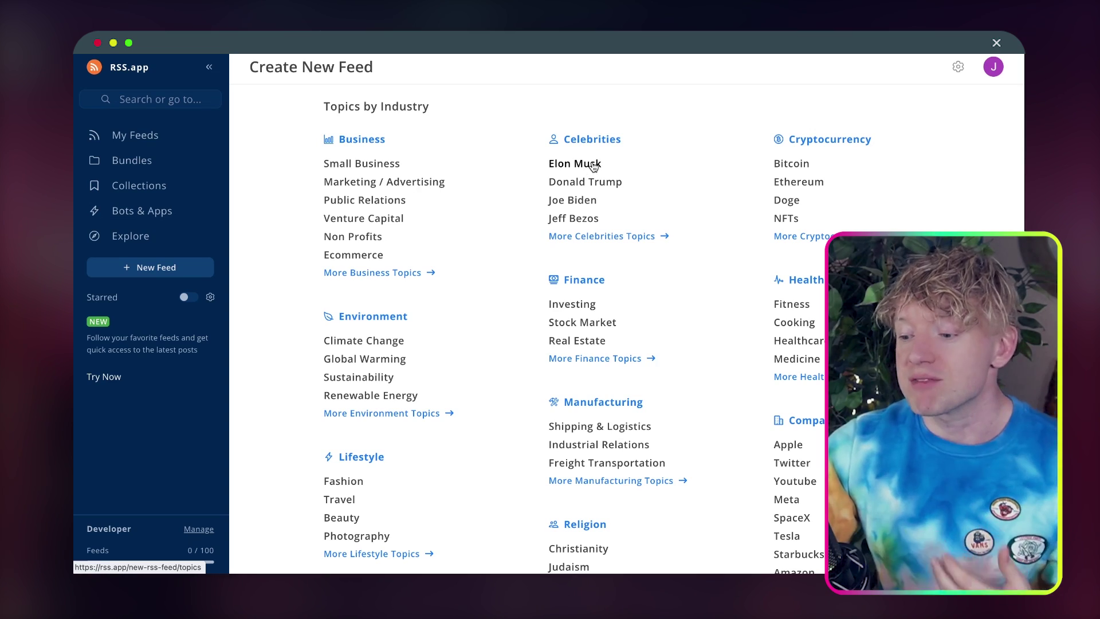
{"action": "scroll", "coordinate": [603, 205], "scroll_direction": "down", "scroll_amount": 5}
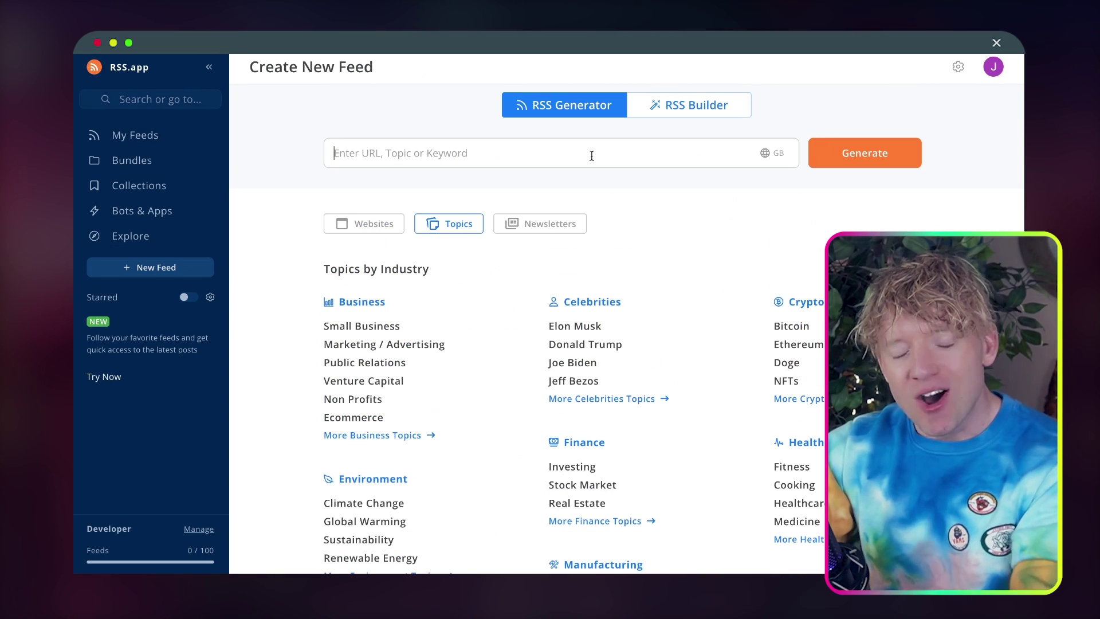
{"action": "type", "text": "arti"}
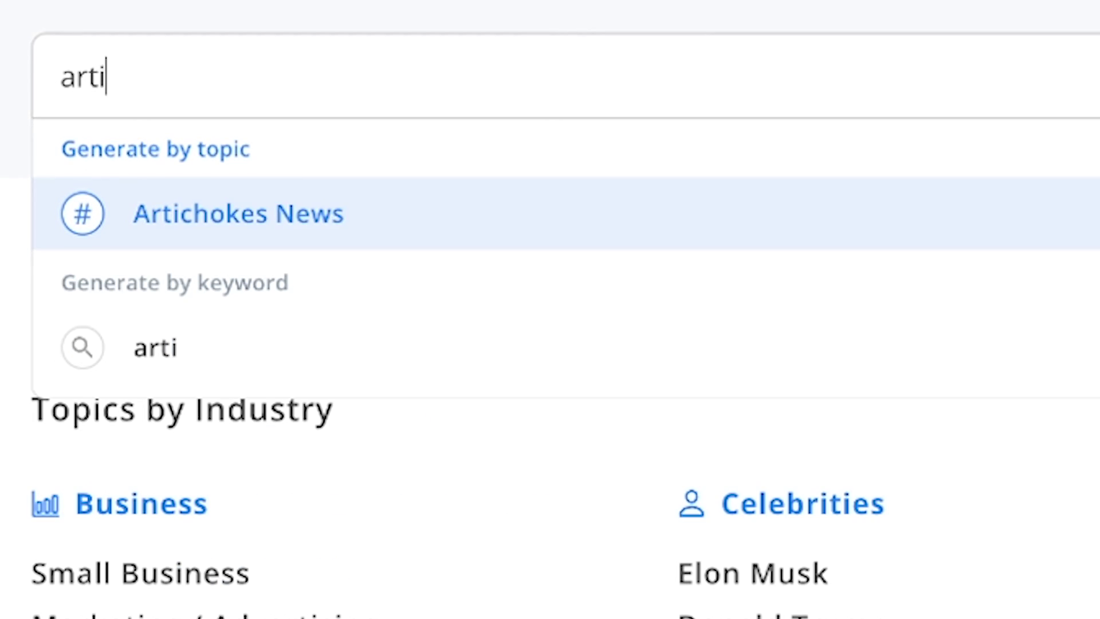
{"action": "type", "text": "f"}
{"action": "left_click", "coordinate": [767, 238]}
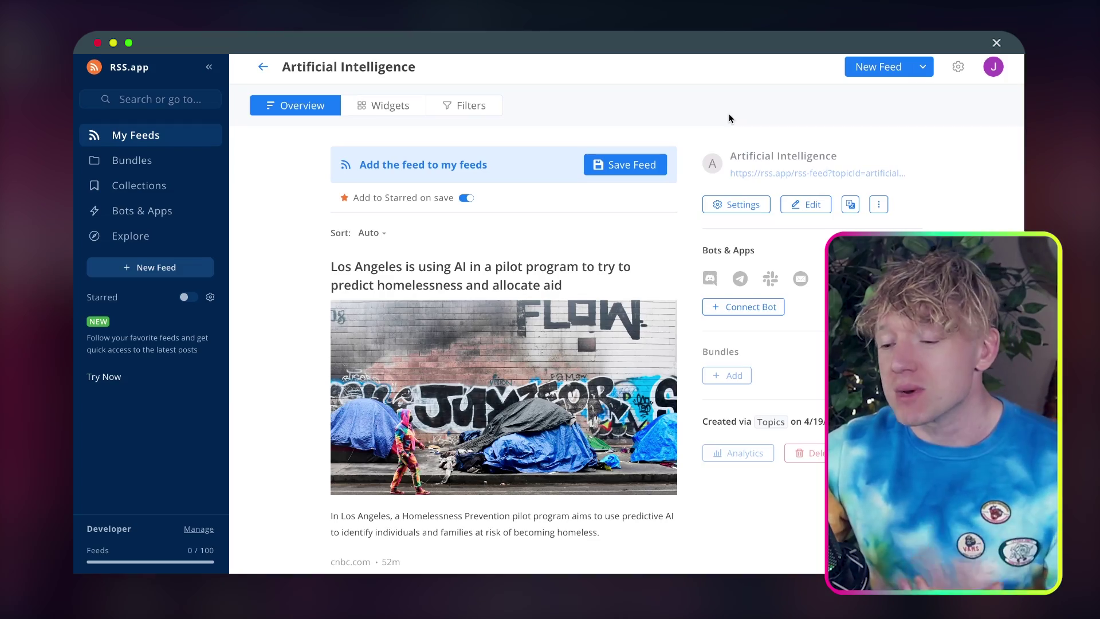
Look through the posts in the Artificial Intelligence feed preview
{"action": "scroll", "coordinate": [664, 252], "scroll_direction": "down", "scroll_amount": 7}
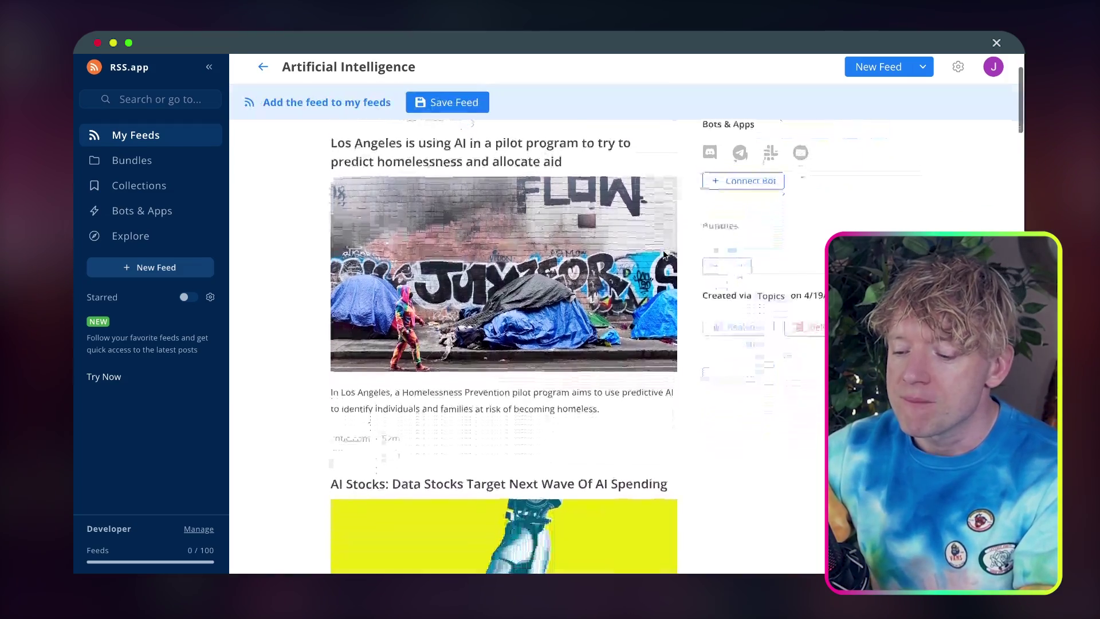
{"action": "scroll", "coordinate": [663, 254], "scroll_direction": "down", "scroll_amount": 15}
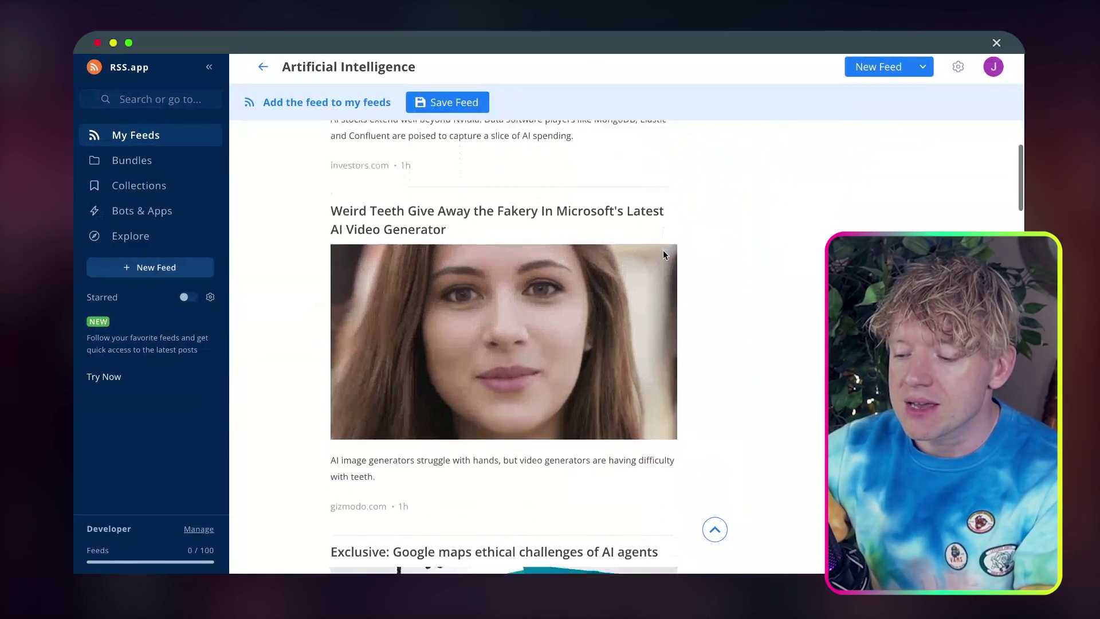
{"action": "scroll", "coordinate": [663, 254], "scroll_direction": "down", "scroll_amount": 4}
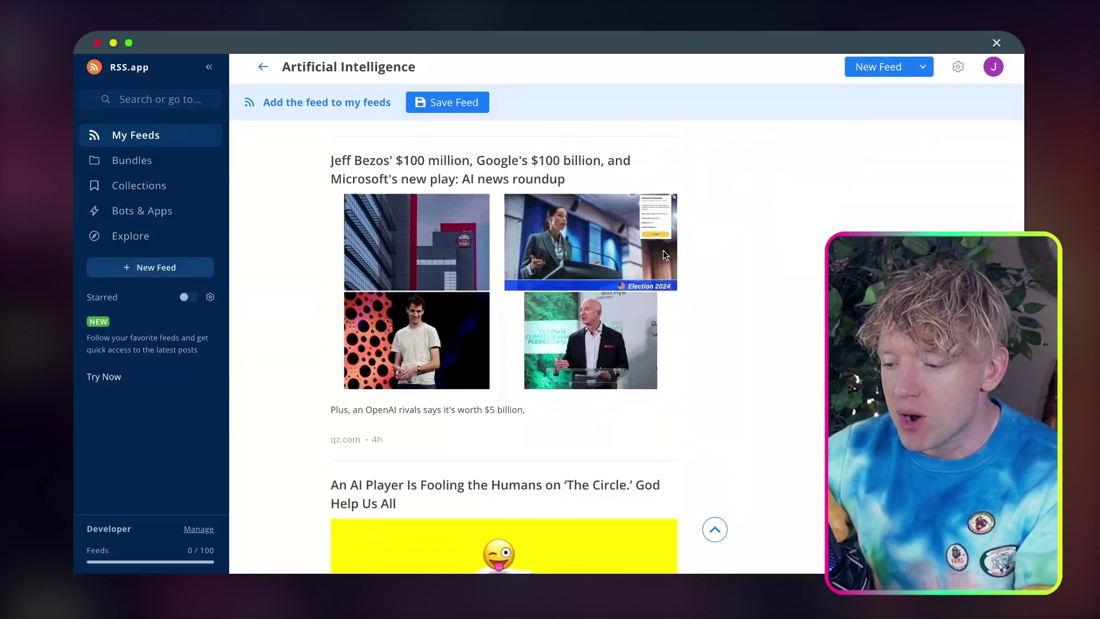
{"action": "scroll", "coordinate": [664, 255], "scroll_direction": "up", "scroll_amount": 15}
{"action": "scroll", "coordinate": [664, 254], "scroll_direction": "up", "scroll_amount": 8}
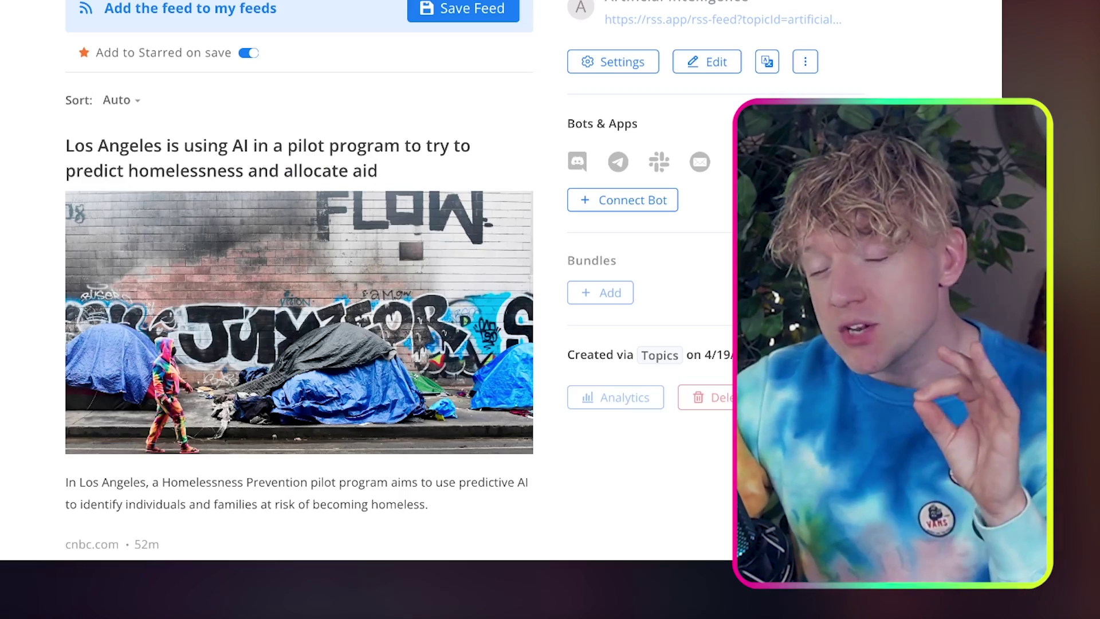
Turn off the global feed settings for this feed and review its image, title and description tag options
{"action": "left_click", "coordinate": [629, 62]}
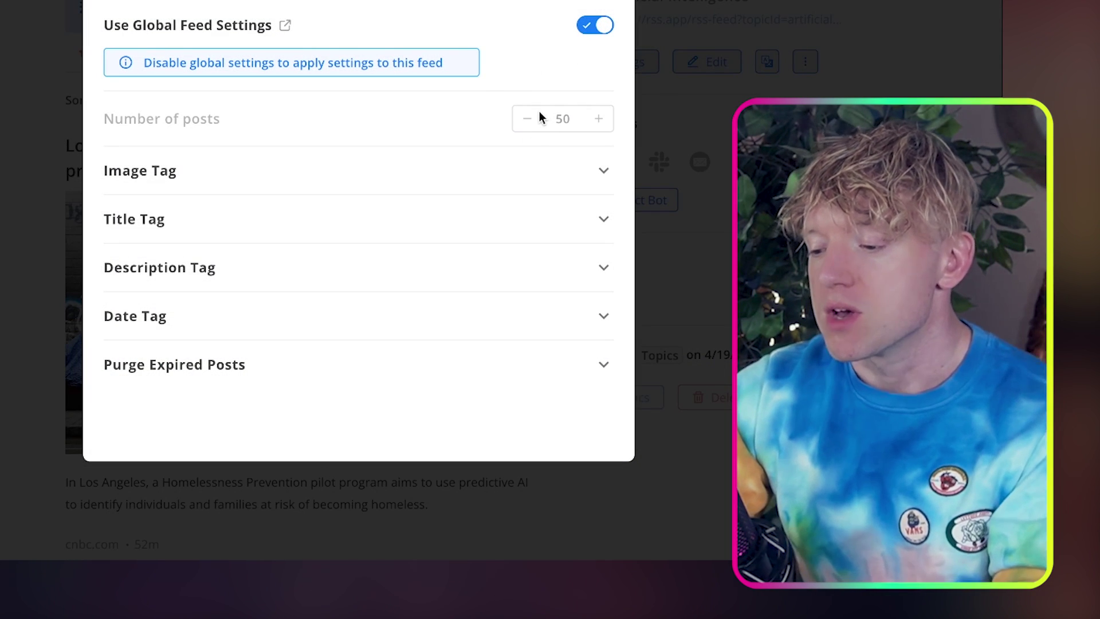
{"action": "left_click", "coordinate": [599, 26]}
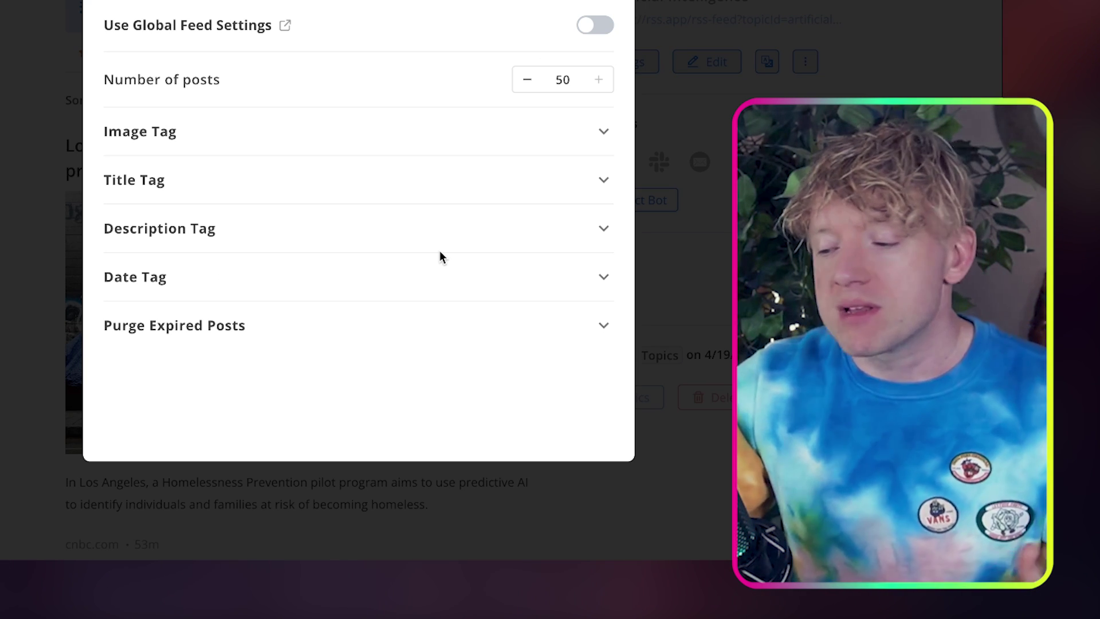
{"action": "left_click", "coordinate": [598, 127]}
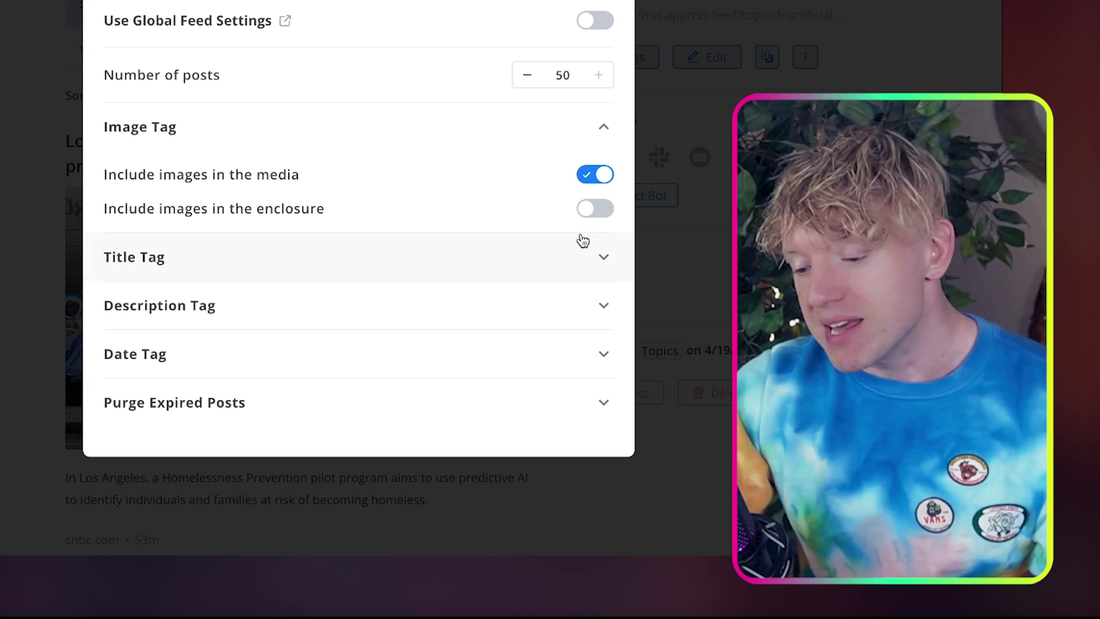
{"action": "left_click", "coordinate": [604, 258]}
{"action": "scroll", "coordinate": [521, 302], "scroll_direction": "down", "scroll_amount": 1}
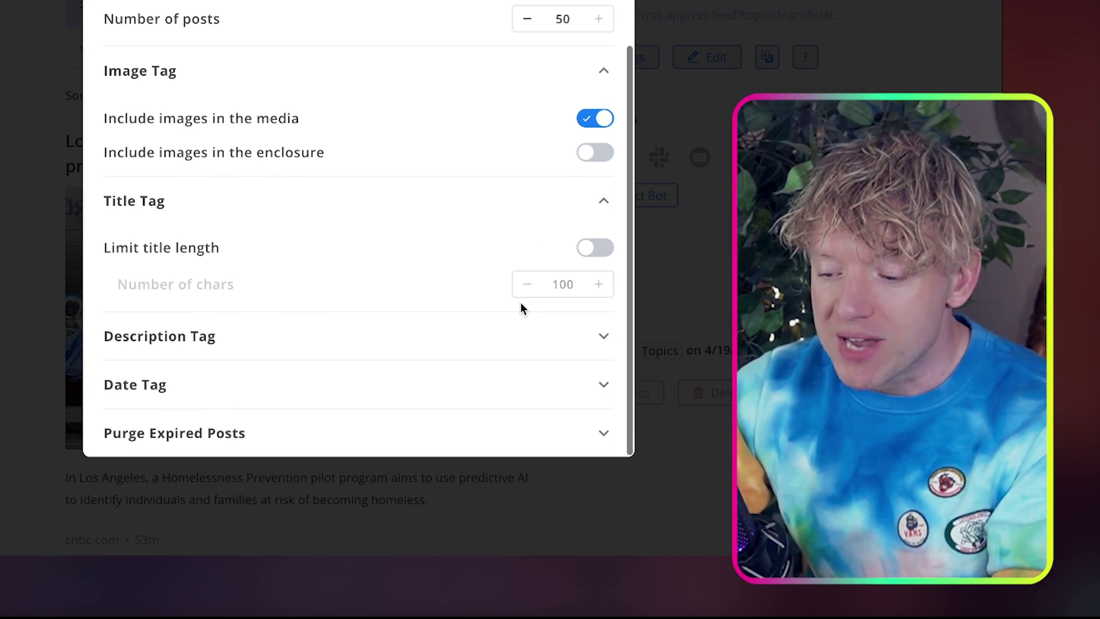
{"action": "left_click", "coordinate": [582, 333]}
{"action": "scroll", "coordinate": [479, 349], "scroll_direction": "down", "scroll_amount": 3}
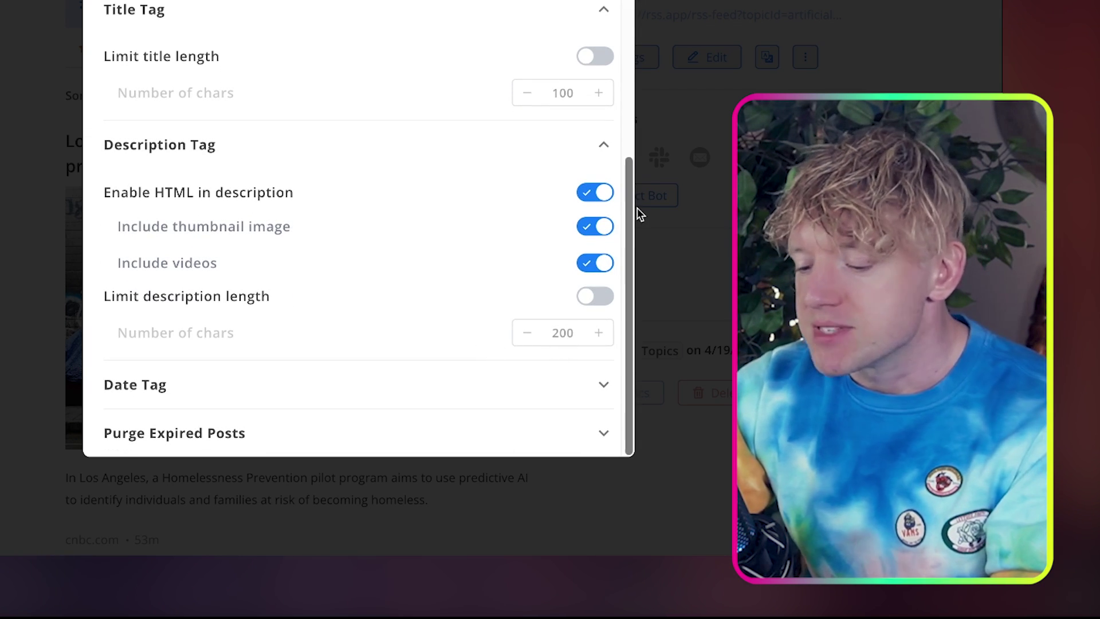
{"action": "left_click", "coordinate": [659, 229]}
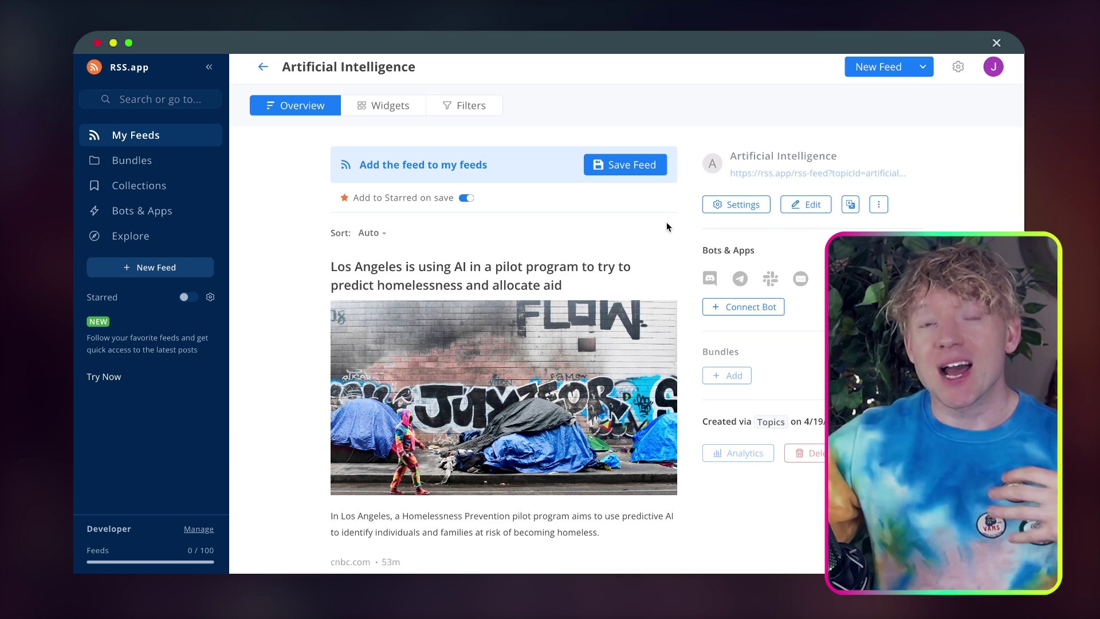
Open the filter options of the Artificial Intelligence feed
{"action": "left_click", "coordinate": [481, 105]}
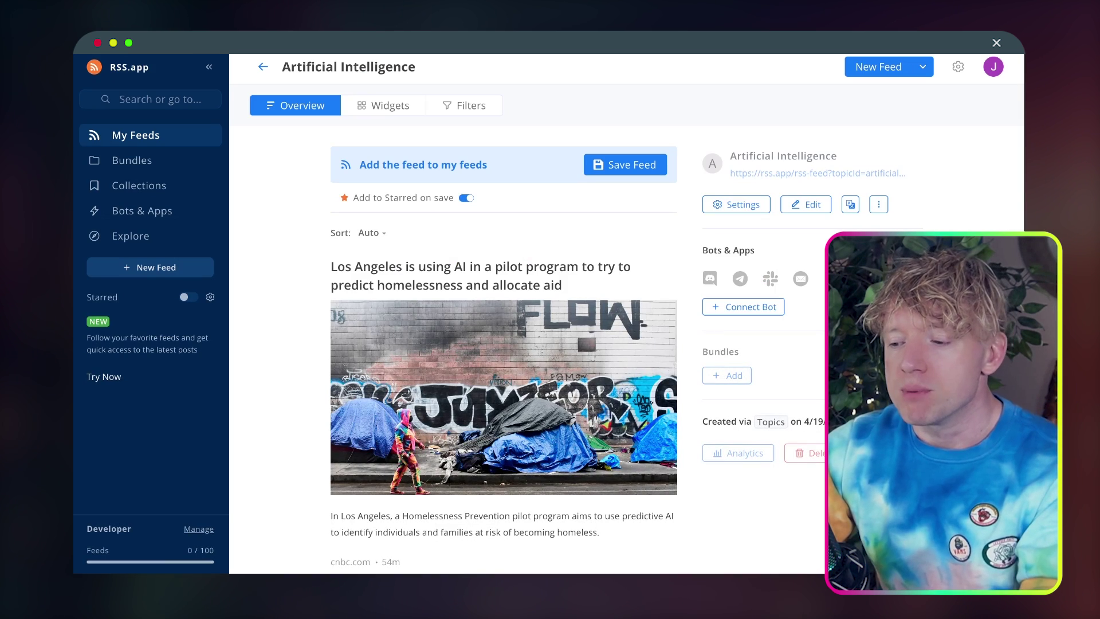
{"action": "left_click", "coordinate": [476, 108]}
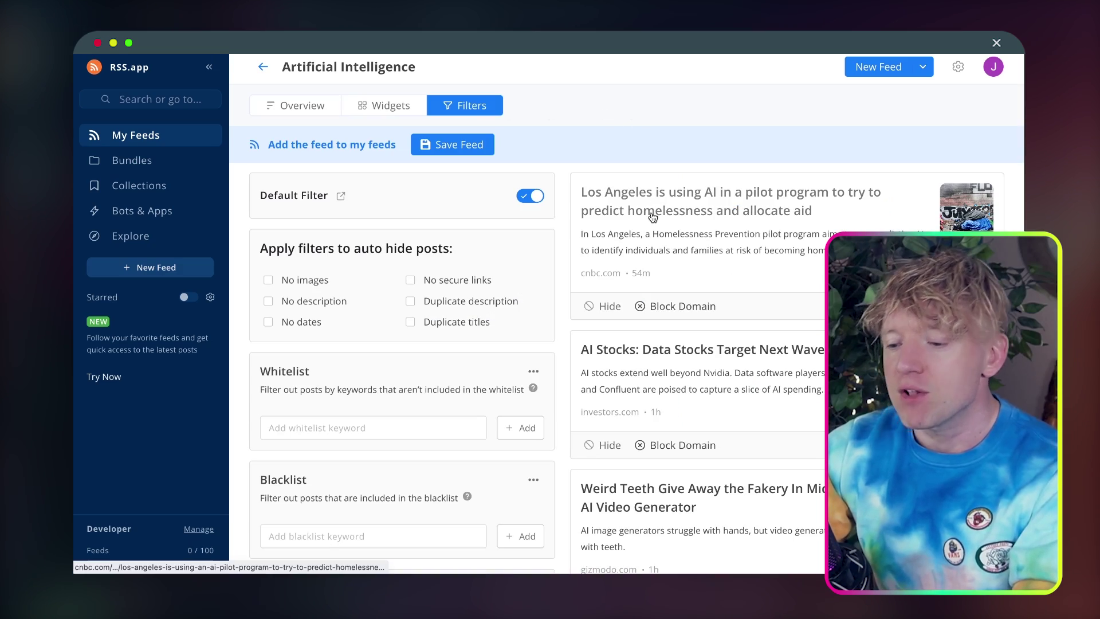
Add homelessness as a blacklist keyword to the Artificial Intelligence feed's filters
{"action": "scroll", "coordinate": [587, 289], "scroll_direction": "down", "scroll_amount": 1}
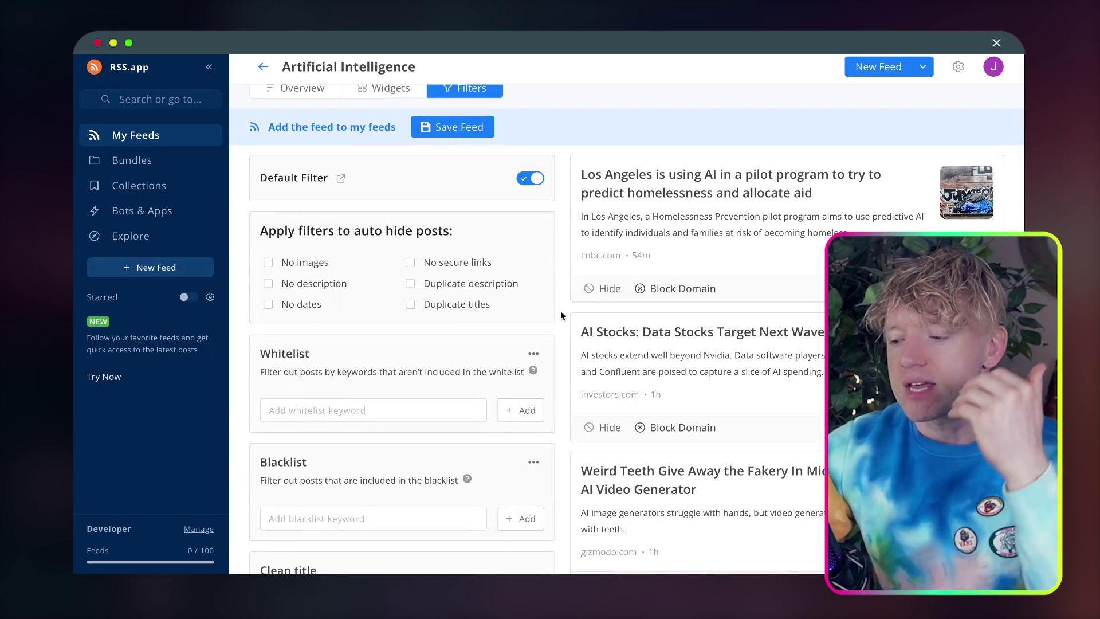
{"action": "scroll", "coordinate": [560, 315], "scroll_direction": "down", "scroll_amount": 1}
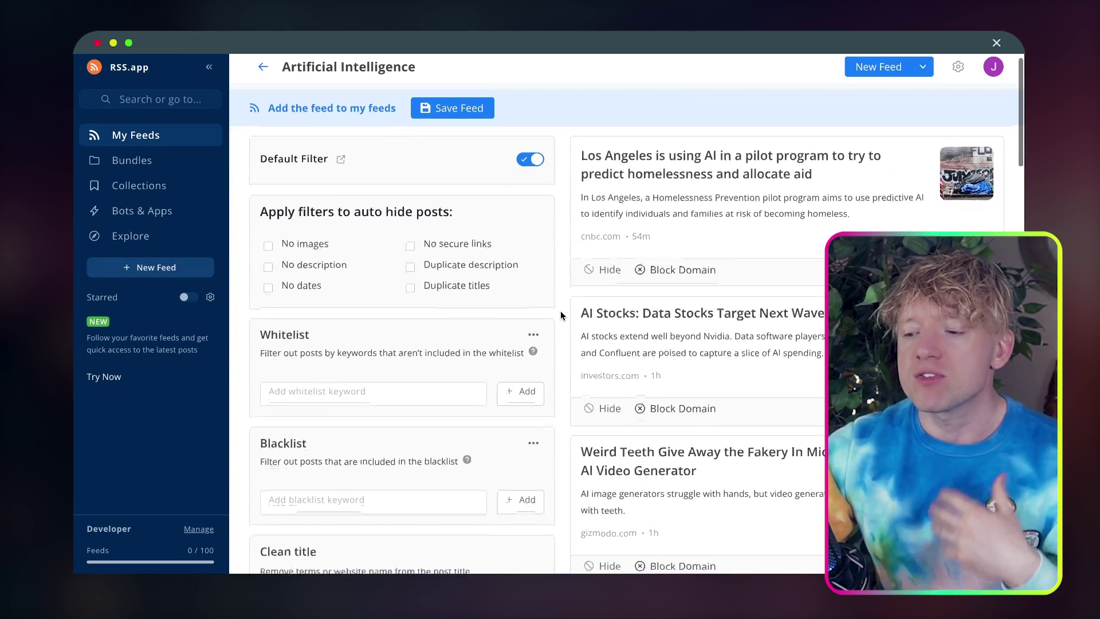
{"action": "scroll", "coordinate": [561, 315], "scroll_direction": "down", "scroll_amount": 1}
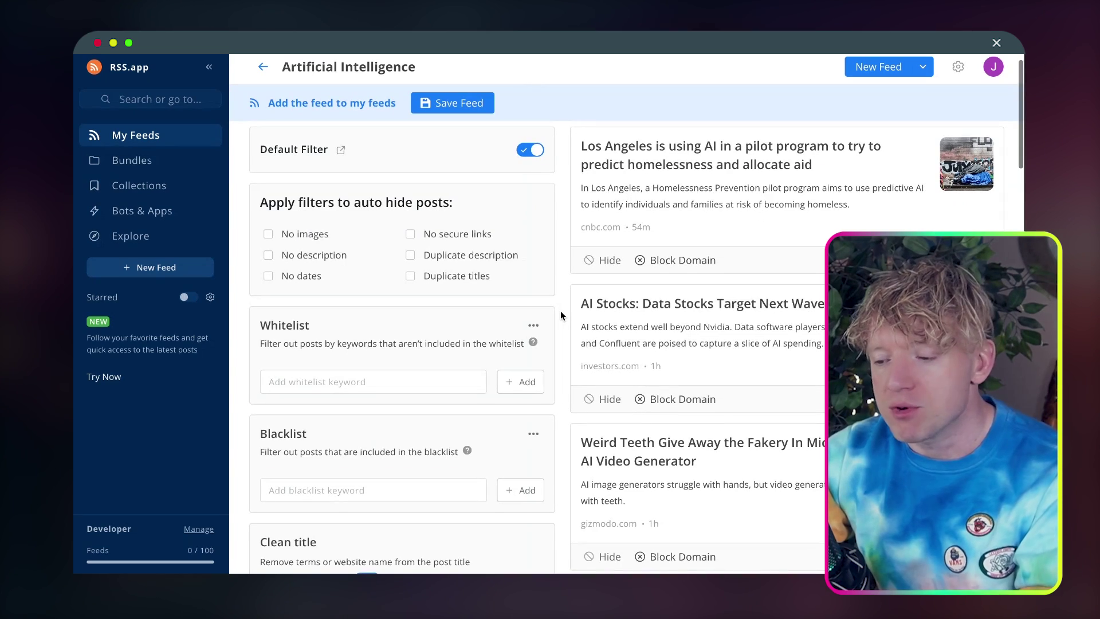
{"action": "scroll", "coordinate": [560, 312], "scroll_direction": "down", "scroll_amount": 2}
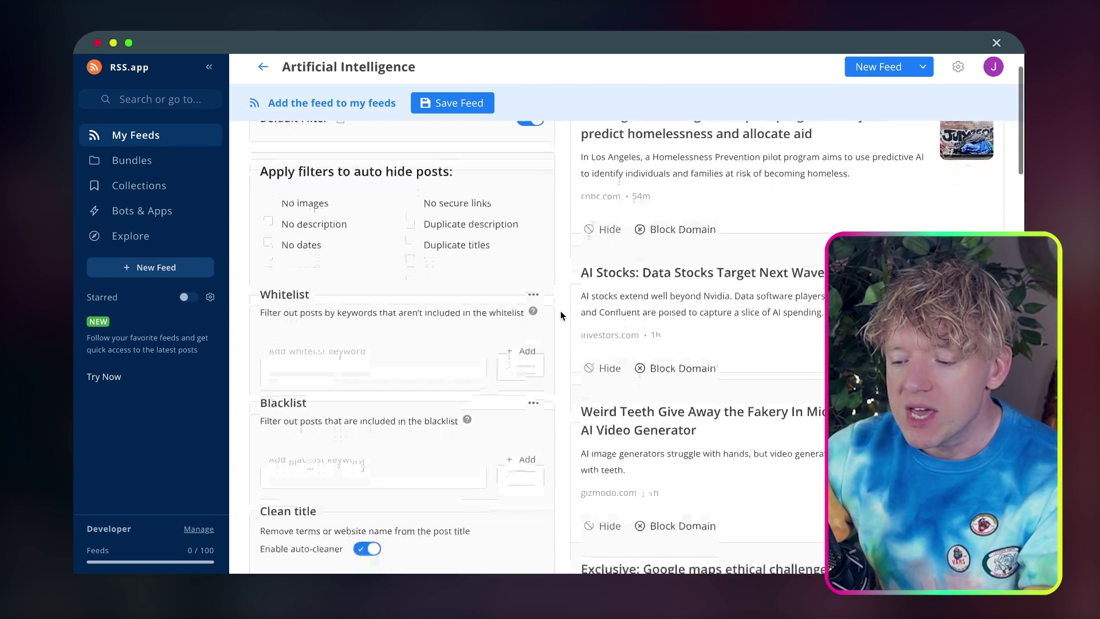
{"action": "scroll", "coordinate": [561, 315], "scroll_direction": "up", "scroll_amount": 2}
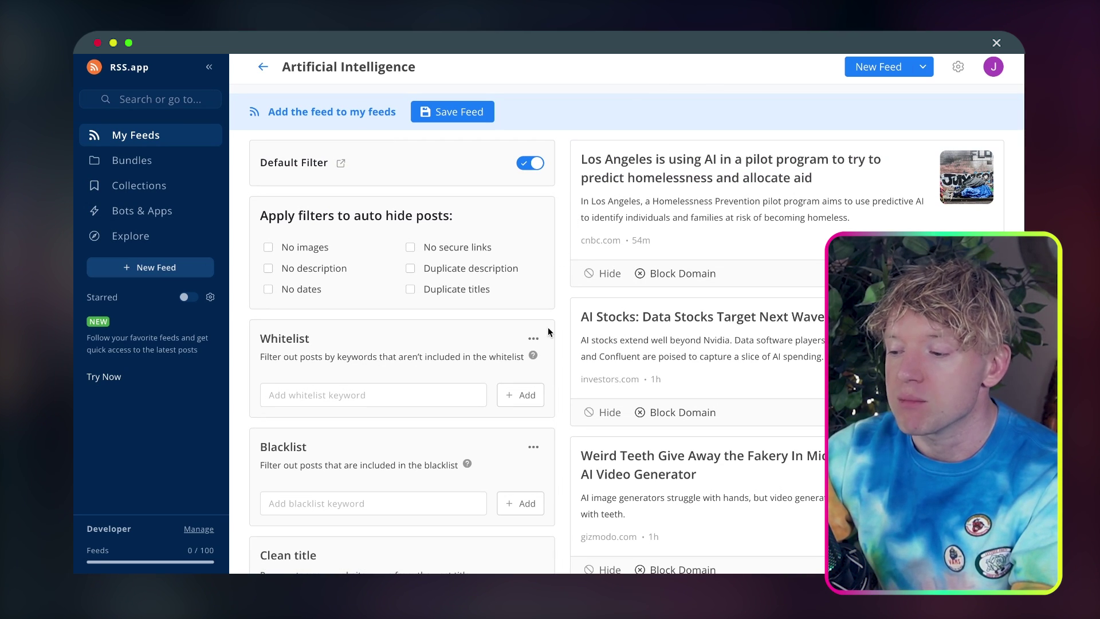
{"action": "scroll", "coordinate": [548, 327], "scroll_direction": "down", "scroll_amount": 1}
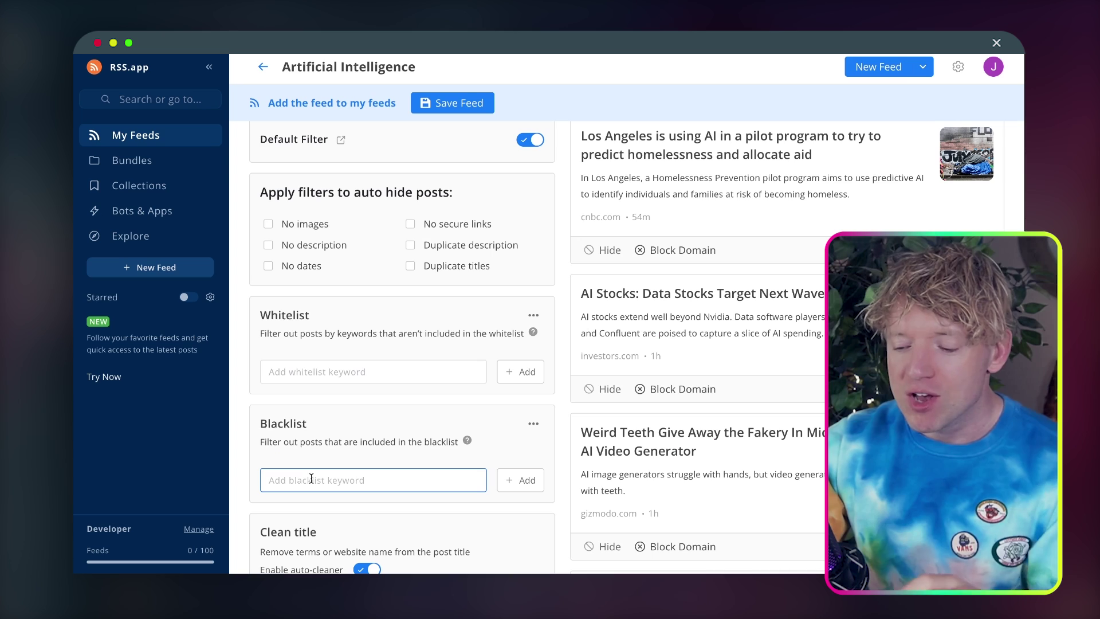
{"action": "left_click", "coordinate": [38, 432]}
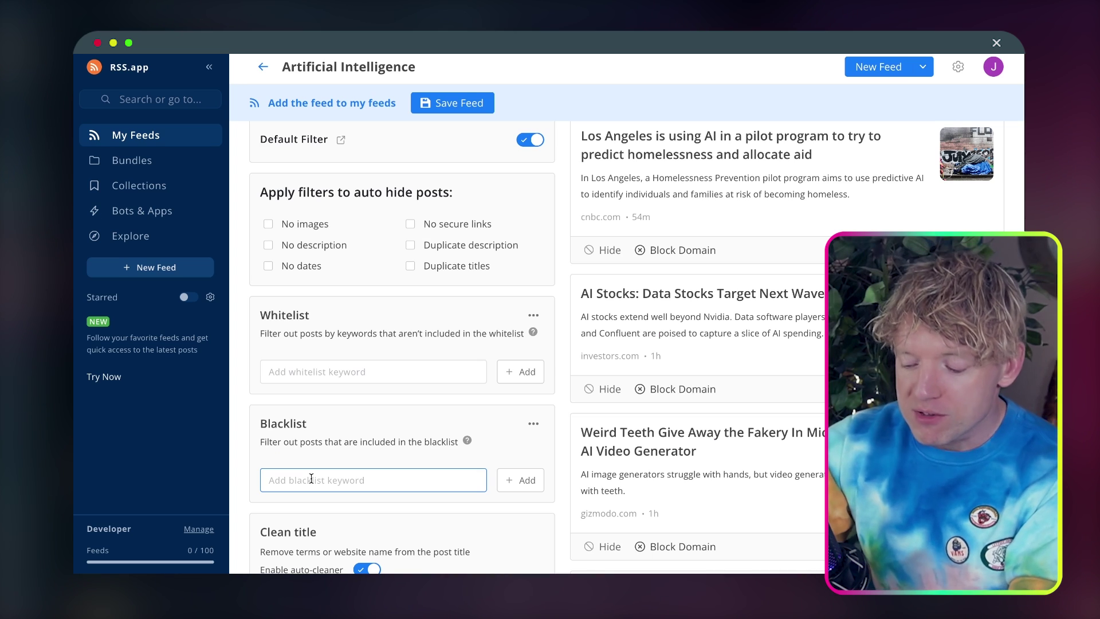
{"action": "type", "text": "homelessness"}
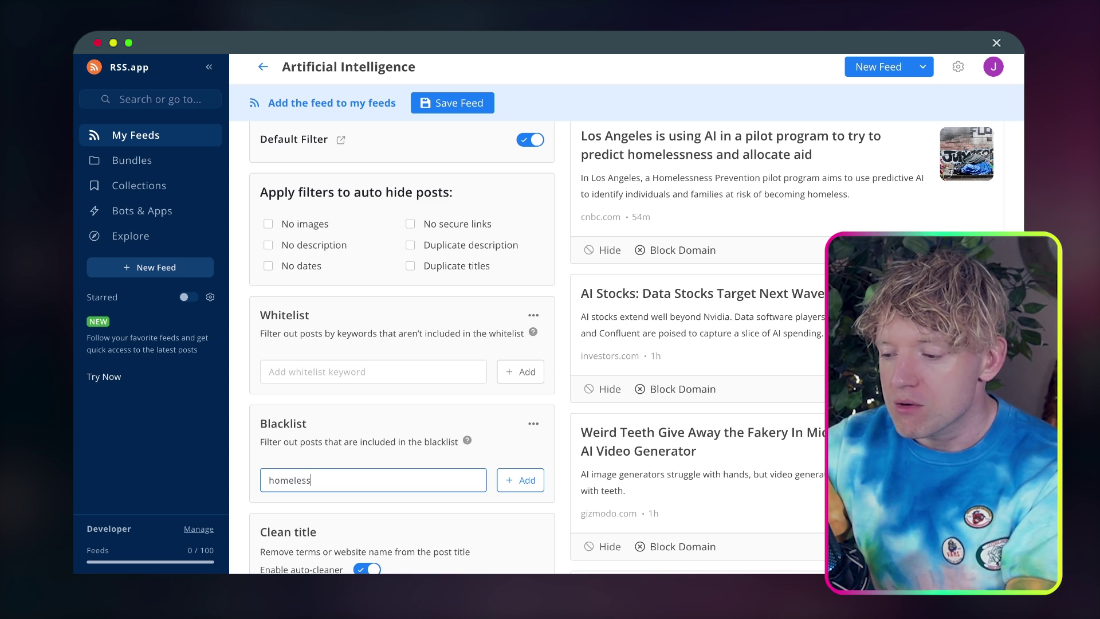
{"action": "left_click", "coordinate": [523, 480]}
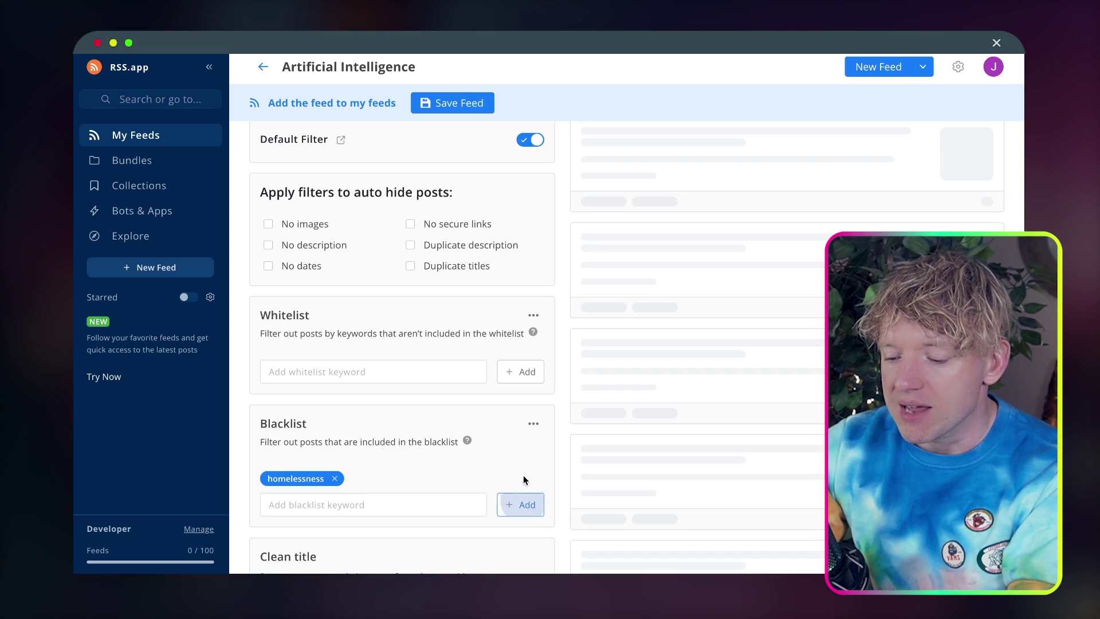
{"action": "scroll", "coordinate": [610, 276], "scroll_direction": "up", "scroll_amount": 2}
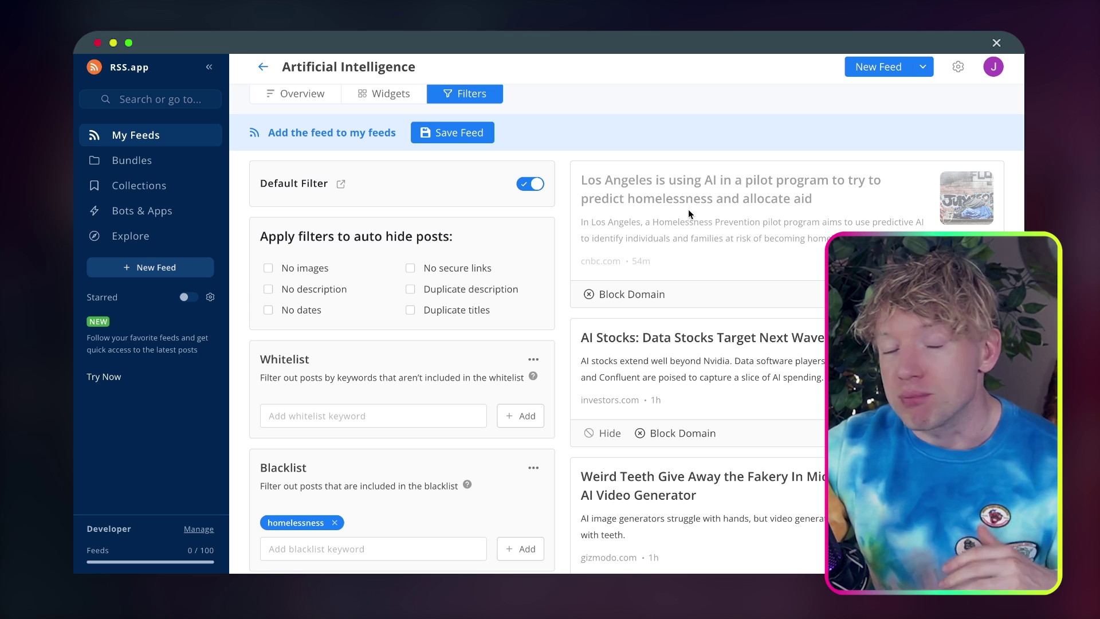
Add Stocks as a whitelist keyword to the Artificial Intelligence feed's filters
{"action": "scroll", "coordinate": [489, 415], "scroll_direction": "down", "scroll_amount": 1}
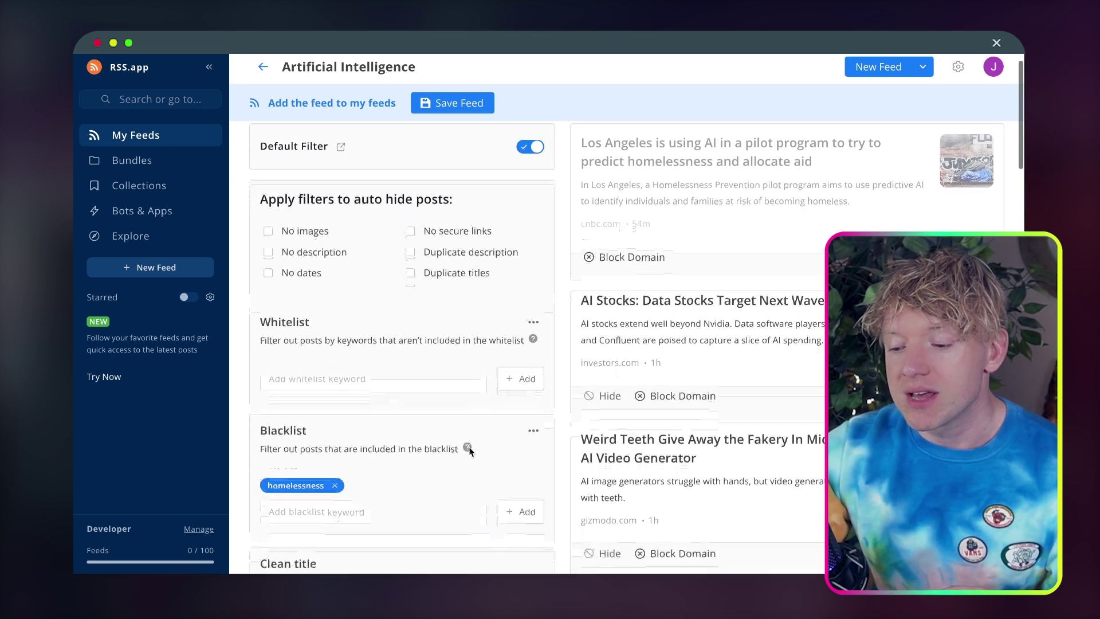
{"action": "left_click", "coordinate": [431, 383]}
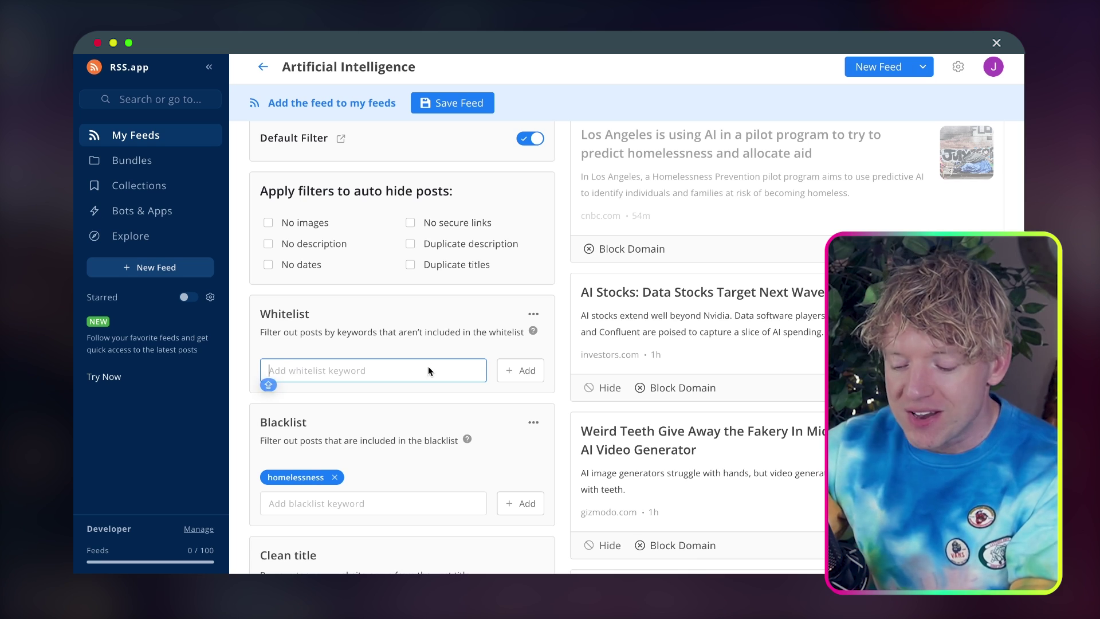
{"action": "type", "text": "S"}
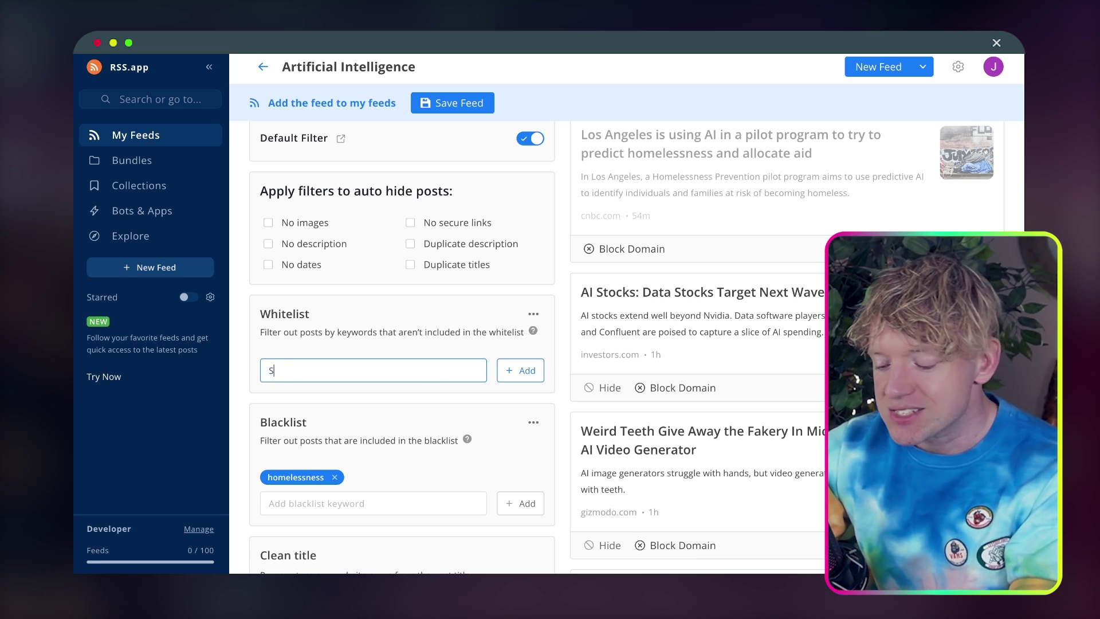
{"action": "type", "text": "tocks"}
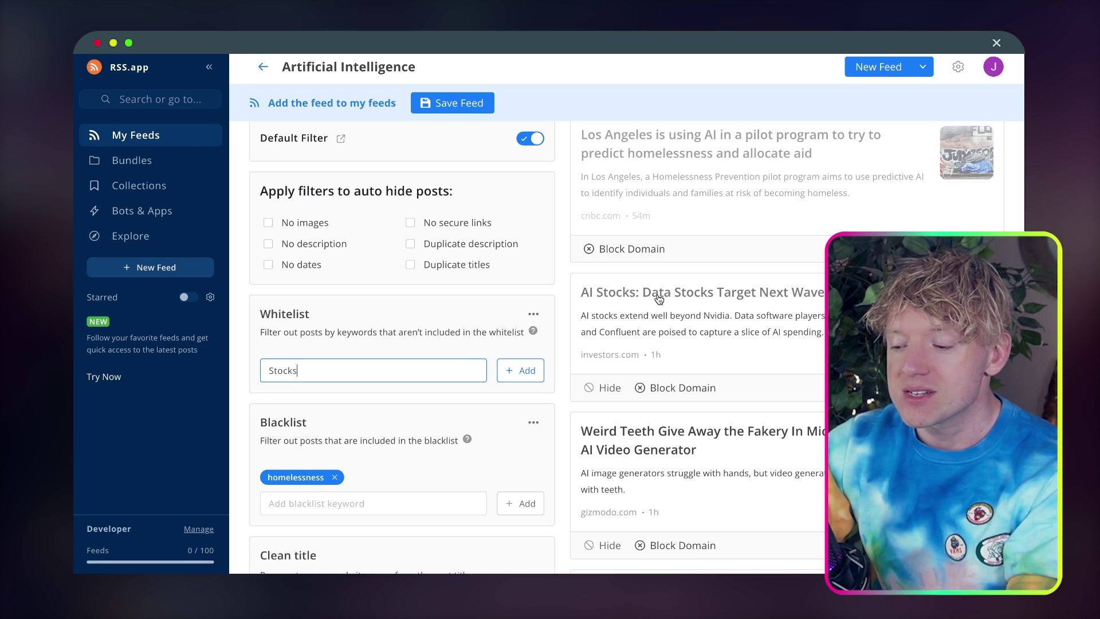
{"action": "scroll", "coordinate": [657, 307], "scroll_direction": "down", "scroll_amount": 2}
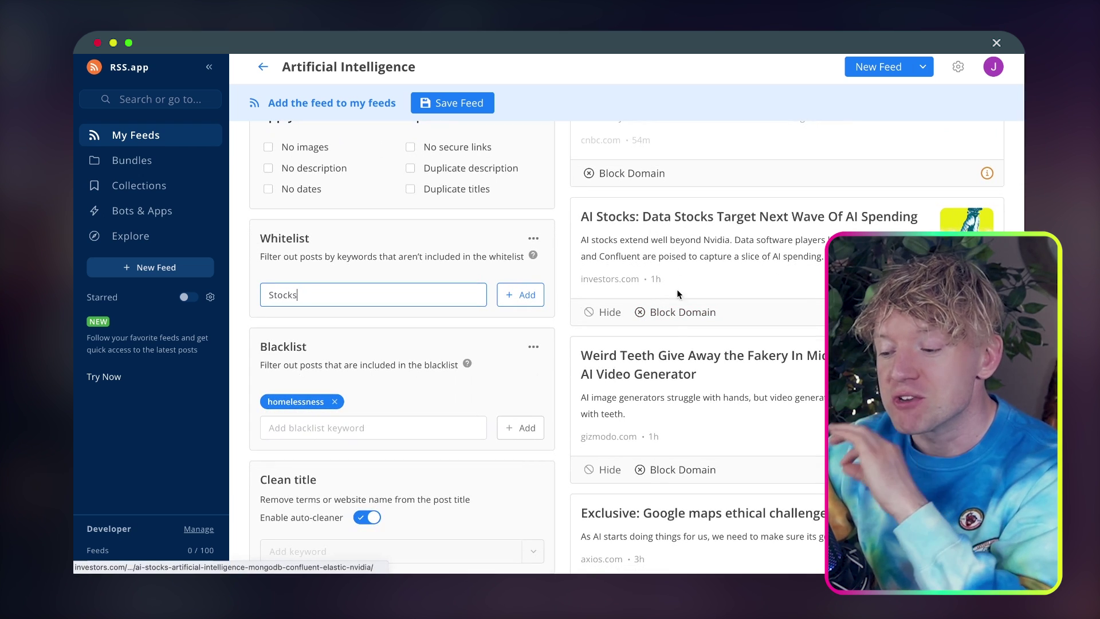
{"action": "left_click", "coordinate": [519, 294]}
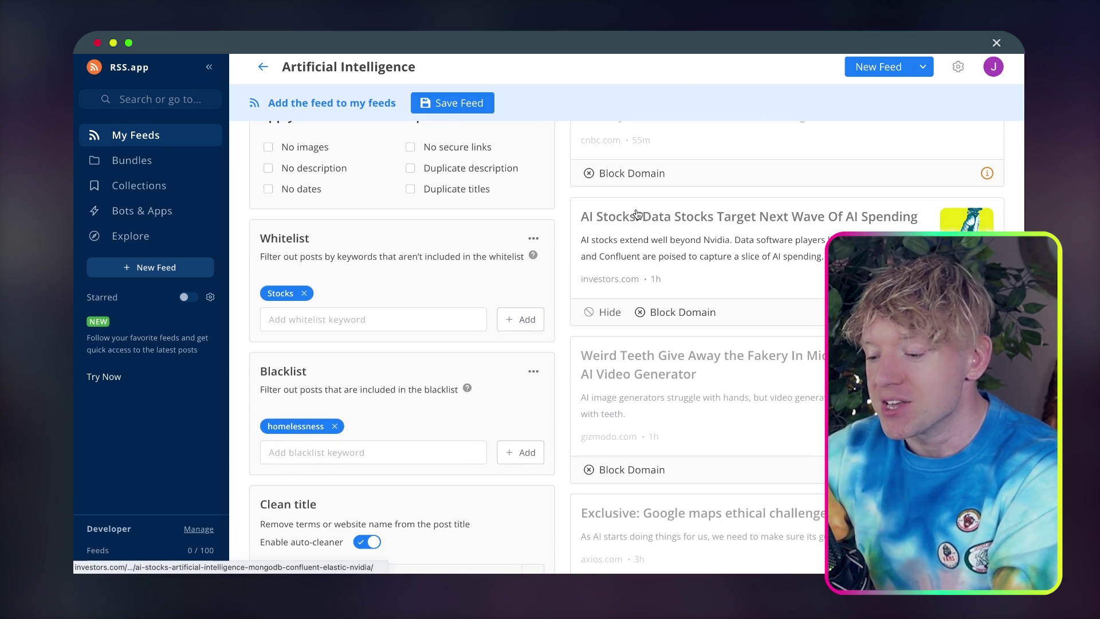
Remove the Stocks whitelist keyword and the homelessness blacklist keyword from the feed's filters
{"action": "scroll", "coordinate": [636, 334], "scroll_direction": "down", "scroll_amount": 5}
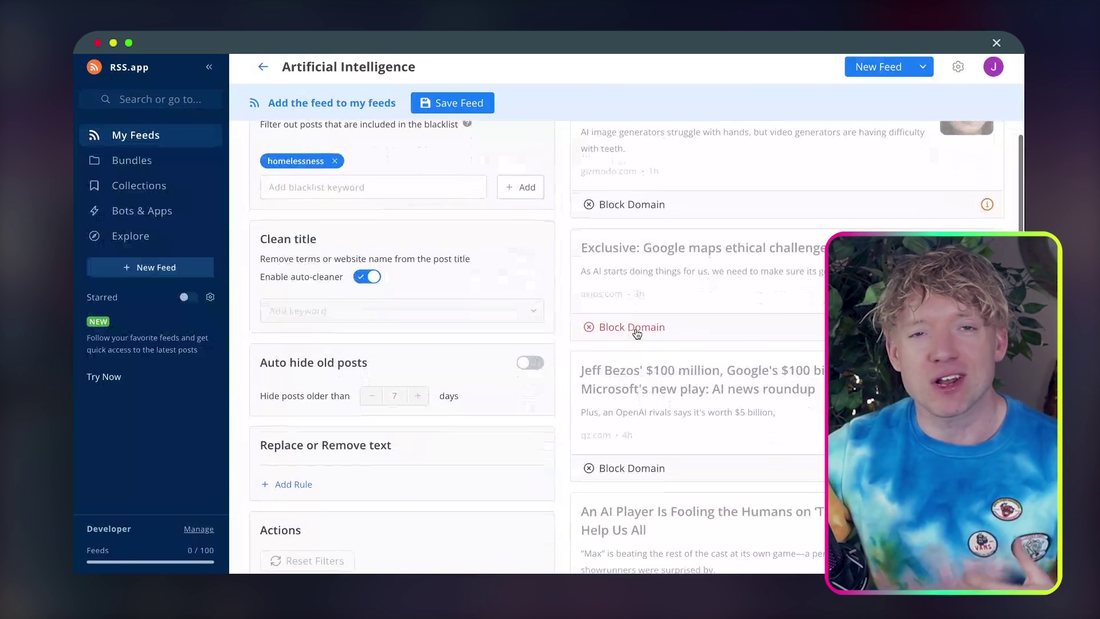
{"action": "scroll", "coordinate": [636, 333], "scroll_direction": "up", "scroll_amount": 3}
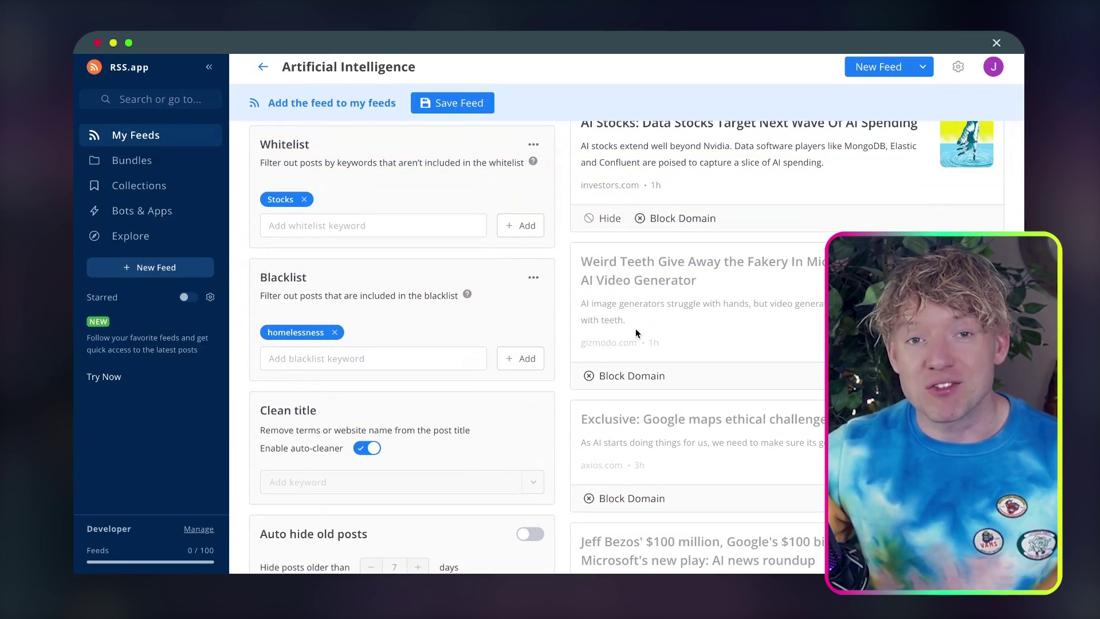
{"action": "left_click", "coordinate": [429, 231]}
{"action": "left_click", "coordinate": [304, 199]}
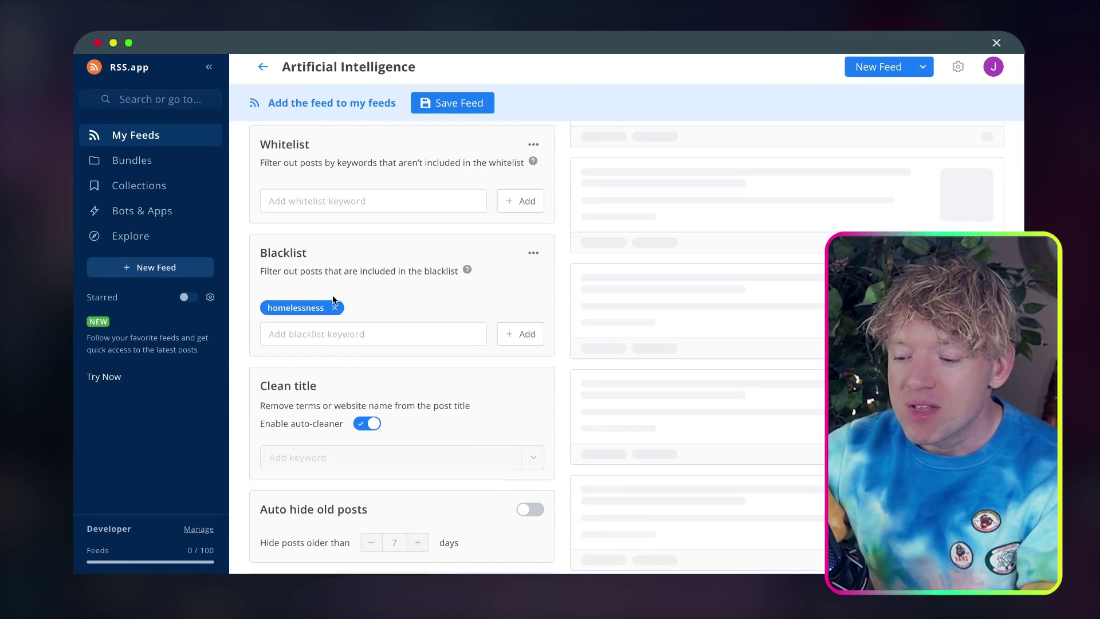
{"action": "left_click", "coordinate": [338, 308]}
Add a text replacement rule to the feed's filters with Jeff Bezos as the source text
{"action": "scroll", "coordinate": [402, 294], "scroll_direction": "down", "scroll_amount": 2}
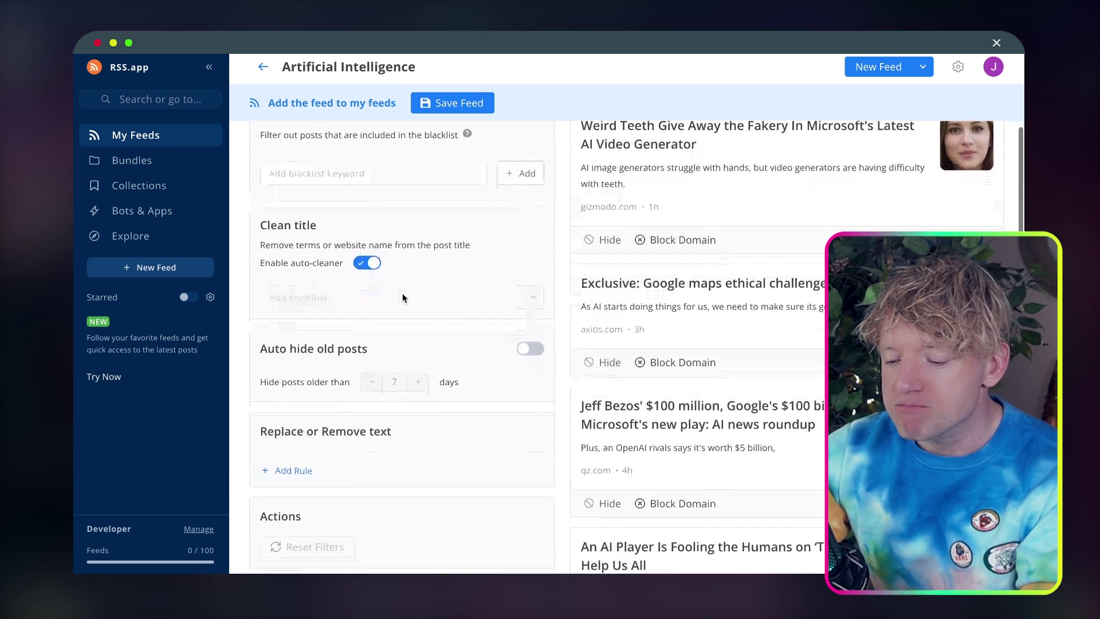
{"action": "scroll", "coordinate": [402, 297], "scroll_direction": "down", "scroll_amount": 3}
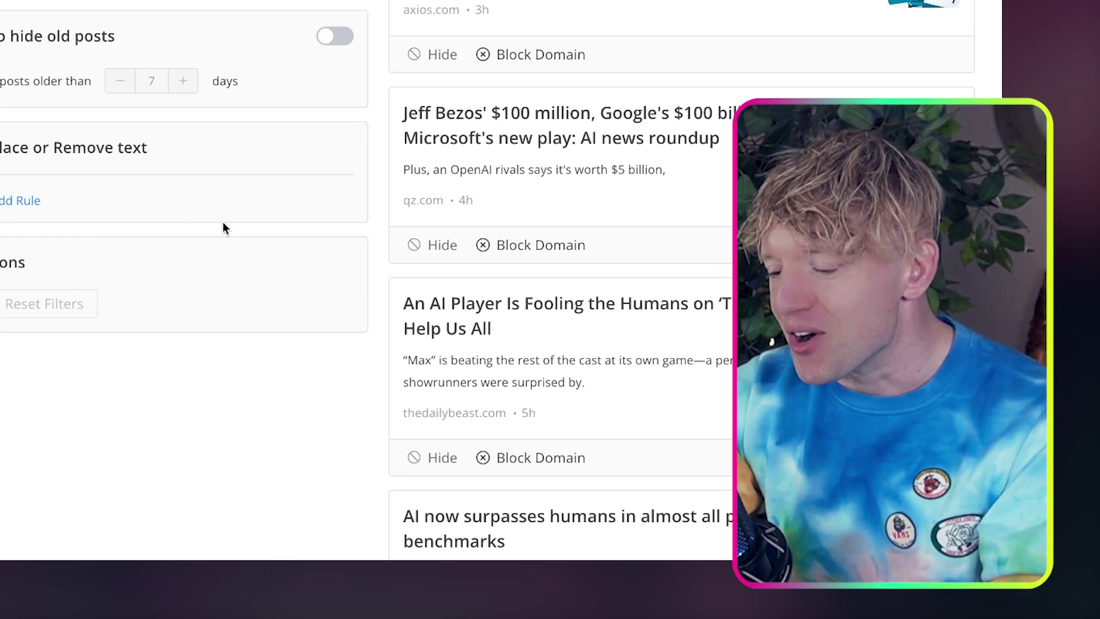
{"action": "scroll", "coordinate": [222, 224], "scroll_direction": "down", "scroll_amount": 1}
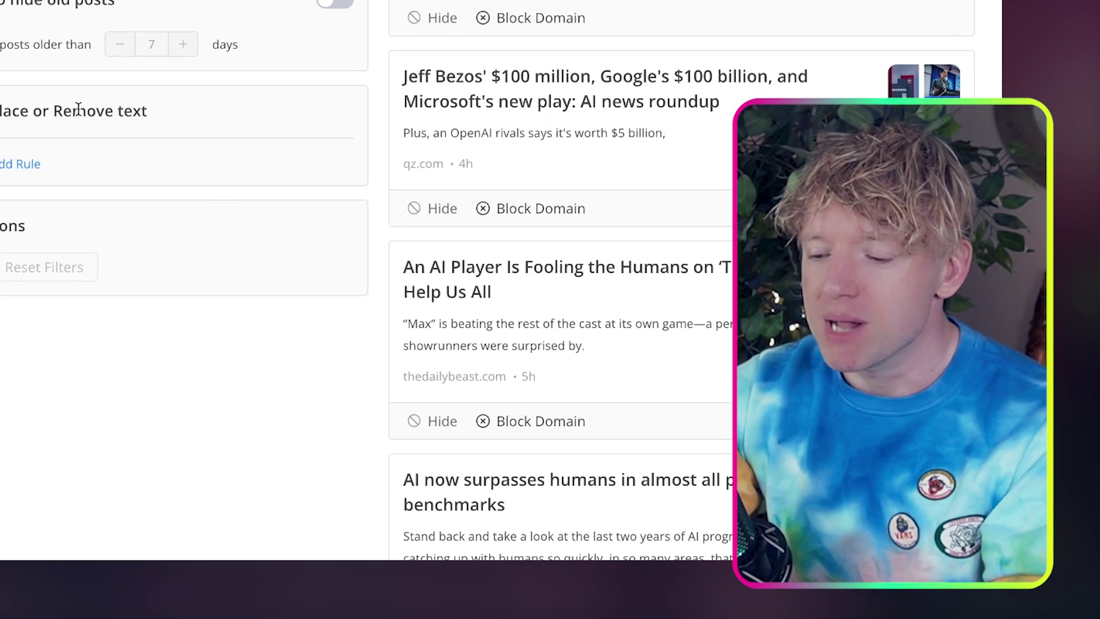
{"action": "left_click", "coordinate": [23, 165]}
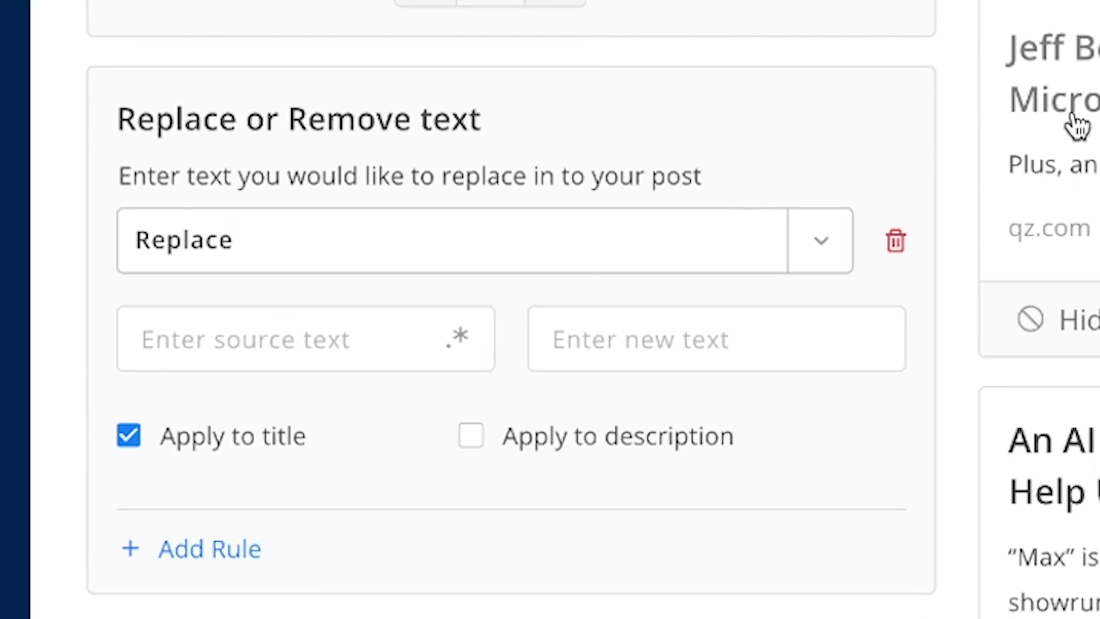
{"action": "left_click", "coordinate": [258, 356]}
{"action": "type", "text": "Jegg"}
{"action": "key", "text": "BackSpace"}
{"action": "key", "text": "BackSpace"}
{"action": "type", "text": "ff Bezos"}
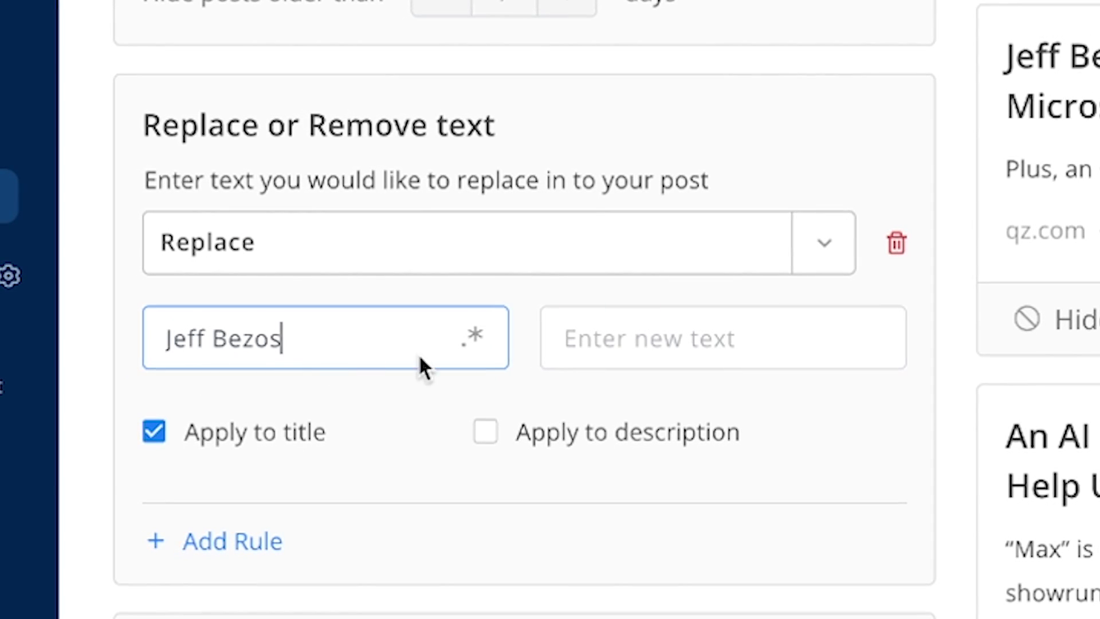
Set the rule's new text to Jeffy boy and apply the rule to descriptions as well as titles
{"action": "left_click", "coordinate": [655, 341]}
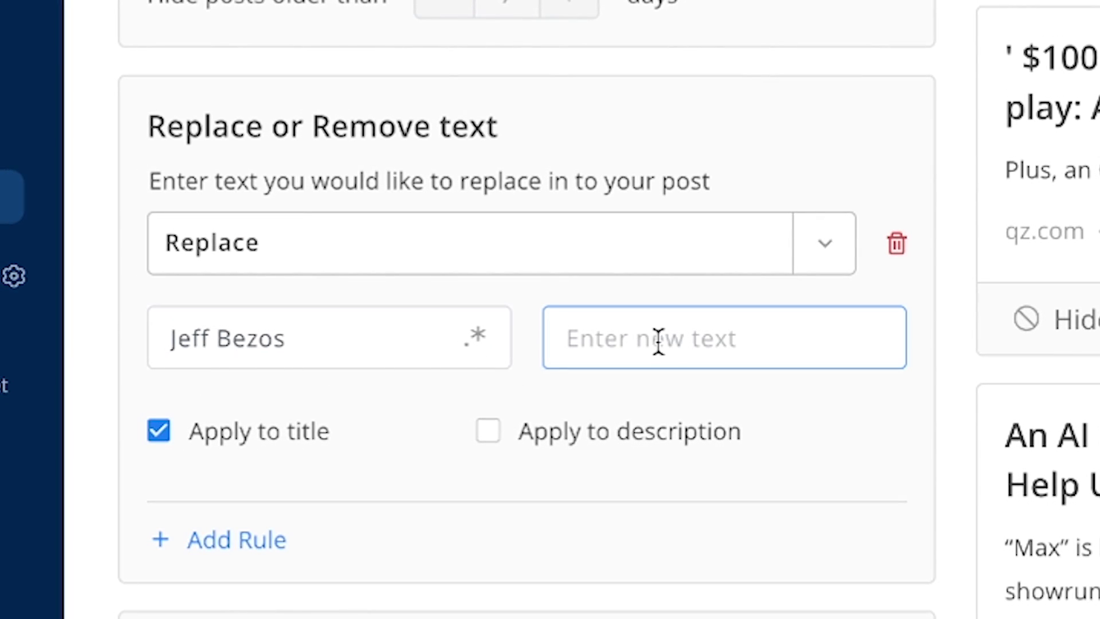
{"action": "type", "text": "Jeffy boy"}
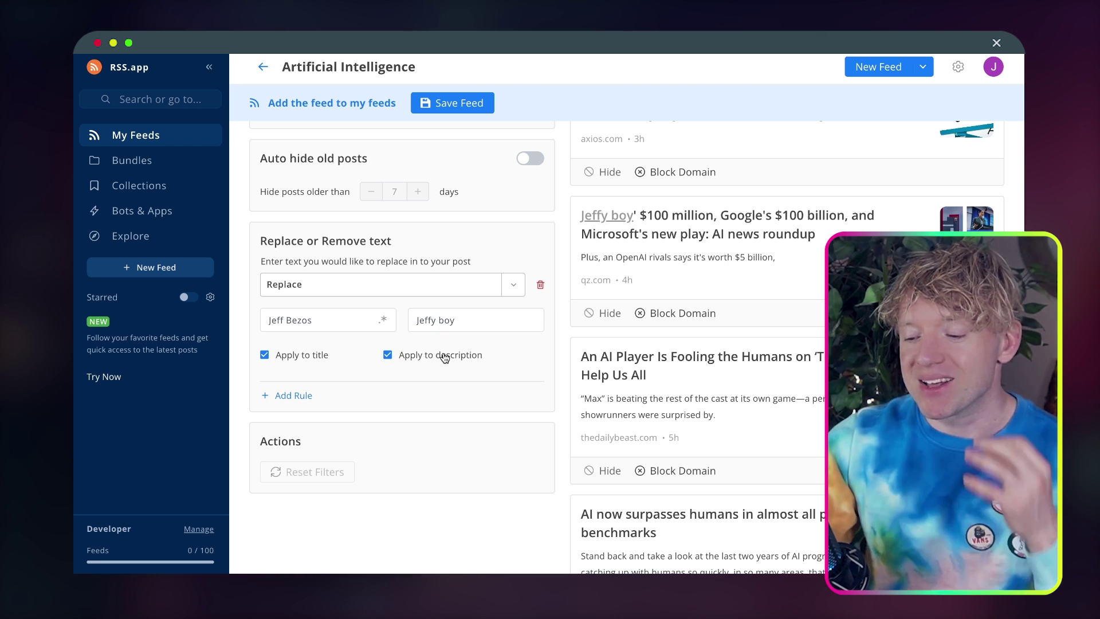
{"action": "scroll", "coordinate": [559, 298], "scroll_direction": "down", "scroll_amount": 1}
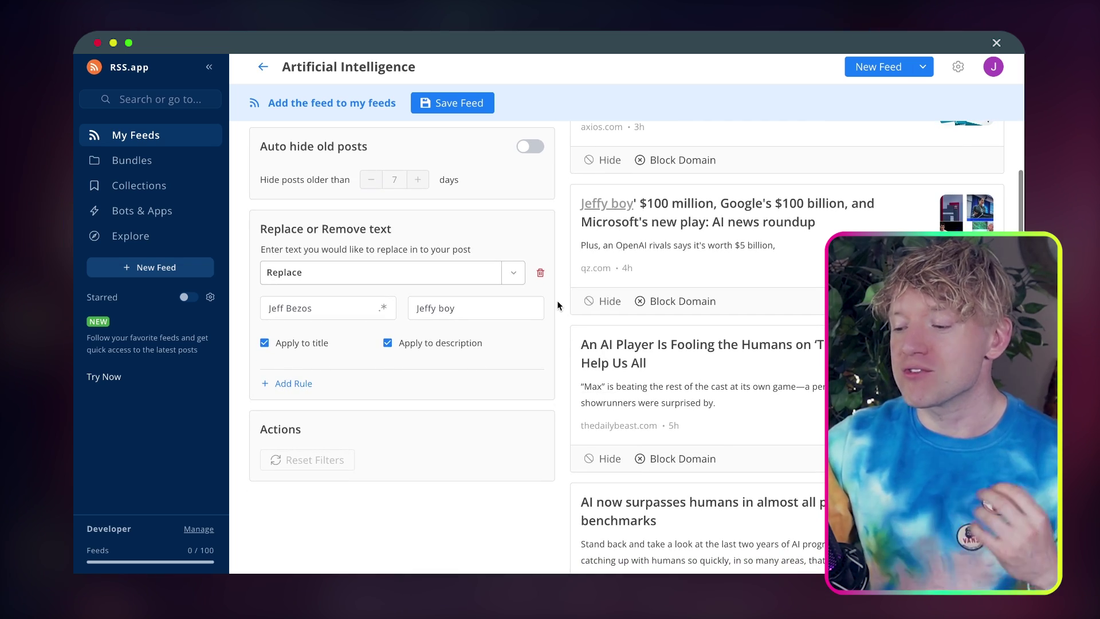
{"action": "scroll", "coordinate": [556, 300], "scroll_direction": "down", "scroll_amount": 1}
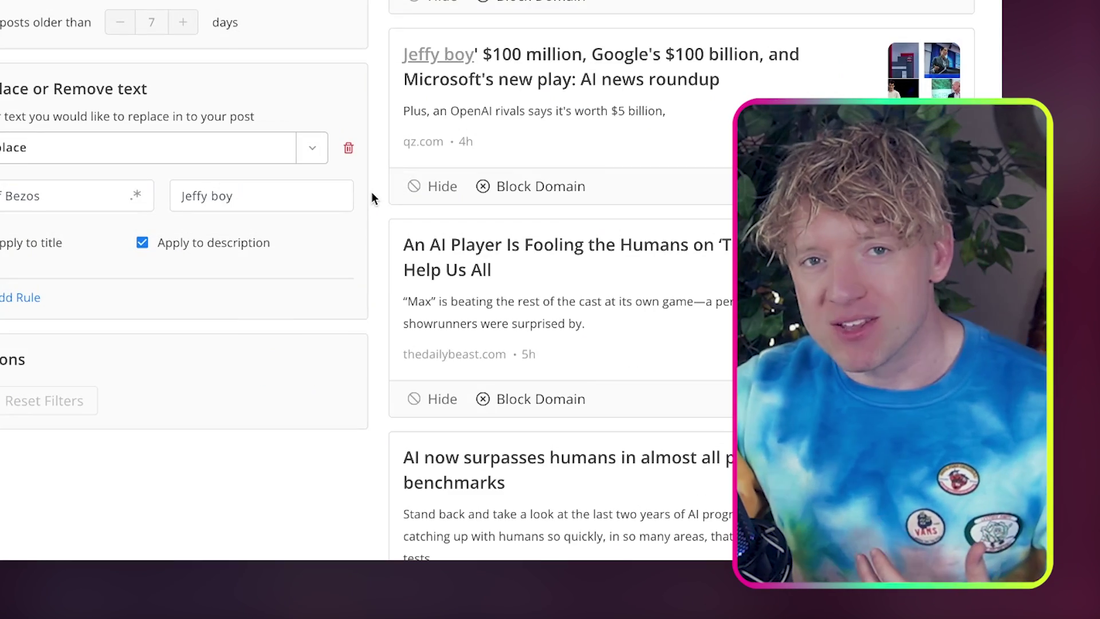
{"action": "scroll", "coordinate": [560, 286], "scroll_direction": "up", "scroll_amount": 3}
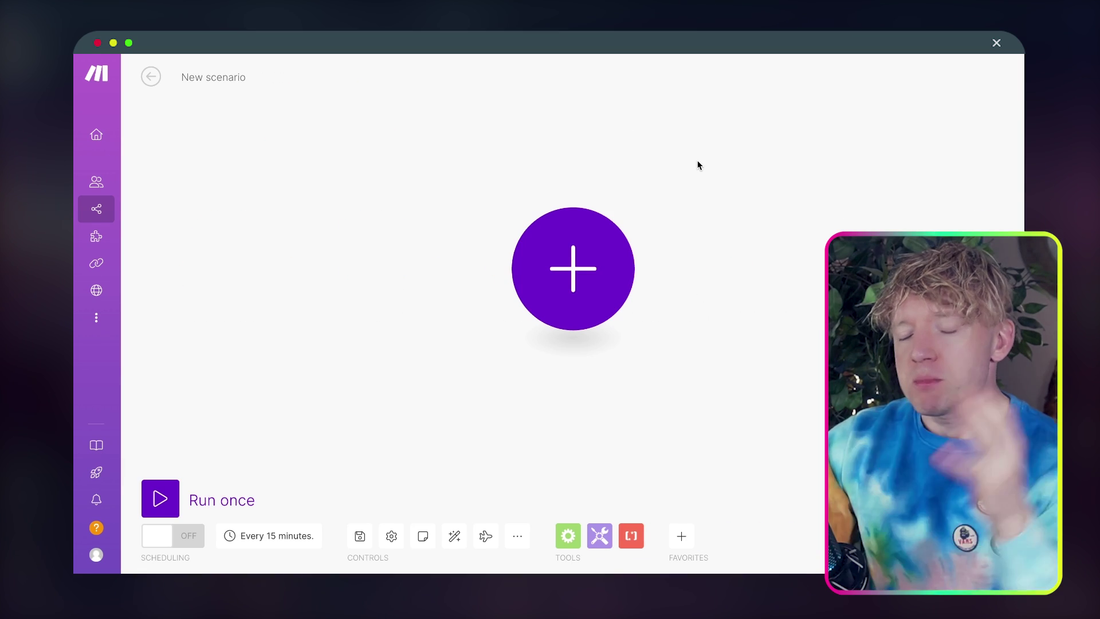
In Make, import the RSS + Instagram Flow .json blueprint into the new scenario, and leave the imported scenario
{"action": "left_click", "coordinate": [590, 255]}
{"action": "left_click", "coordinate": [629, 338]}
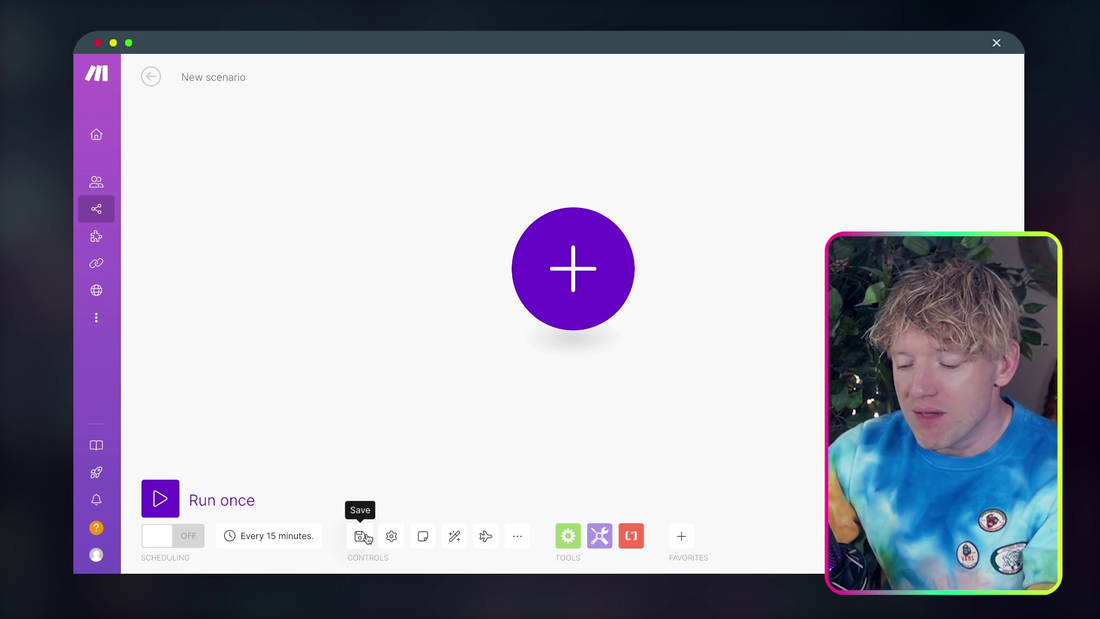
{"action": "left_click", "coordinate": [517, 537]}
{"action": "left_click", "coordinate": [472, 484]}
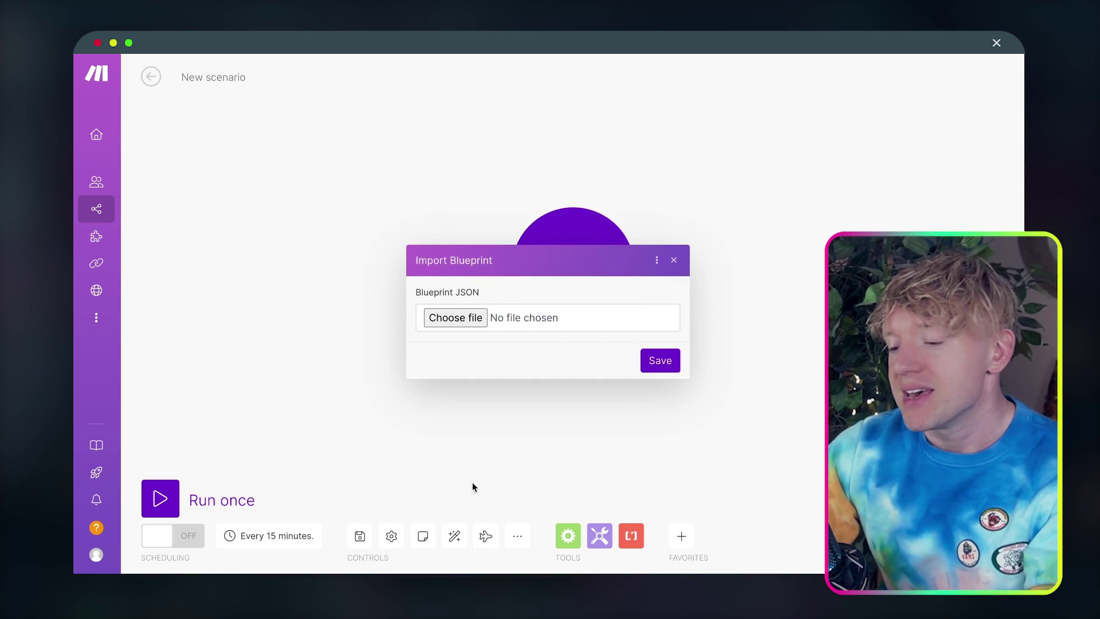
{"action": "left_click", "coordinate": [466, 318]}
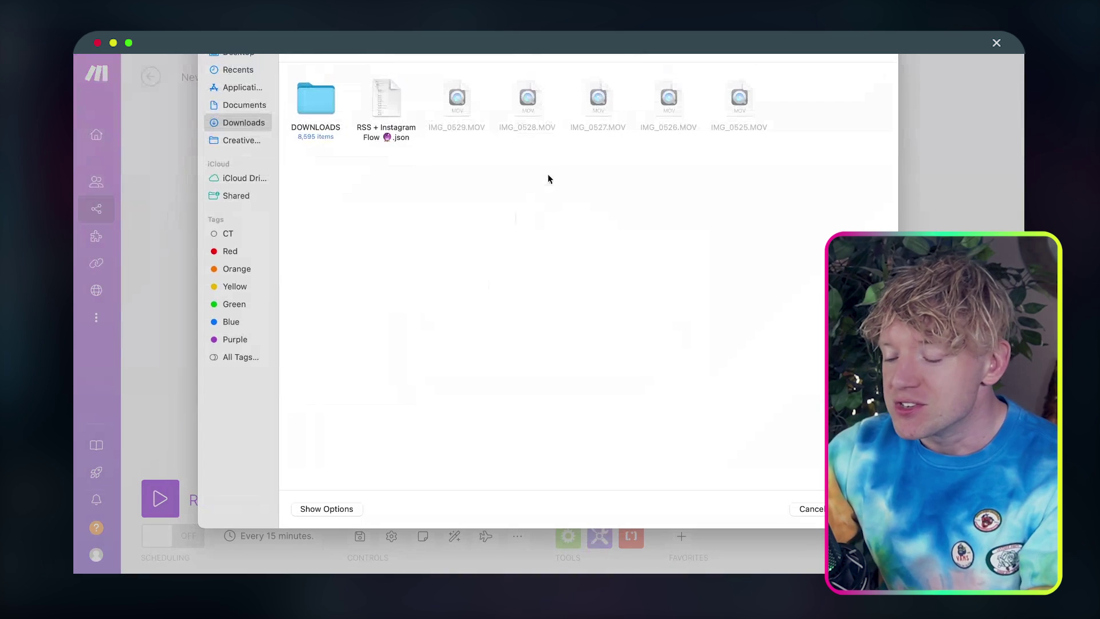
{"action": "left_click", "coordinate": [379, 108]}
{"action": "double_click", "coordinate": [380, 109]}
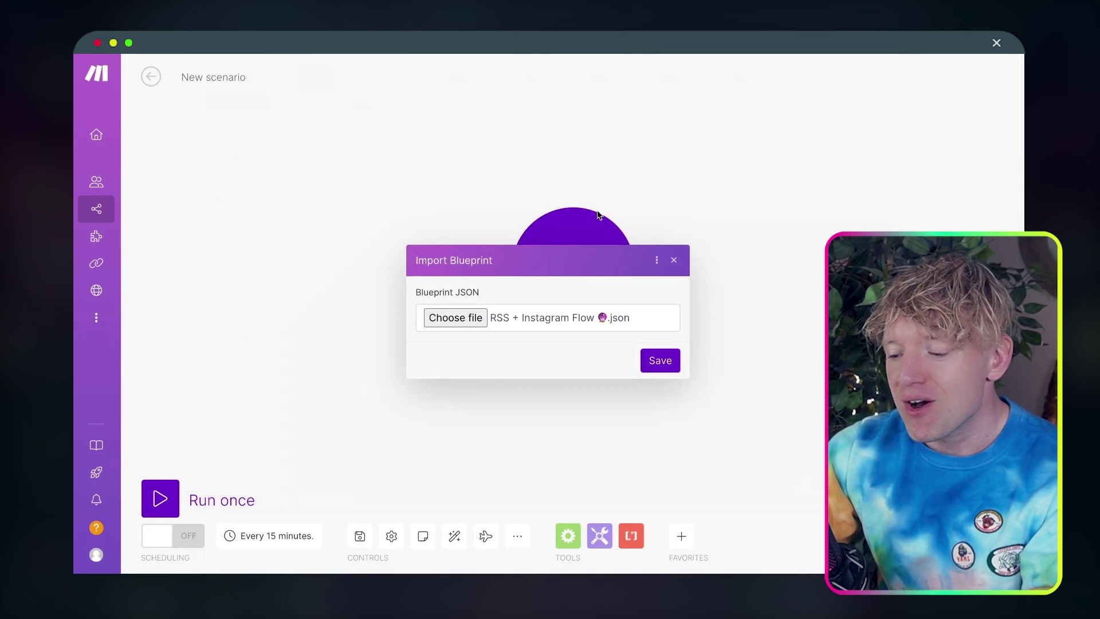
{"action": "left_click", "coordinate": [671, 359]}
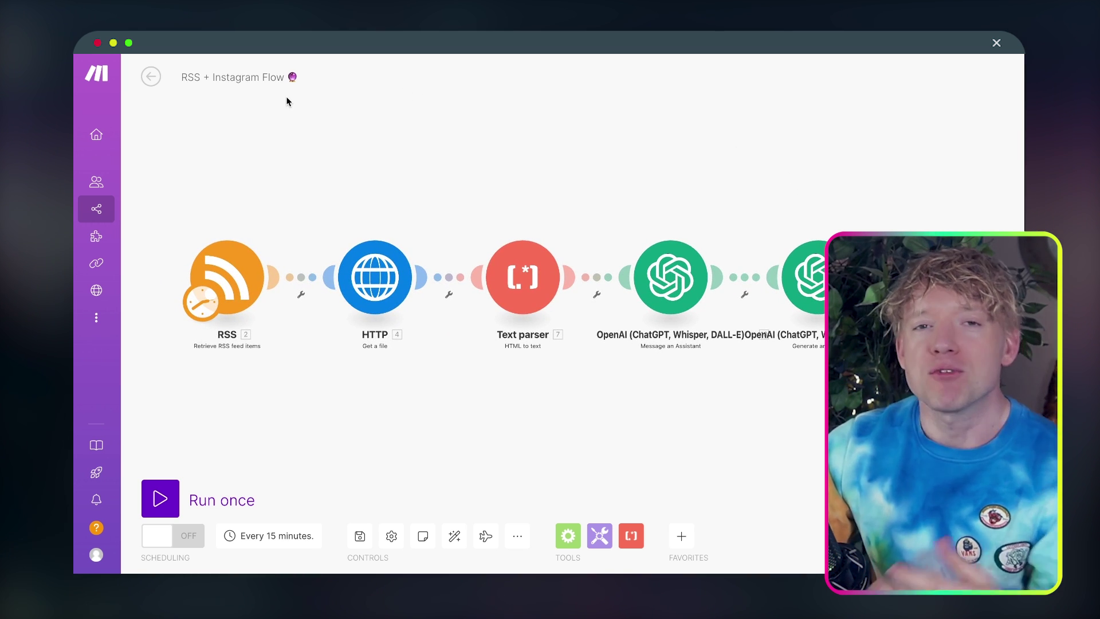
{"action": "left_click", "coordinate": [150, 79]}
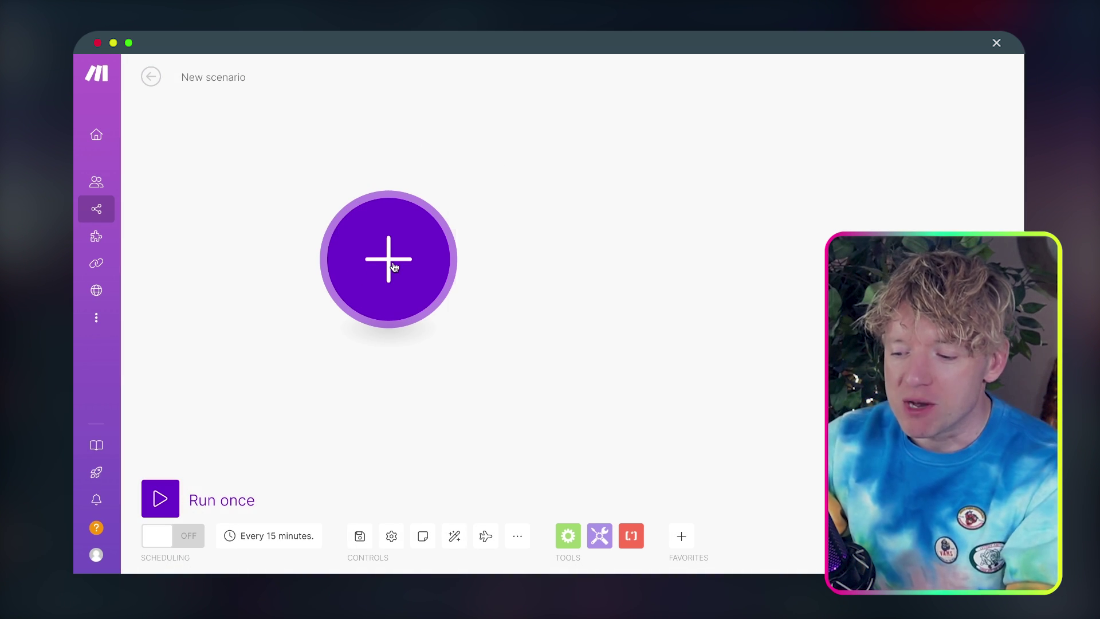
{"action": "left_click", "coordinate": [394, 267]}
{"action": "type", "text": "rss"}
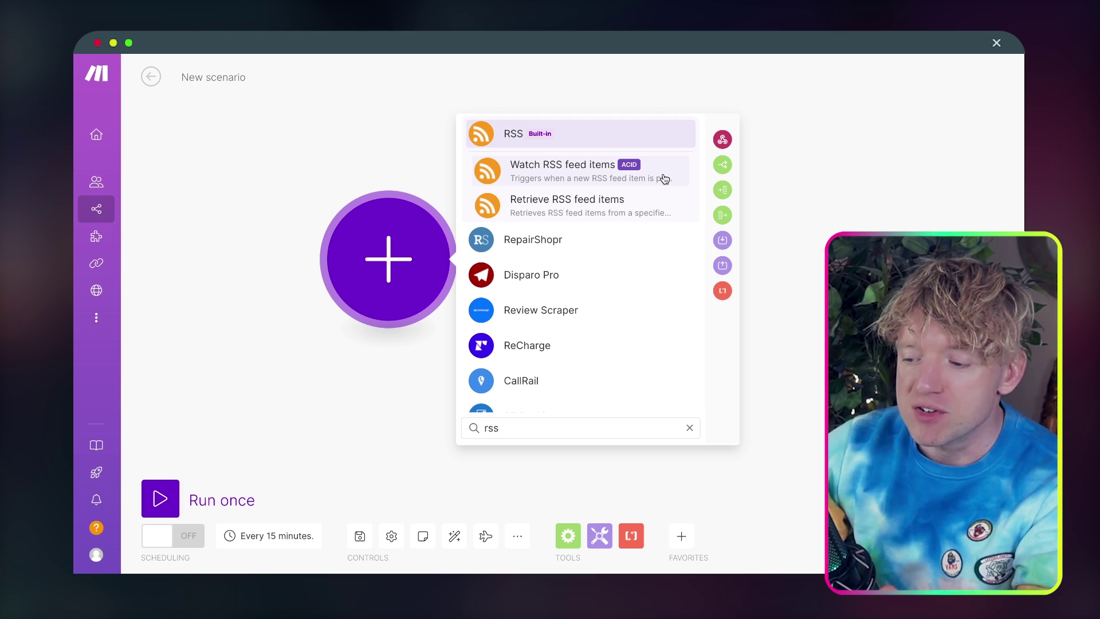
{"action": "left_click", "coordinate": [545, 52]}
{"action": "left_click", "coordinate": [591, 170]}
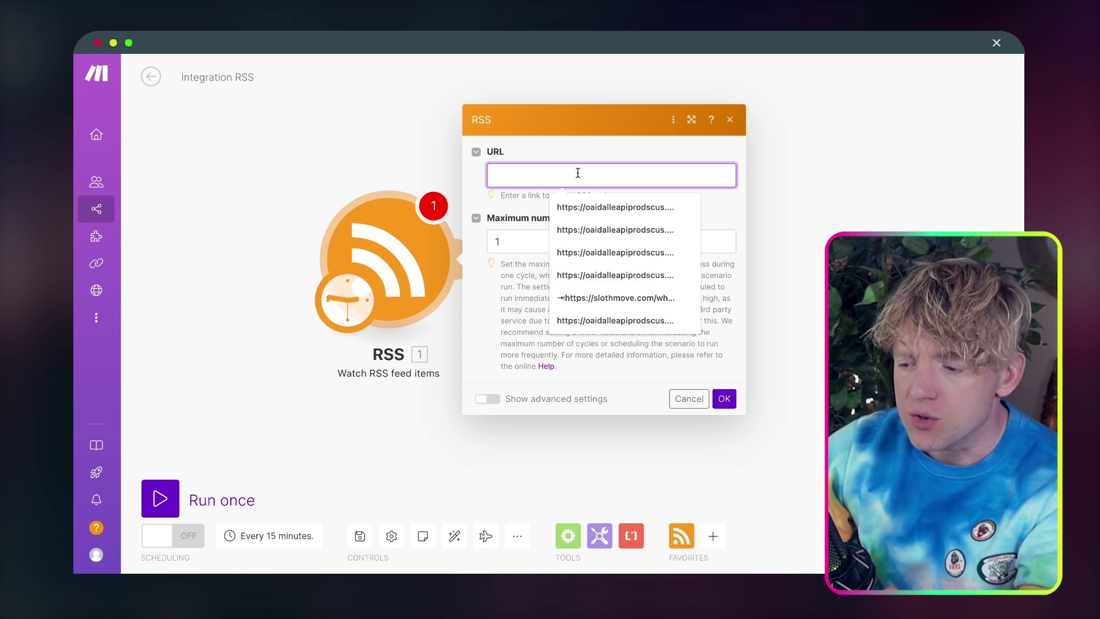
{"action": "left_click", "coordinate": [624, 143]}
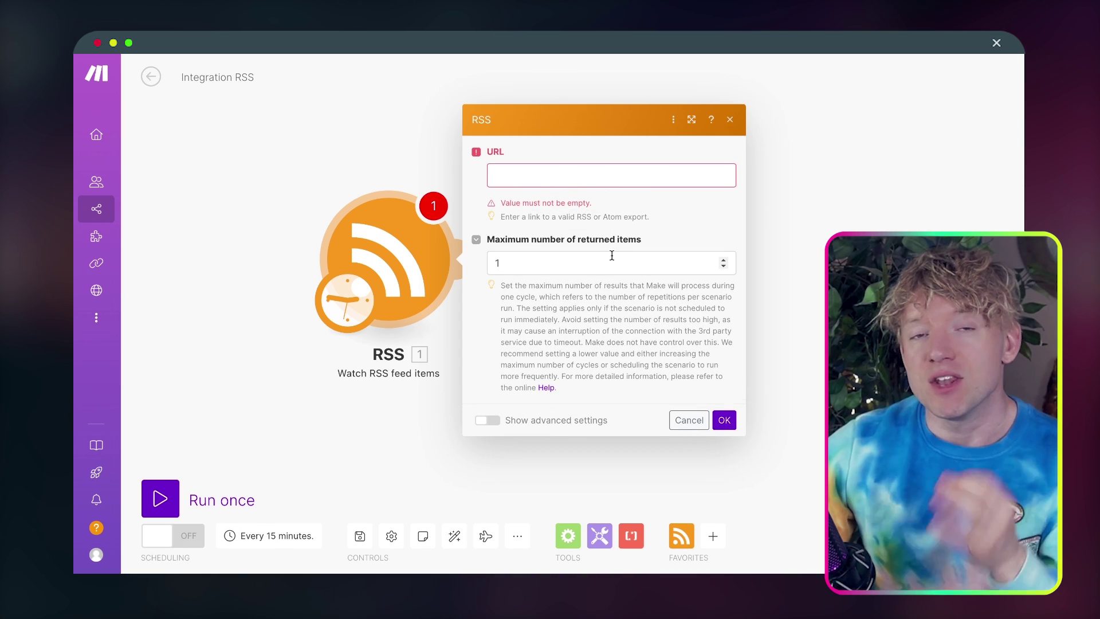
{"action": "left_click", "coordinate": [730, 120]}
{"action": "right_click", "coordinate": [422, 253]}
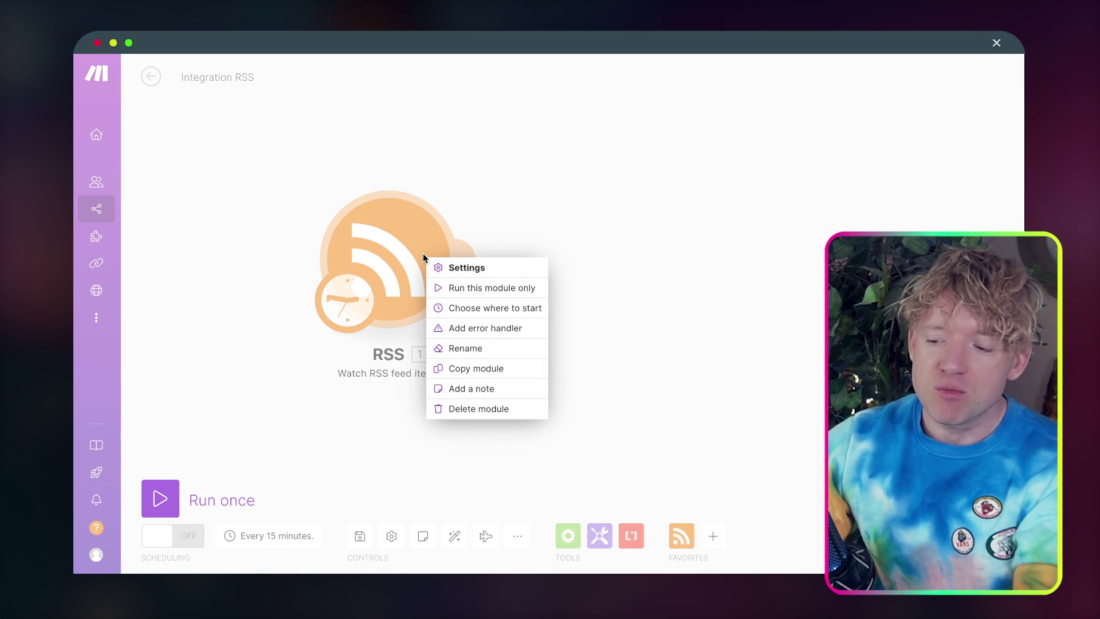
{"action": "left_click", "coordinate": [468, 407]}
Add RSS's Retrieve RSS feed items action as the first module of the empty scenario
{"action": "left_click", "coordinate": [605, 167]}
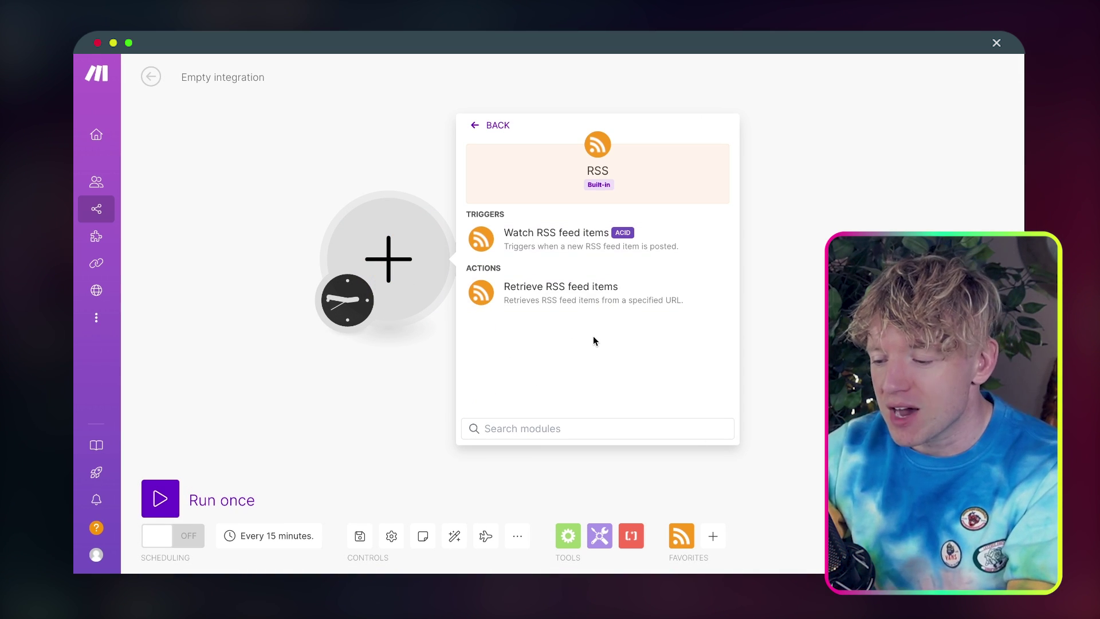
{"action": "left_click", "coordinate": [615, 294]}
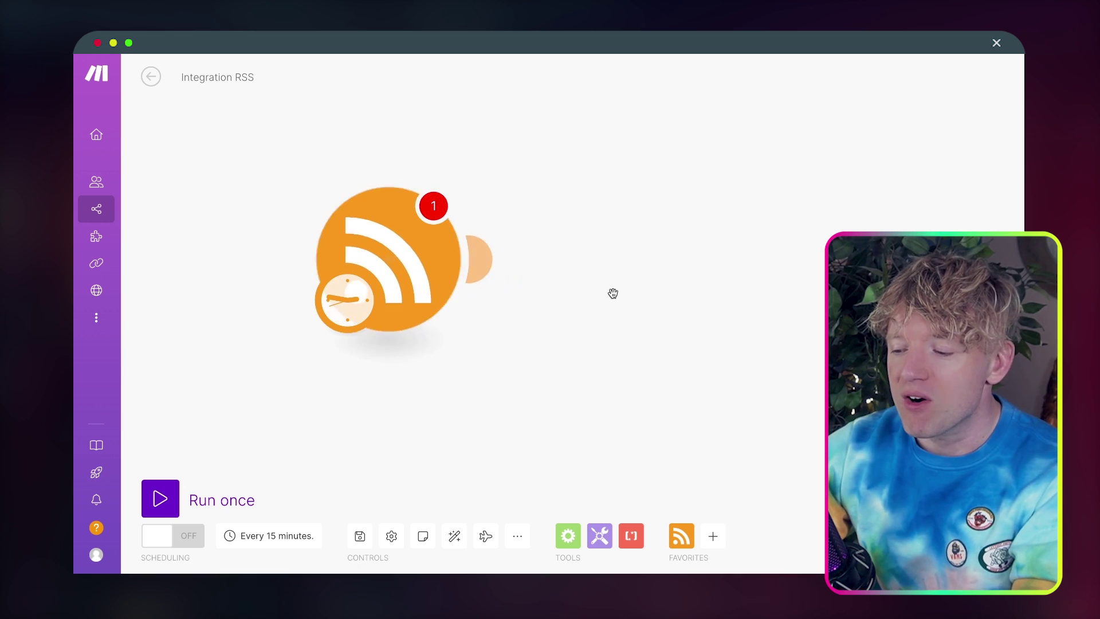
{"action": "left_click", "coordinate": [554, 120]}
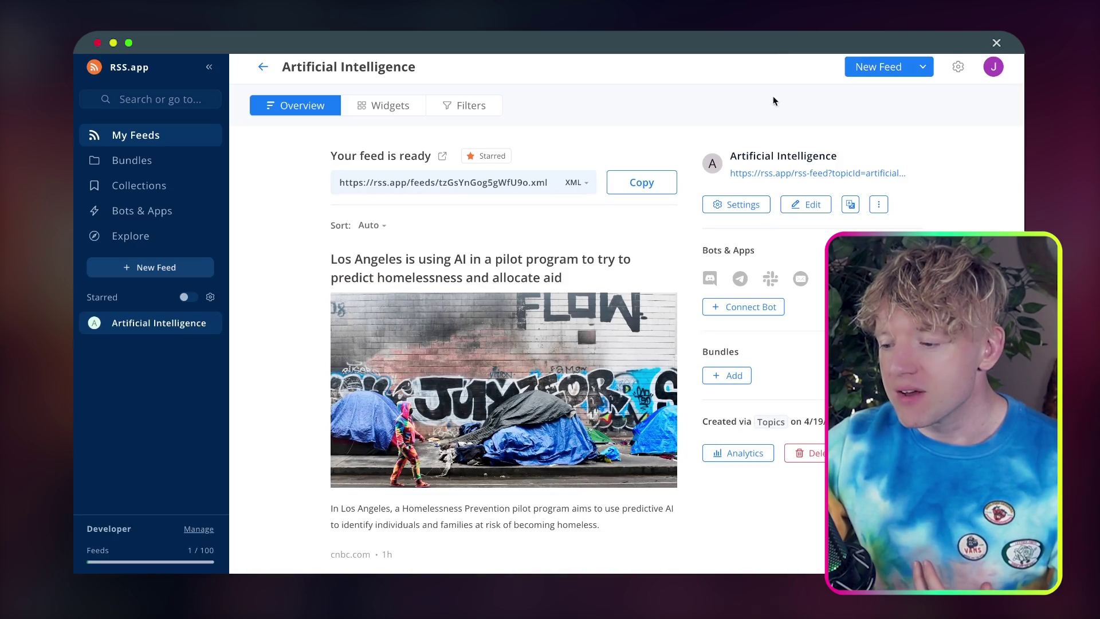
Copy the Artificial Intelligence feed's XML link from RSS.app and paste it as the URL of the RSS module in Make
{"action": "scroll", "coordinate": [800, 393], "scroll_direction": "down", "scroll_amount": 1}
{"action": "scroll", "coordinate": [798, 393], "scroll_direction": "up", "scroll_amount": 1}
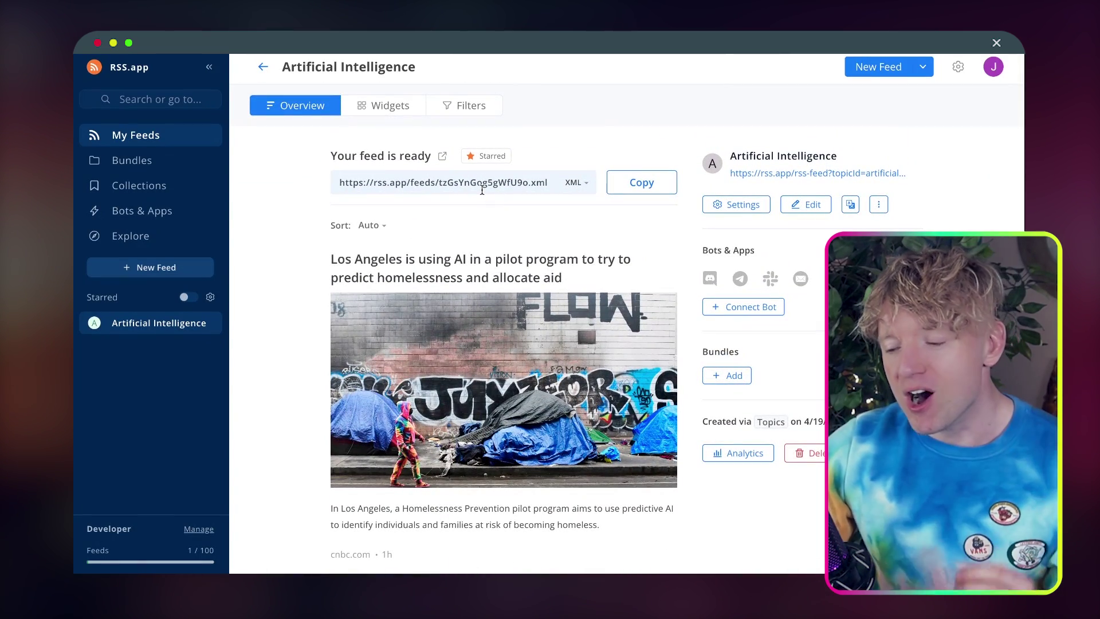
{"action": "left_click", "coordinate": [645, 184]}
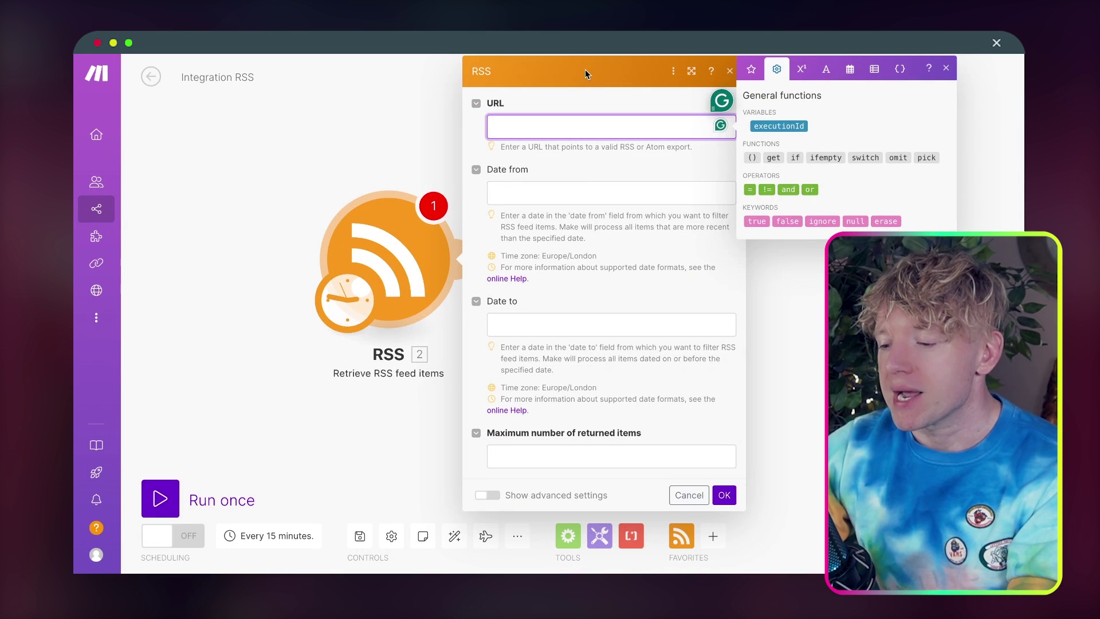
{"action": "key", "text": "super+v"}
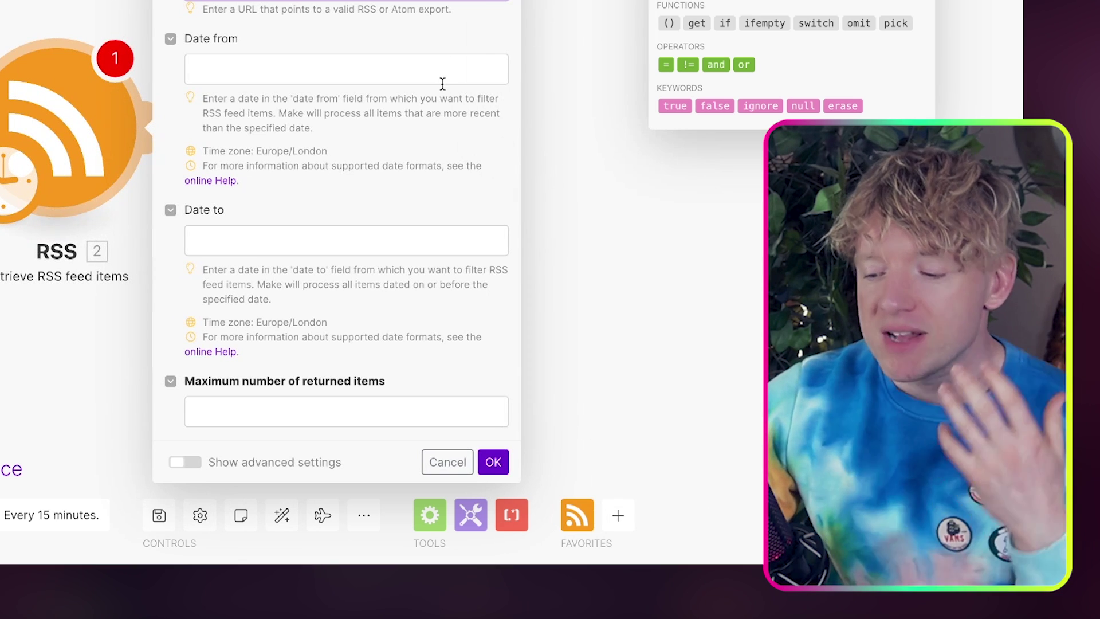
Limit the RSS module to a maximum of 2 returned items and save its settings
{"action": "left_click", "coordinate": [393, 410]}
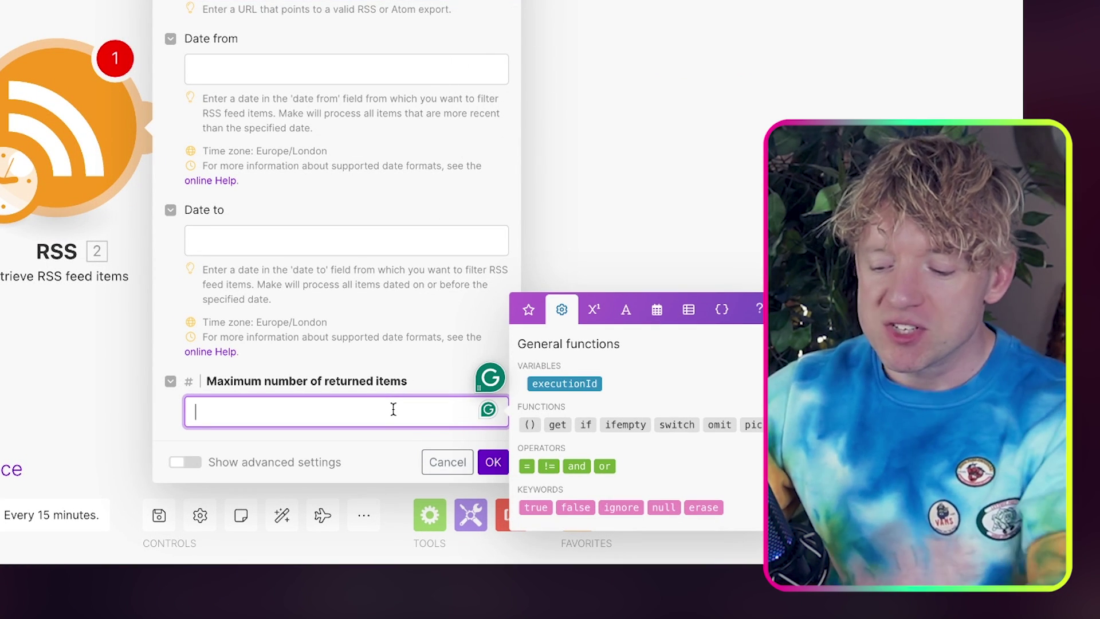
{"action": "type", "text": "2"}
{"action": "left_click", "coordinate": [431, 330]}
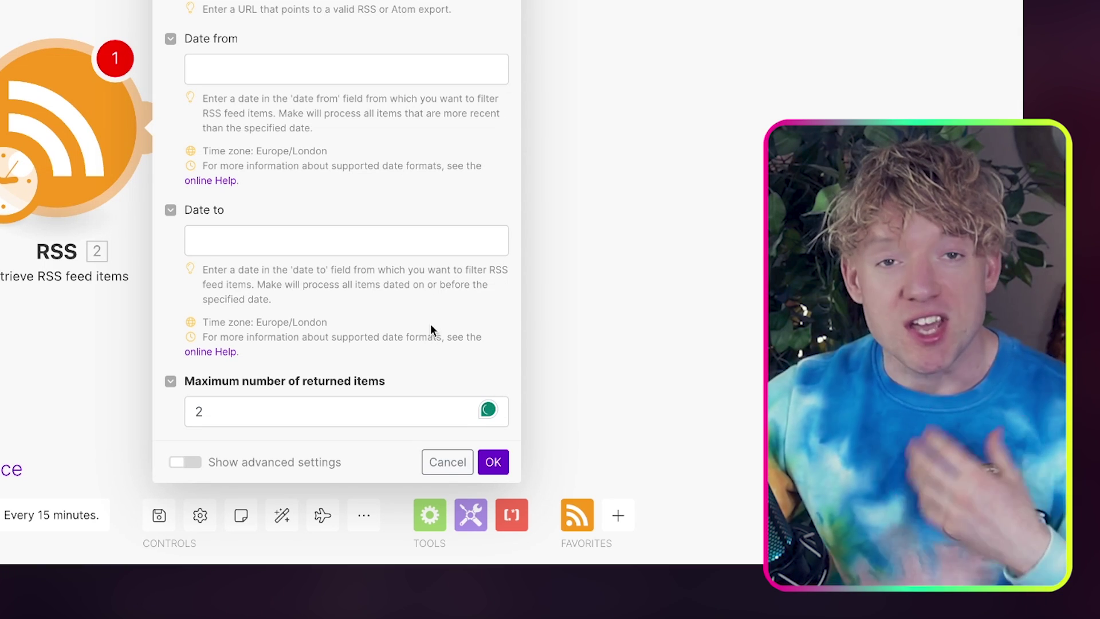
{"action": "left_click", "coordinate": [494, 461]}
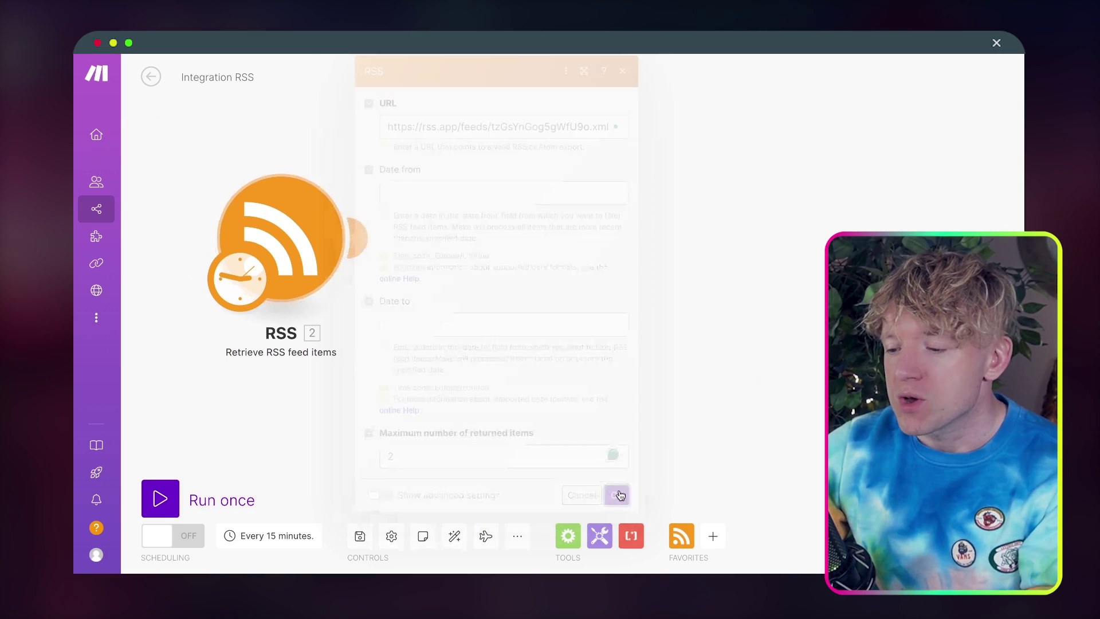
Run only the RSS module, and look over the newest posts of the Artificial Intelligence feed in RSS.app
{"action": "right_click", "coordinate": [55, 79]}
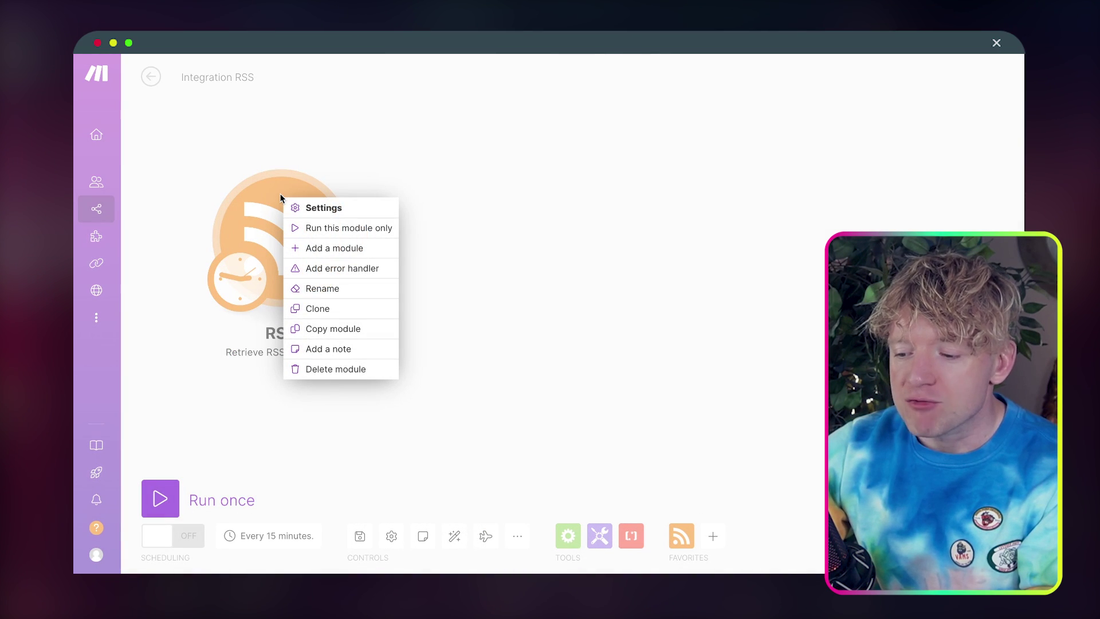
{"action": "left_click", "coordinate": [319, 229]}
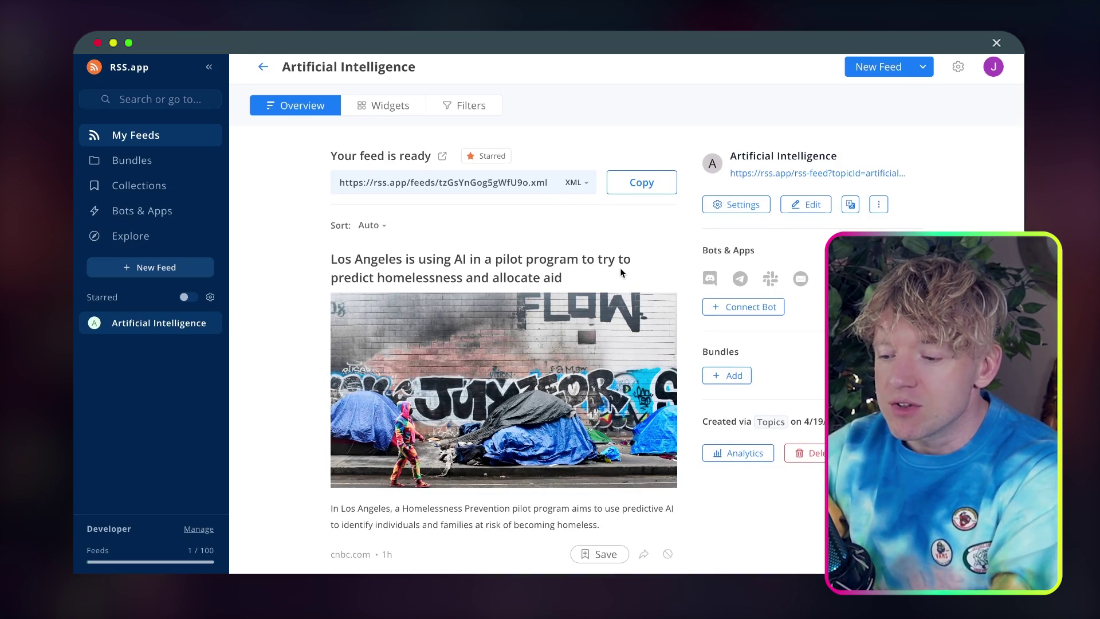
{"action": "scroll", "coordinate": [621, 272], "scroll_direction": "down", "scroll_amount": 5}
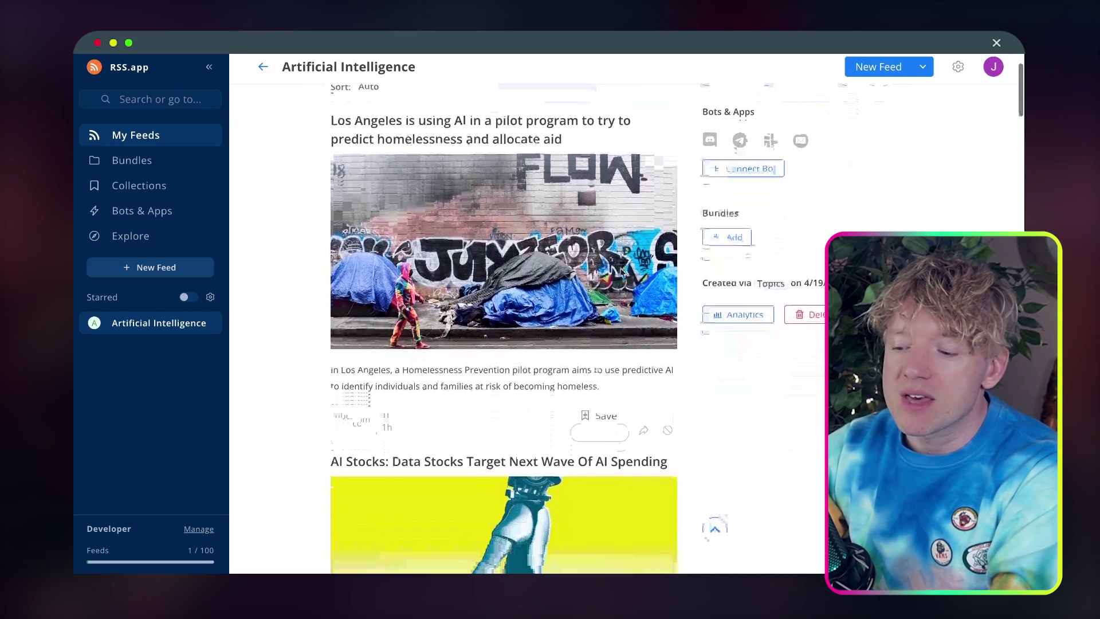
{"action": "scroll", "coordinate": [620, 271], "scroll_direction": "down", "scroll_amount": 1}
{"action": "scroll", "coordinate": [620, 271], "scroll_direction": "up", "scroll_amount": 3}
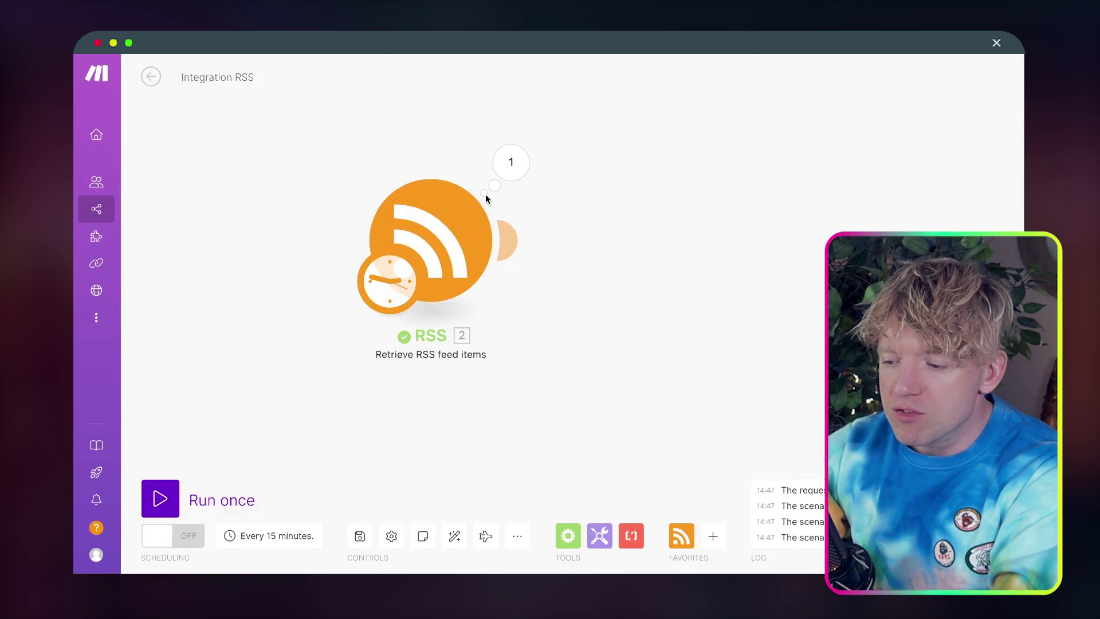
Examine the RSS module's run output in Make, comparing the titles of both returned bundles with the feed's posts
{"action": "left_click", "coordinate": [511, 165]}
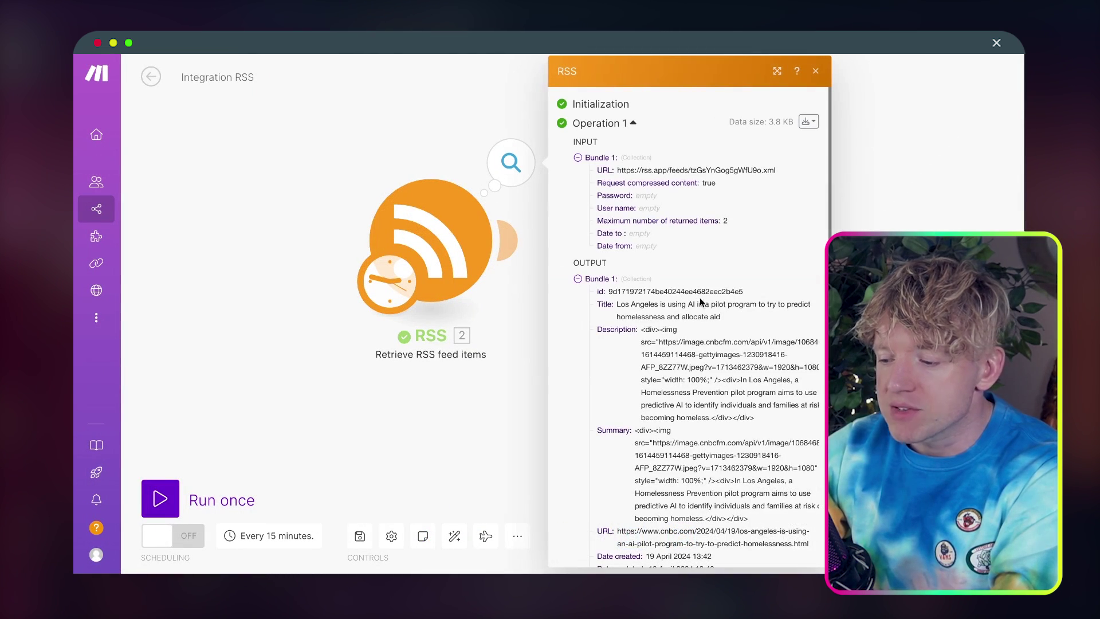
{"action": "scroll", "coordinate": [699, 296], "scroll_direction": "down", "scroll_amount": 1}
{"action": "left_click_drag", "start_coordinate": [721, 293], "coordinate": [640, 280]}
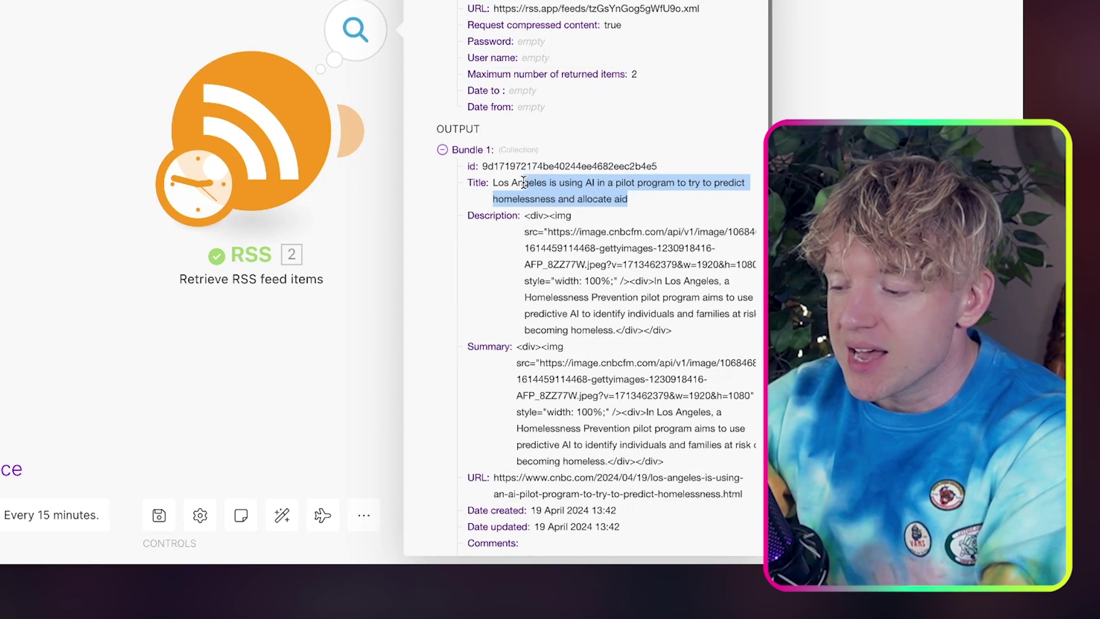
{"action": "left_click_drag", "start_coordinate": [523, 182], "coordinate": [507, 182]}
{"action": "scroll", "coordinate": [568, 220], "scroll_direction": "down", "scroll_amount": 3}
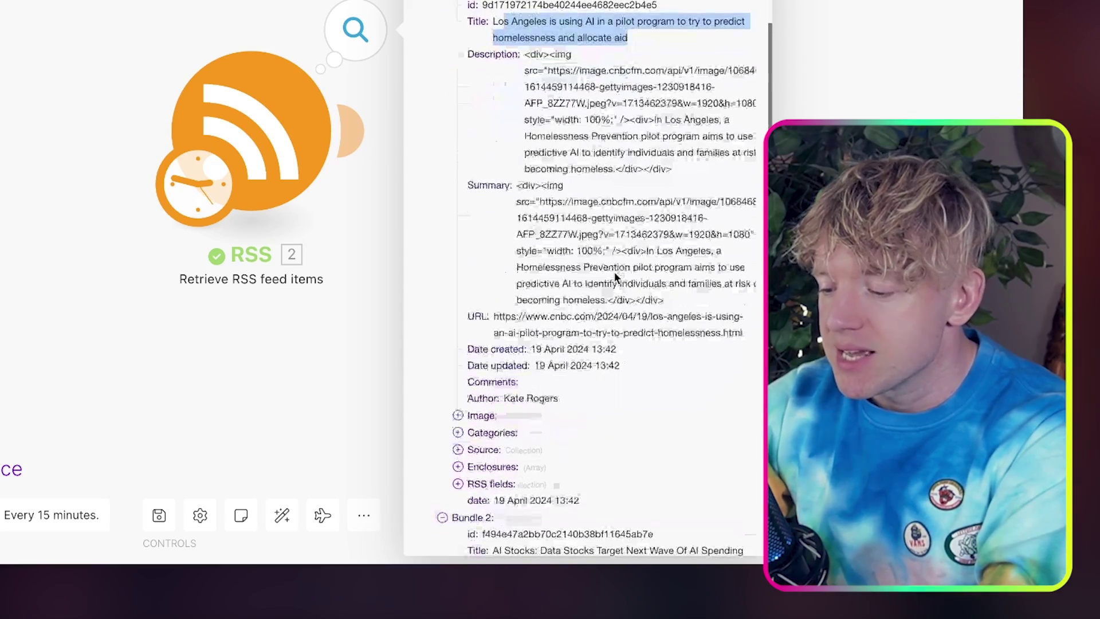
{"action": "scroll", "coordinate": [585, 328], "scroll_direction": "down", "scroll_amount": 6}
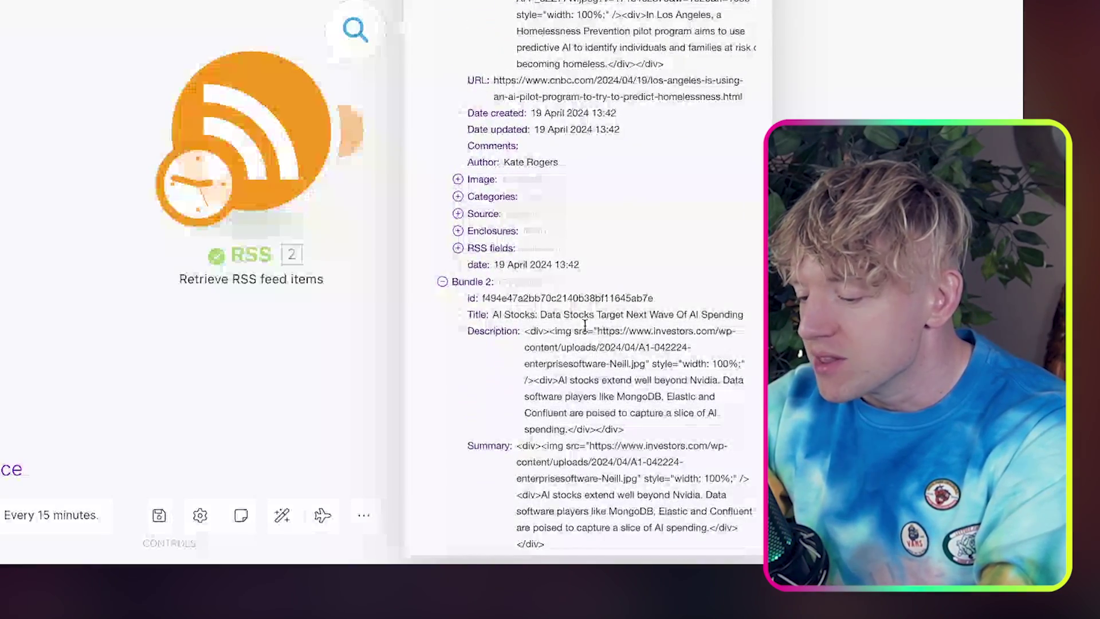
{"action": "left_click_drag", "start_coordinate": [551, 229], "coordinate": [669, 229]}
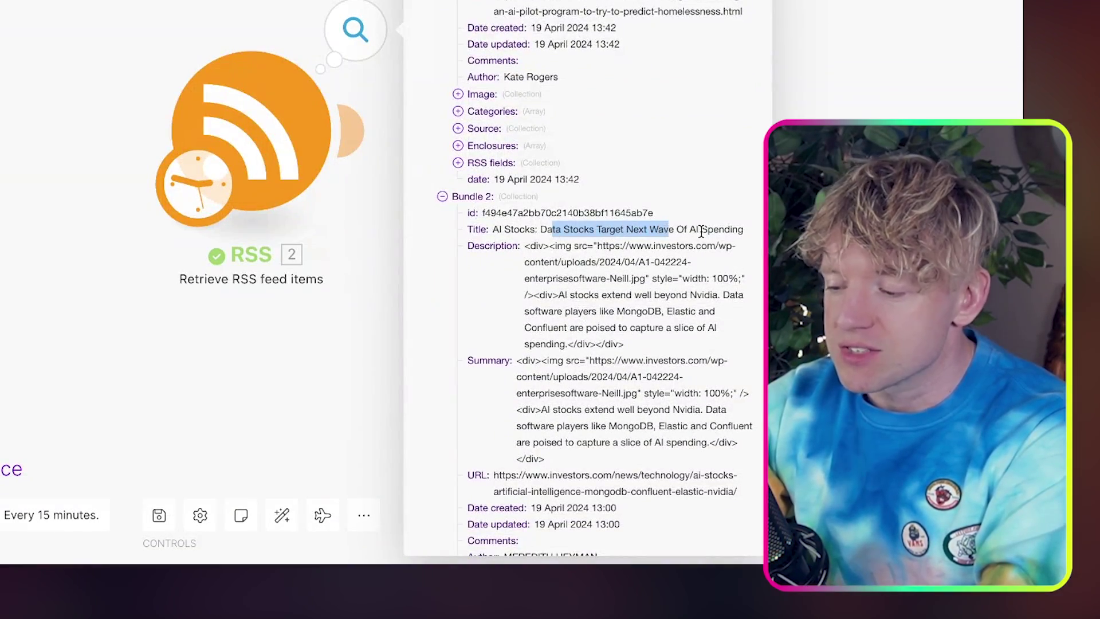
{"action": "left_click", "coordinate": [702, 229]}
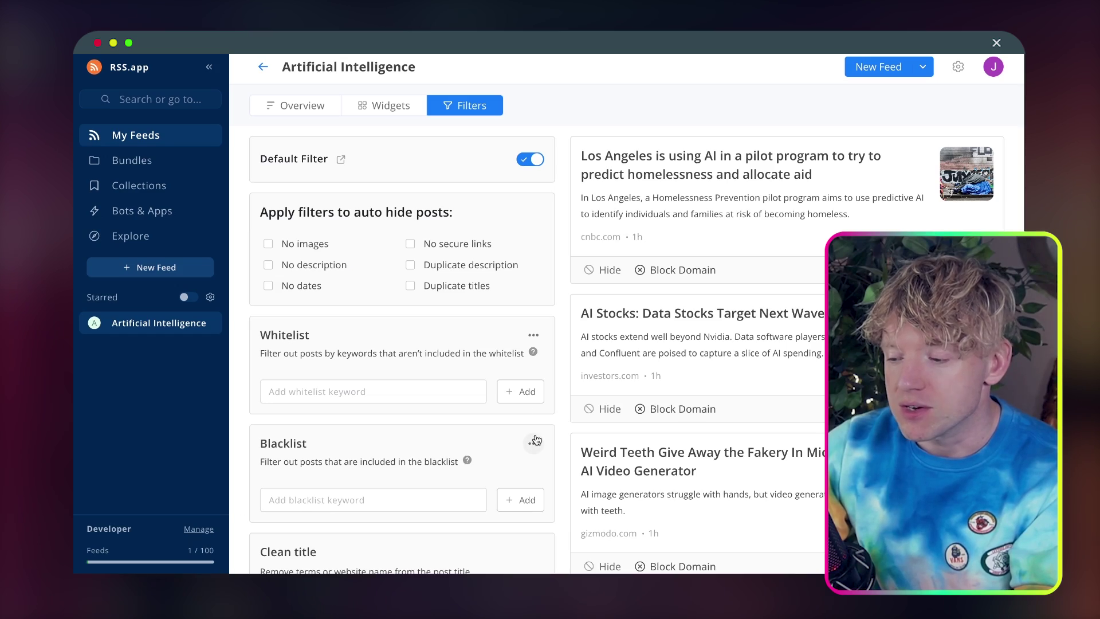
In the RSS.app feed filters, set the text rule to replace ai stocks with a person's full name in titles and descriptions
{"action": "scroll", "coordinate": [580, 417], "scroll_direction": "down", "scroll_amount": 1}
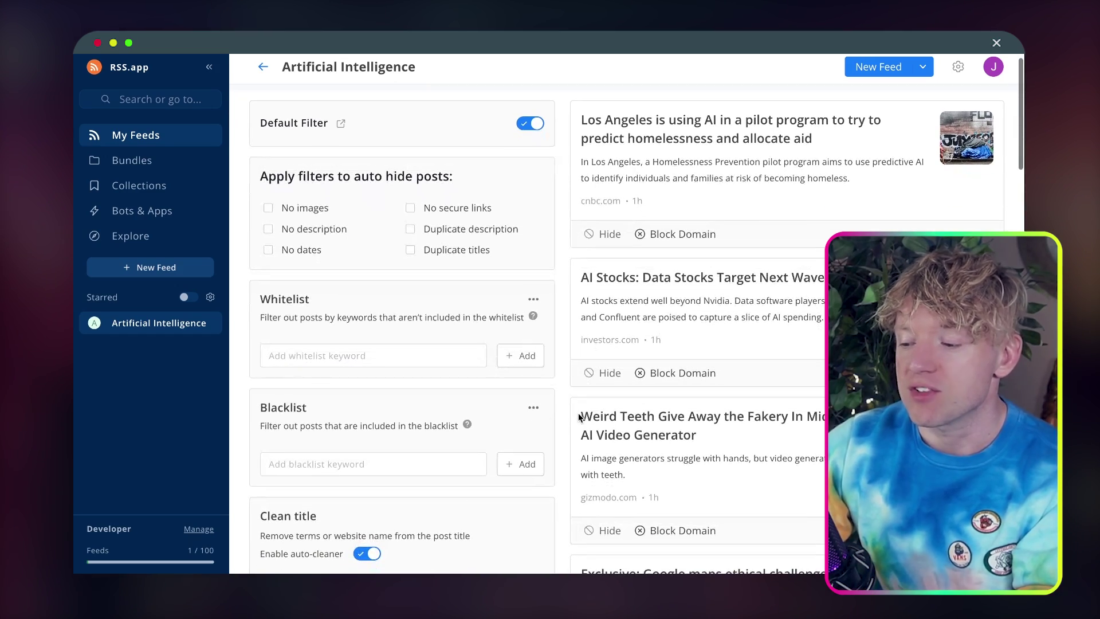
{"action": "scroll", "coordinate": [579, 417], "scroll_direction": "down", "scroll_amount": 8}
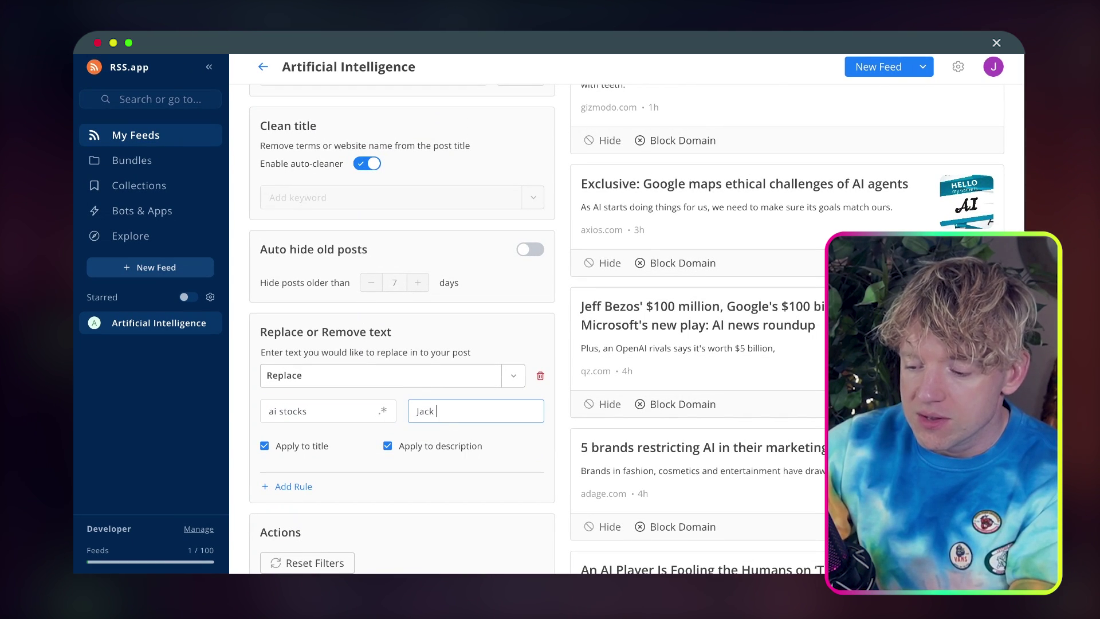
{"action": "type", "text": "oberts"}
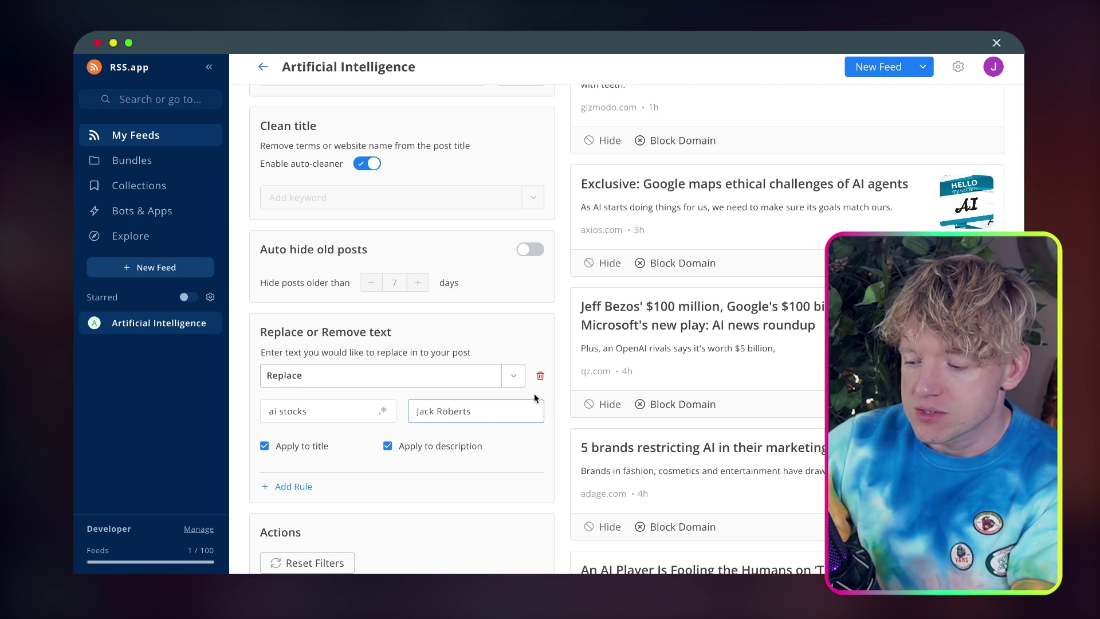
{"action": "scroll", "coordinate": [573, 322], "scroll_direction": "up", "scroll_amount": 5}
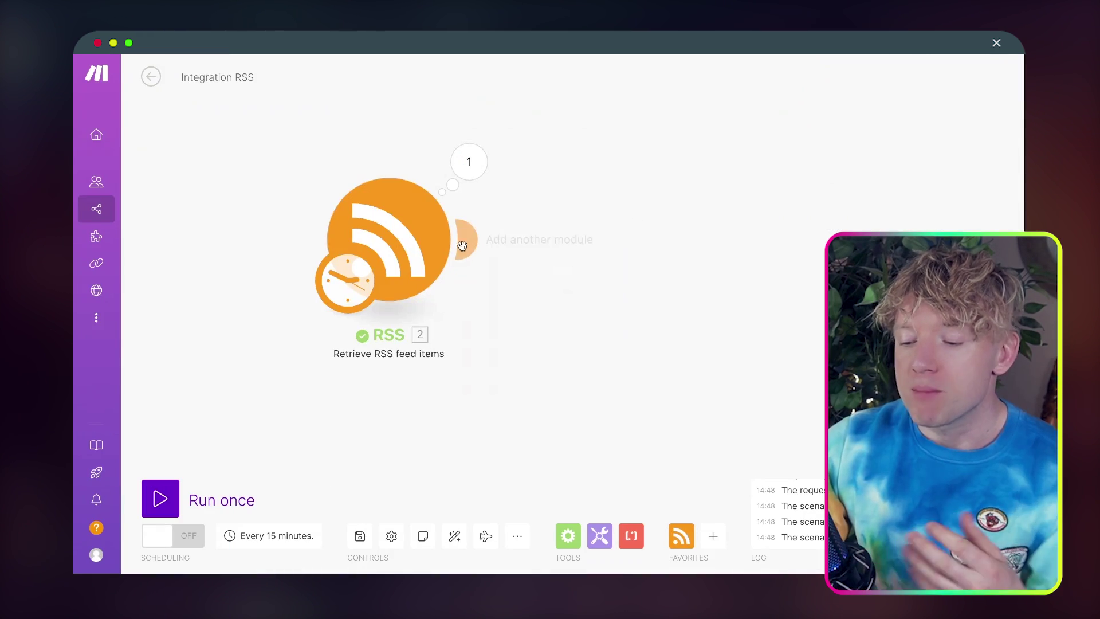
Run only the RSS module again in Make and check its output bundles for the replacement text
{"action": "right_click", "coordinate": [416, 244]}
{"action": "left_click", "coordinate": [444, 271]}
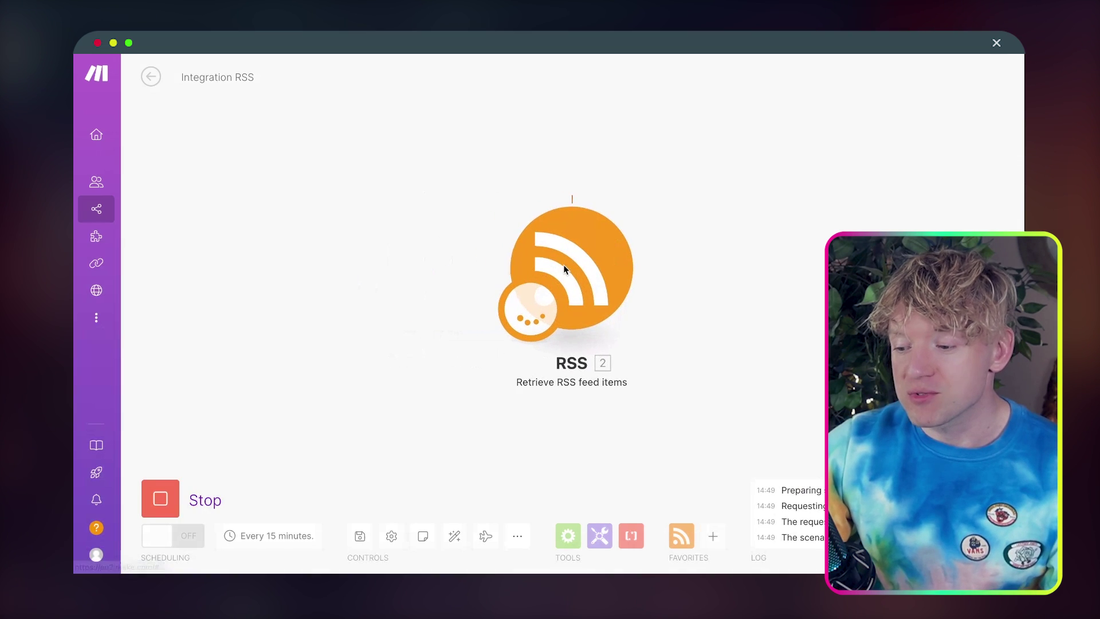
{"action": "left_click_drag", "start_coordinate": [705, 255], "coordinate": [409, 259]}
{"action": "left_click", "coordinate": [352, 195]}
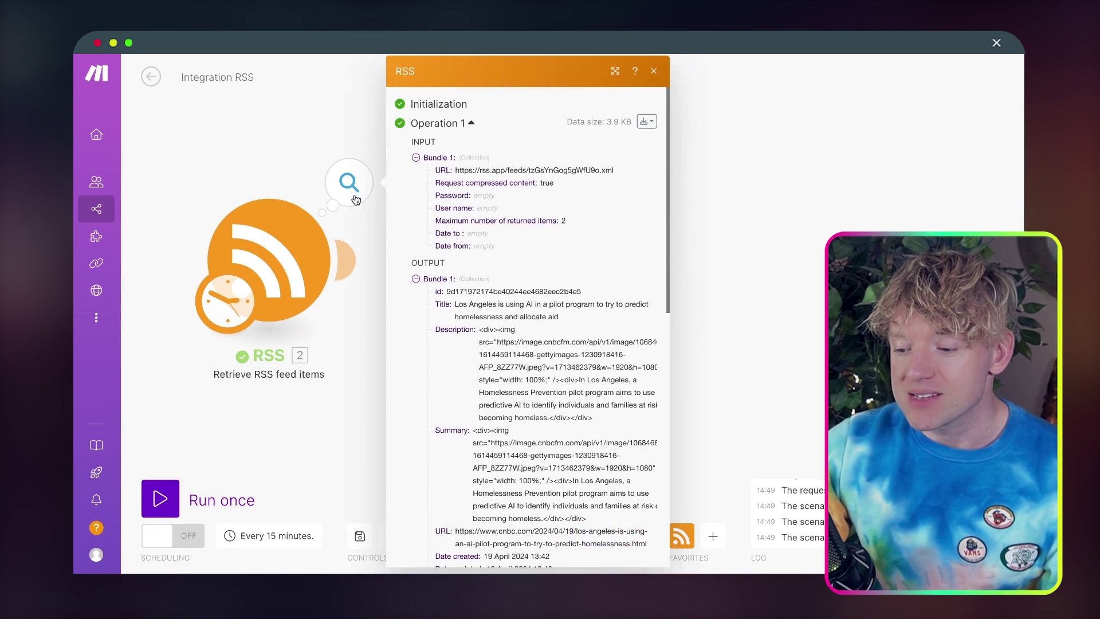
{"action": "scroll", "coordinate": [577, 395], "scroll_direction": "down", "scroll_amount": 1}
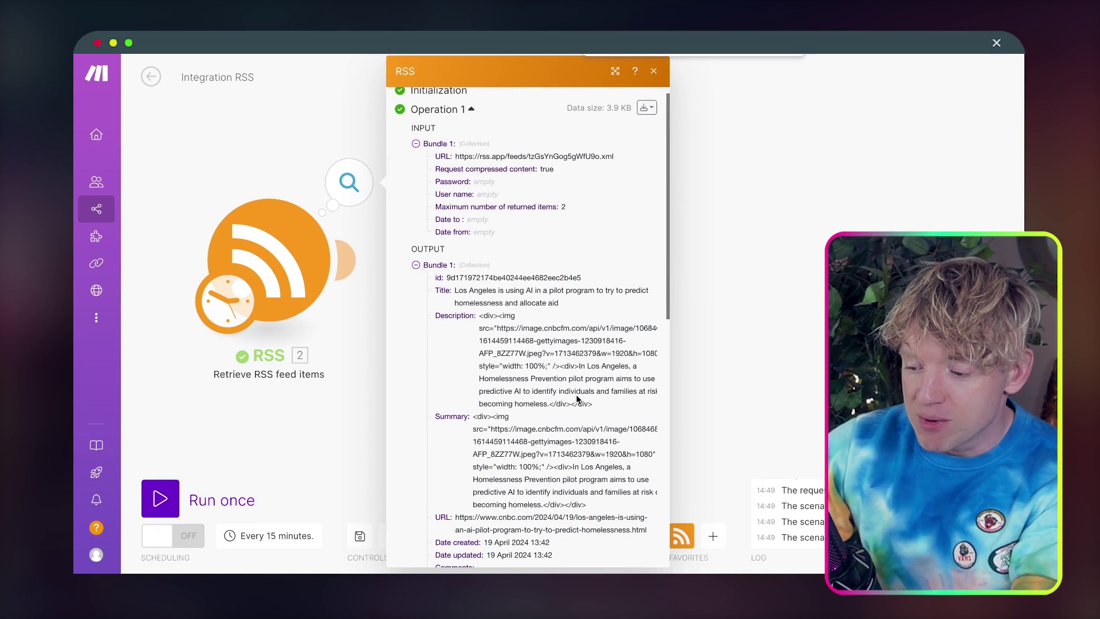
{"action": "scroll", "coordinate": [576, 399], "scroll_direction": "down", "scroll_amount": 6}
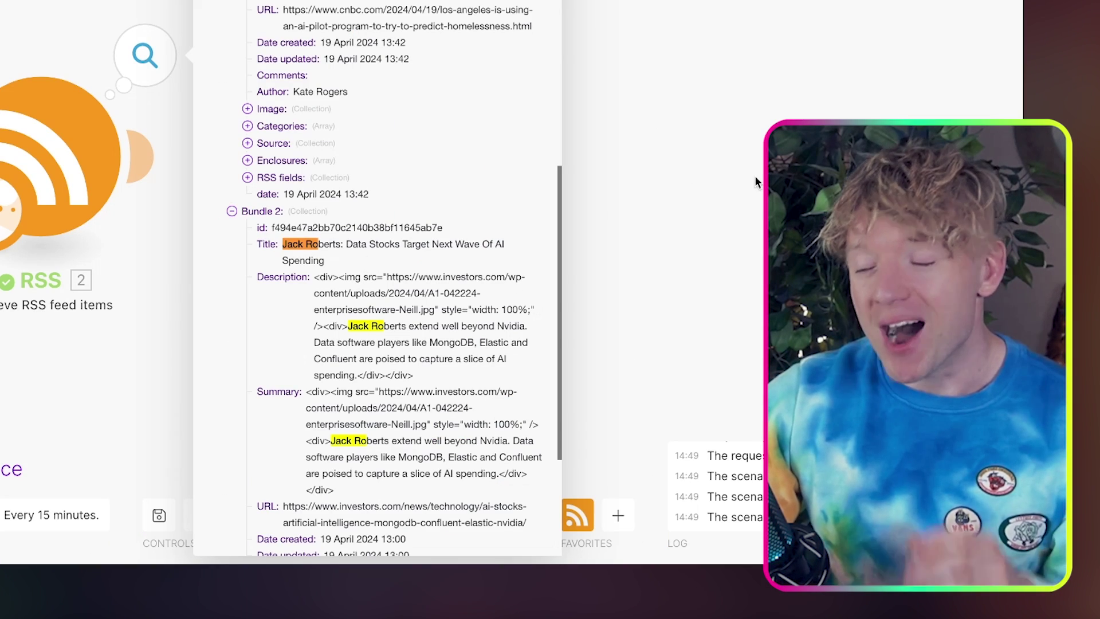
{"action": "left_click", "coordinate": [822, 273]}
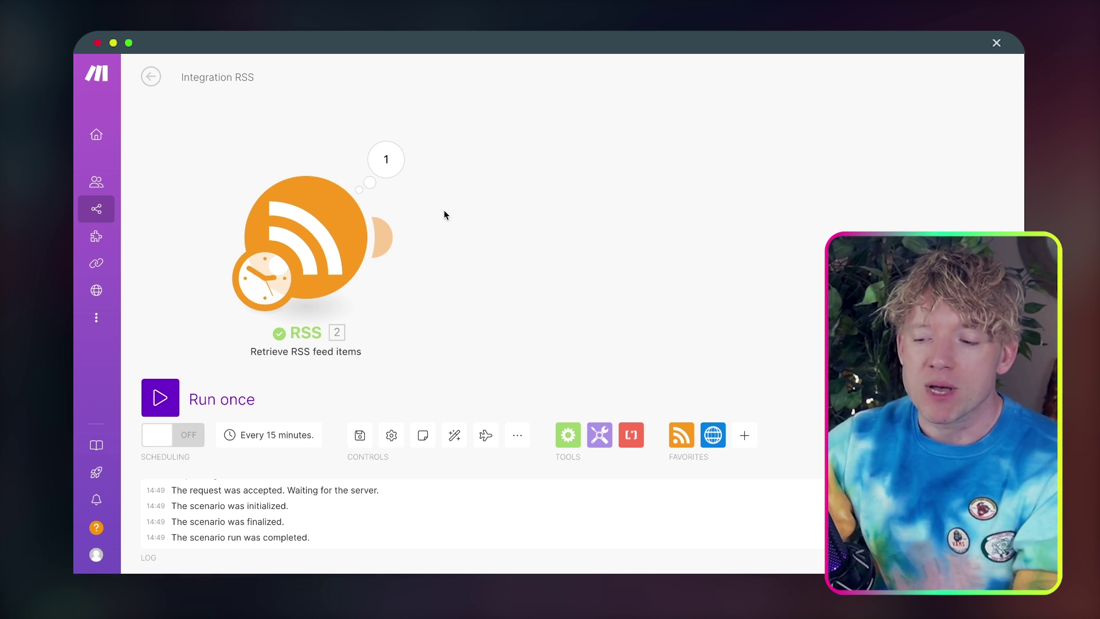
Add an HTTP Get a file module after the RSS module
{"action": "left_click", "coordinate": [382, 236]}
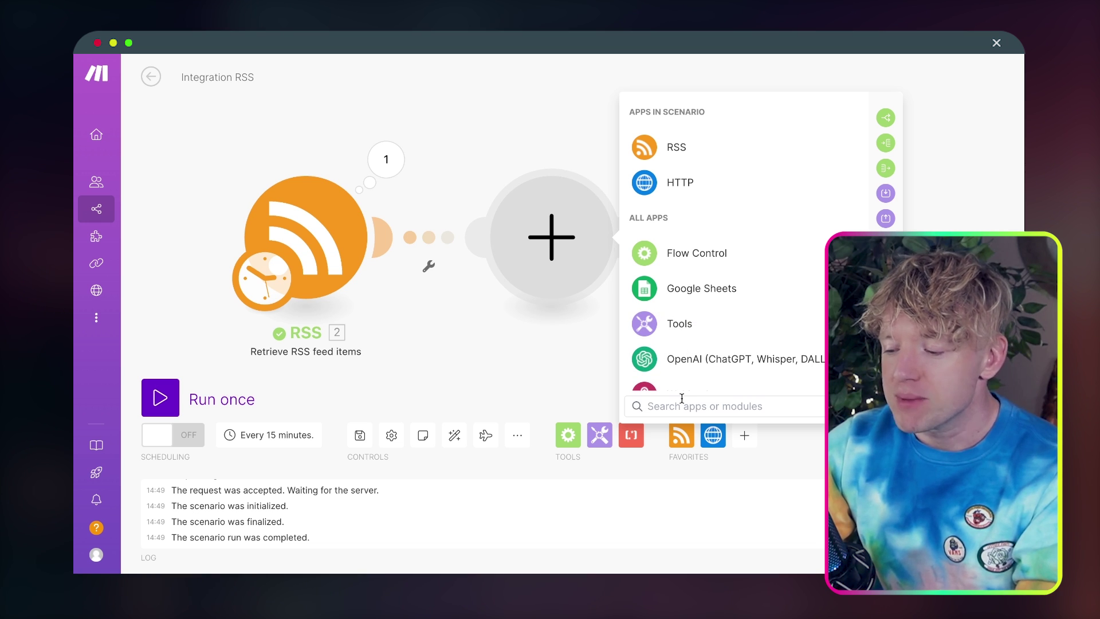
{"action": "type", "text": "http"}
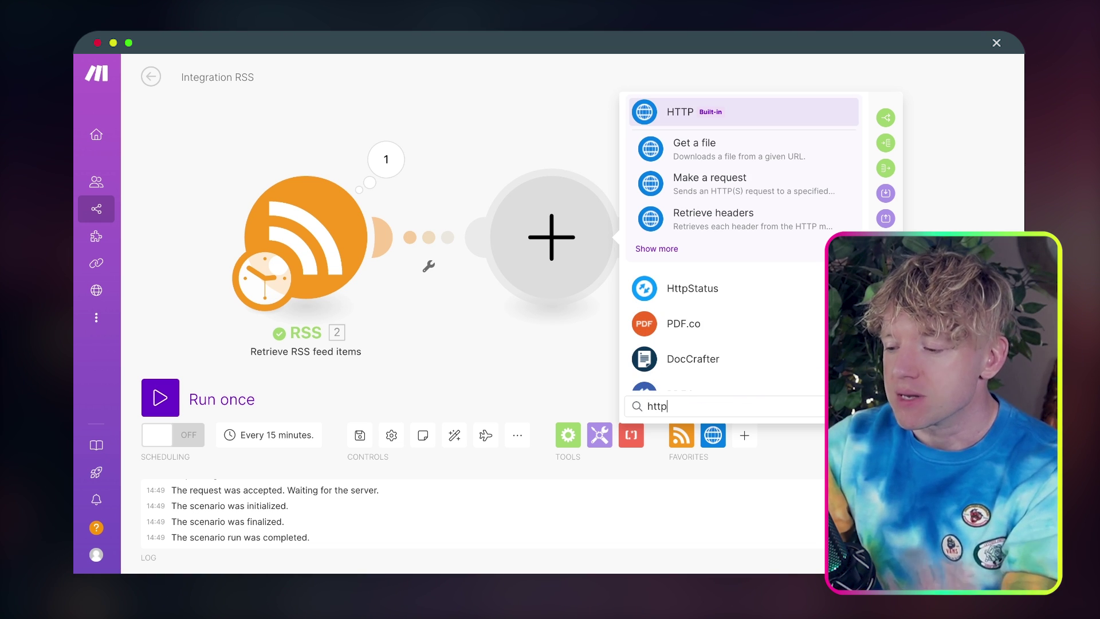
{"action": "left_click", "coordinate": [790, 155]}
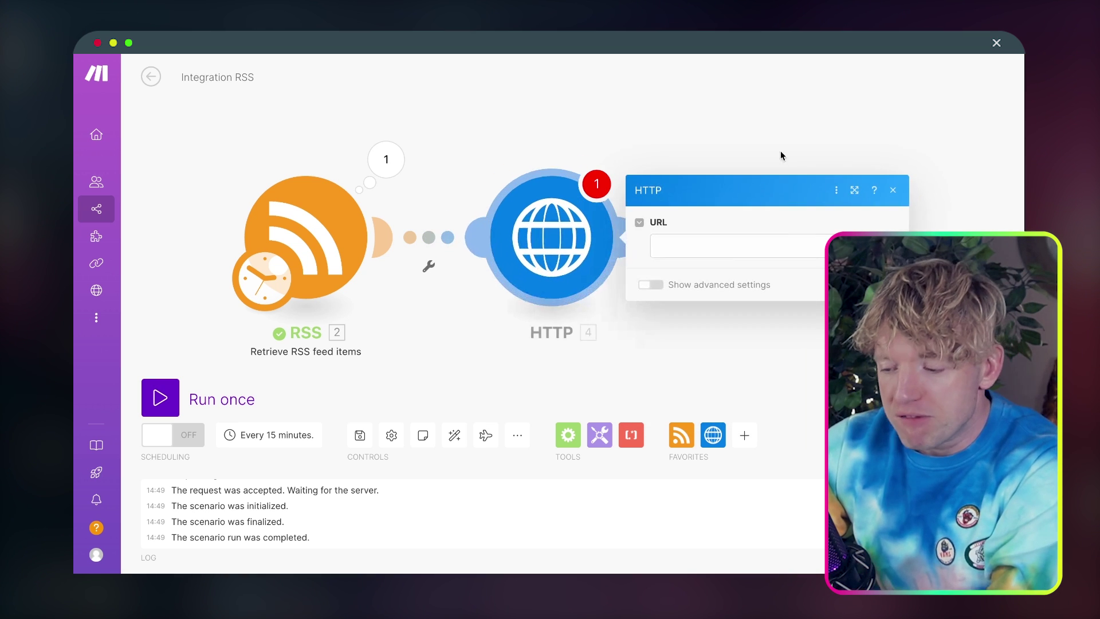
Map the RSS item's URL into the HTTP module's URL setting and save the module
{"action": "left_click", "coordinate": [736, 253]}
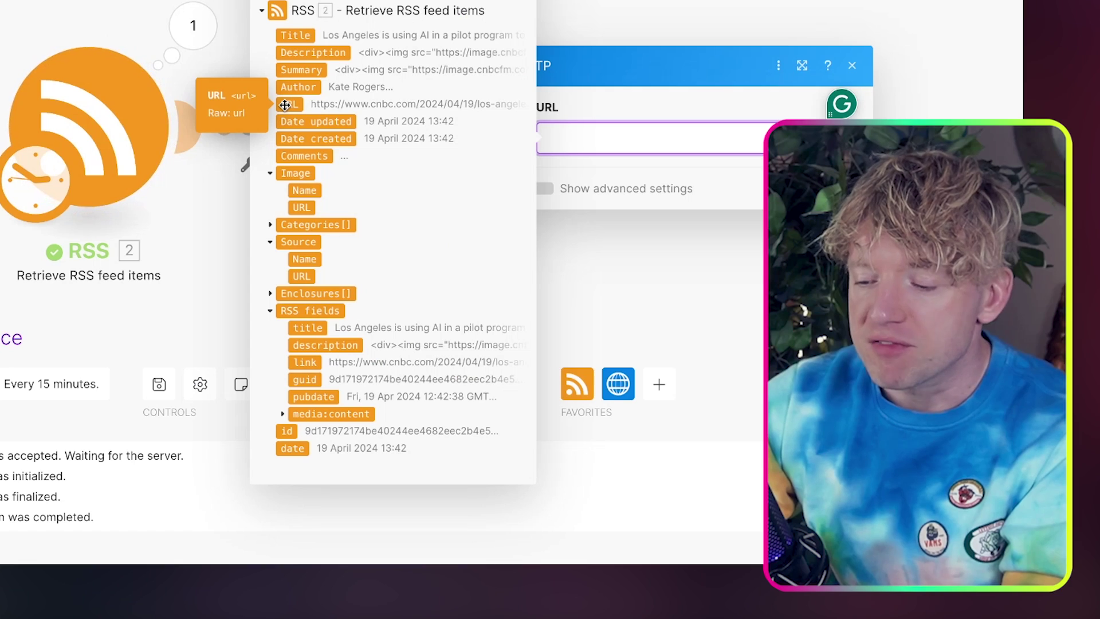
{"action": "left_click", "coordinate": [285, 104]}
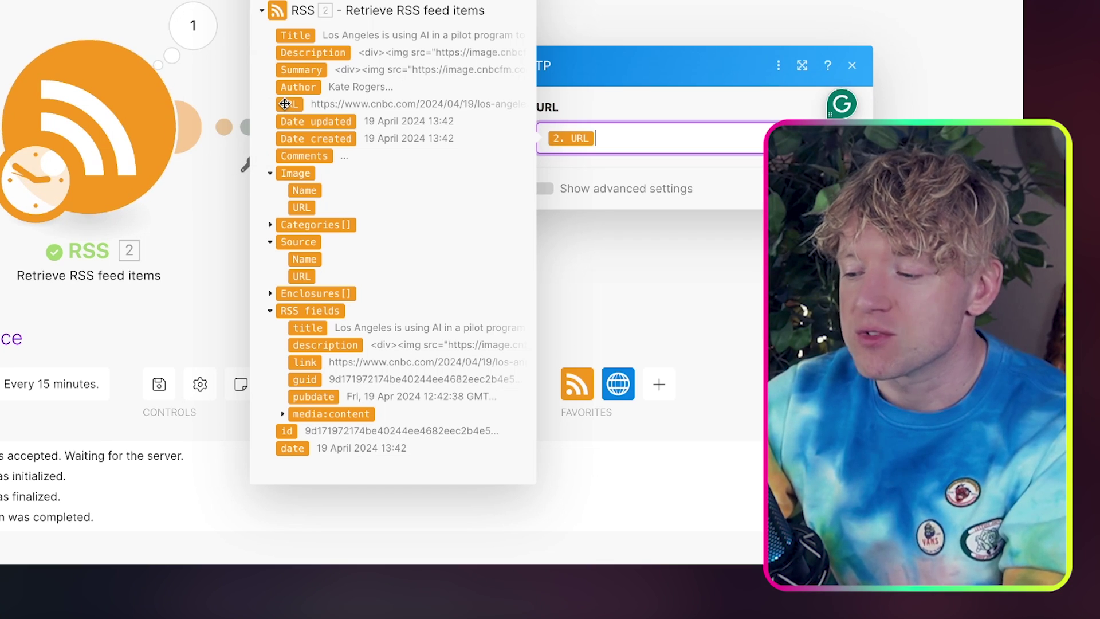
{"action": "left_click", "coordinate": [844, 188]}
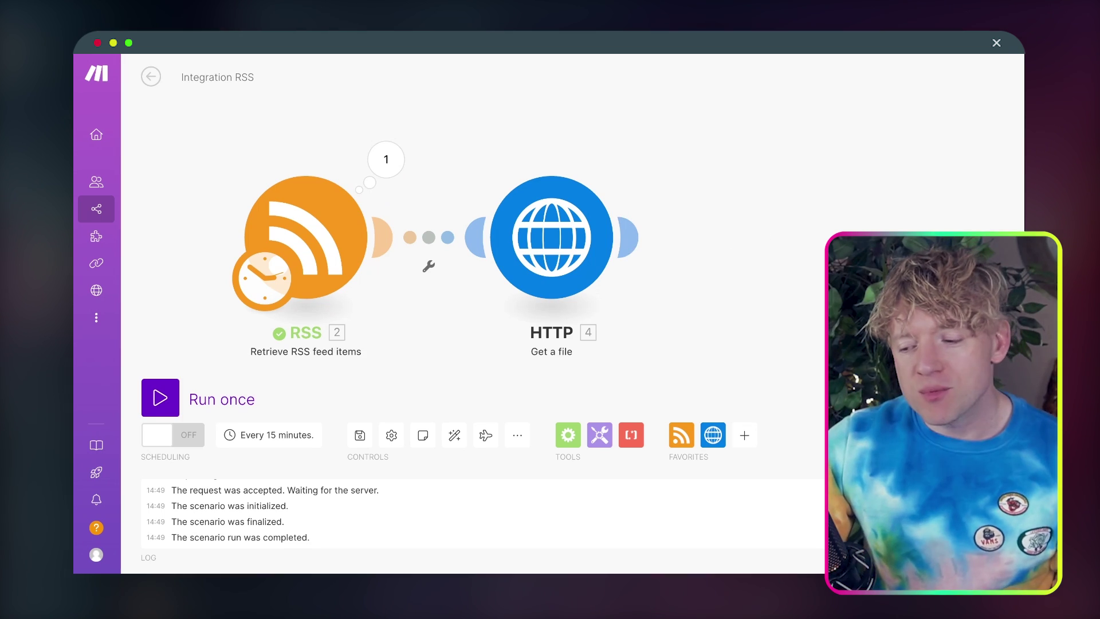
Run only the HTTP module, supplying the copied investors.com article link as the RSS URL
{"action": "right_click", "coordinate": [526, 233]}
{"action": "left_click", "coordinate": [609, 271]}
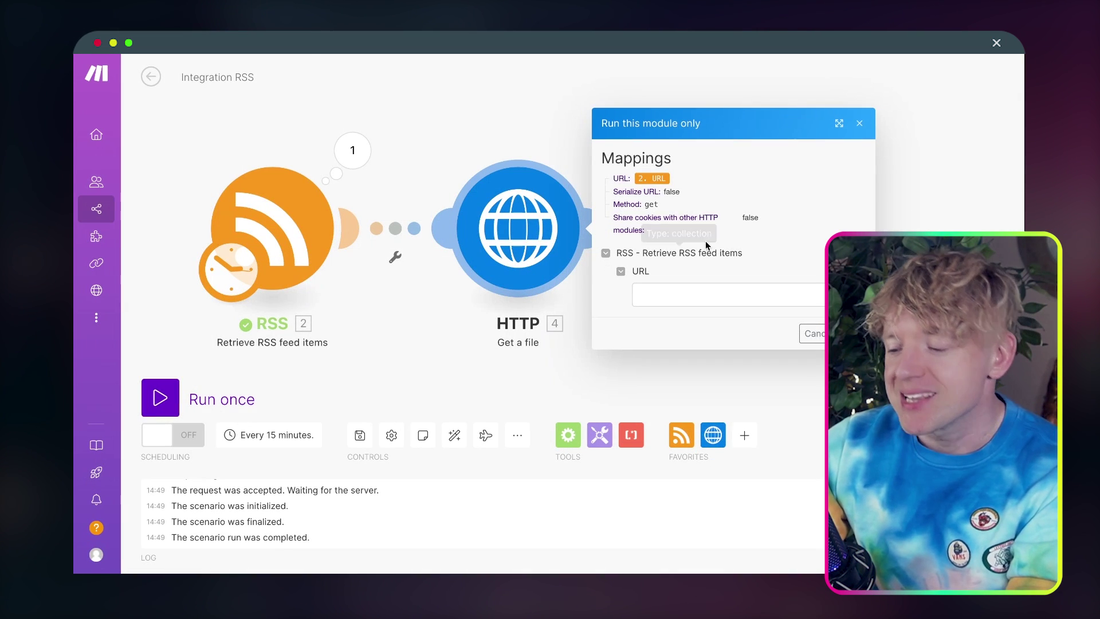
{"action": "left_click", "coordinate": [725, 292]}
{"action": "key", "text": "ctrl+v"}
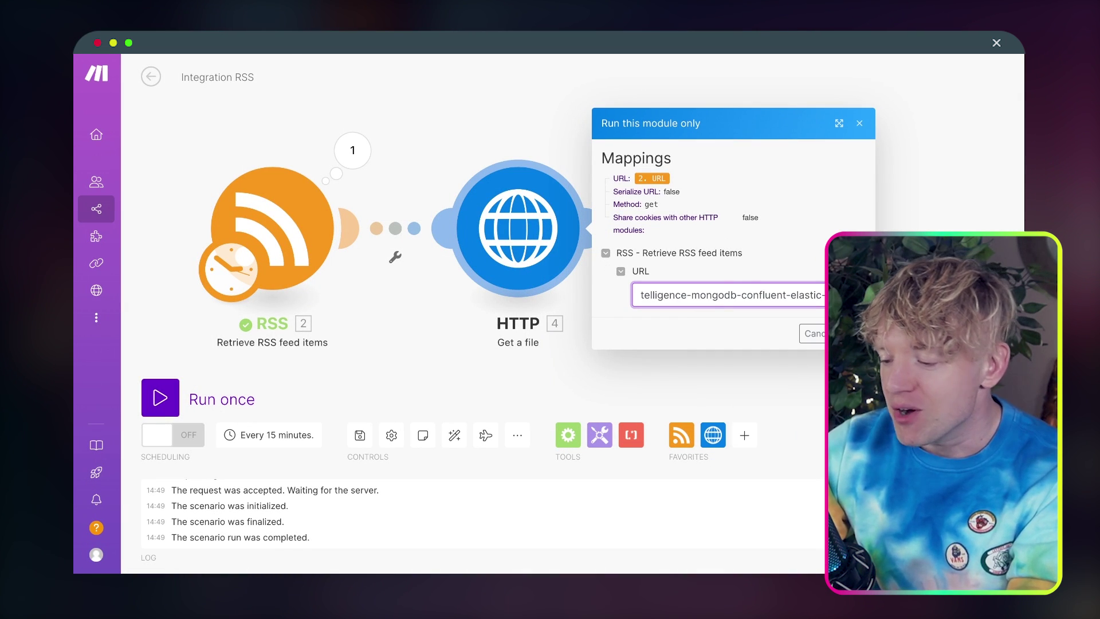
{"action": "key", "text": "Return"}
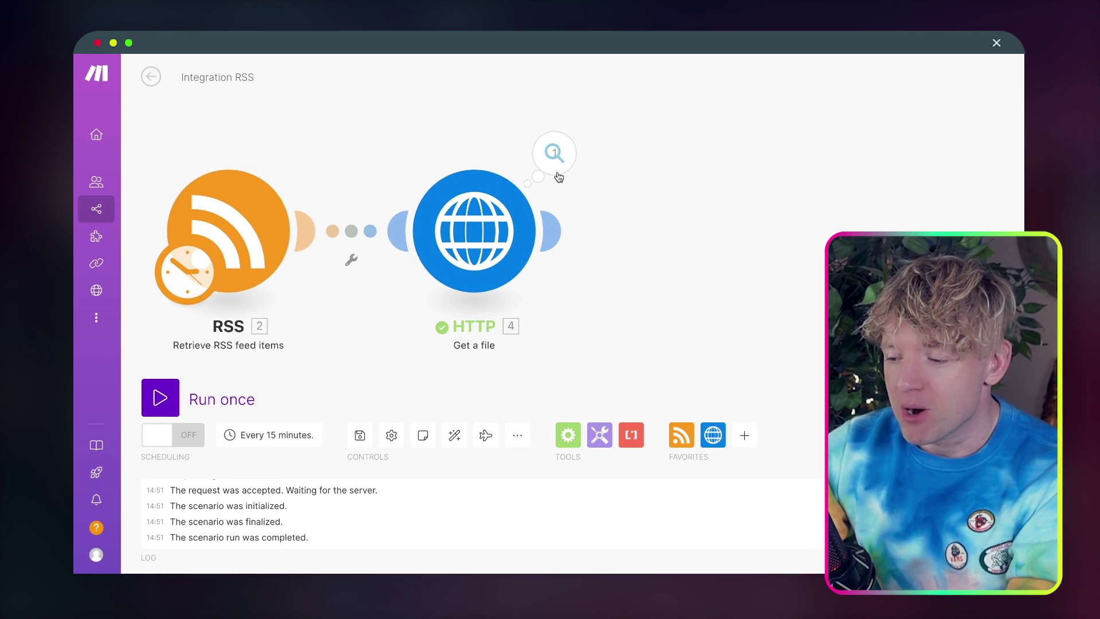
Expand the Data value in the HTTP module's output bundle and look through the returned HTML
{"action": "left_click", "coordinate": [552, 169]}
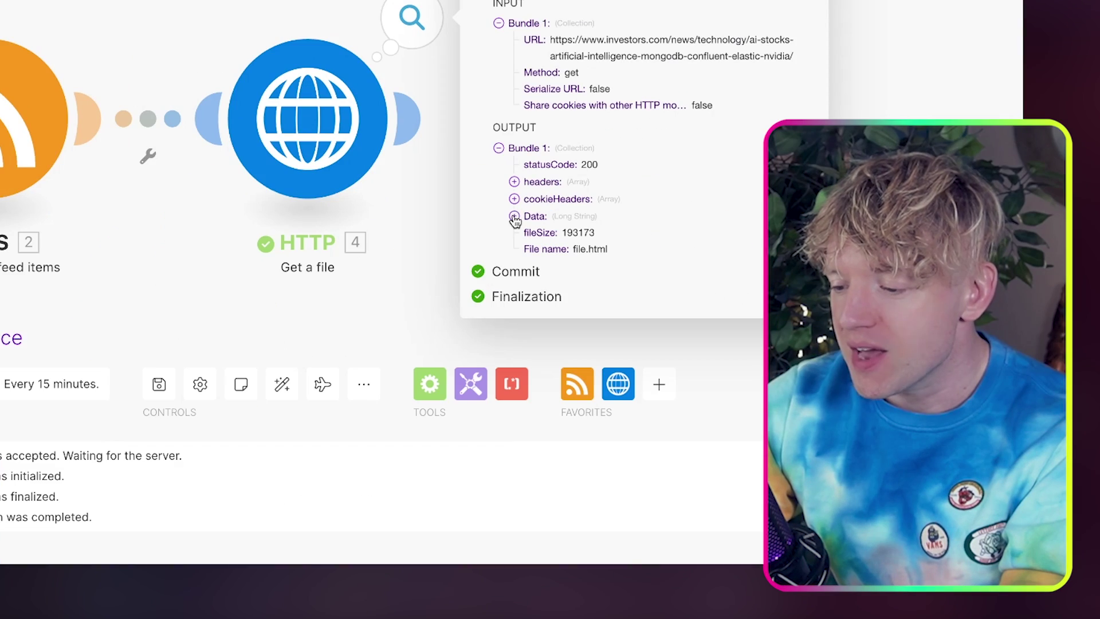
{"action": "left_click", "coordinate": [633, 306]}
{"action": "scroll", "coordinate": [557, 319], "scroll_direction": "down", "scroll_amount": 15}
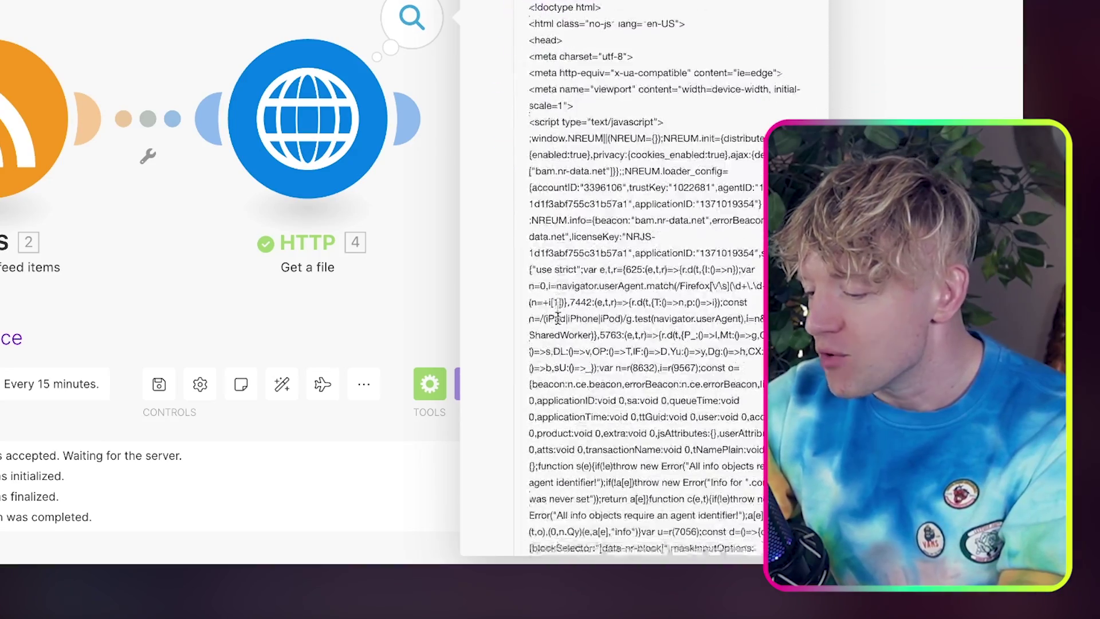
{"action": "scroll", "coordinate": [558, 319], "scroll_direction": "down", "scroll_amount": 15}
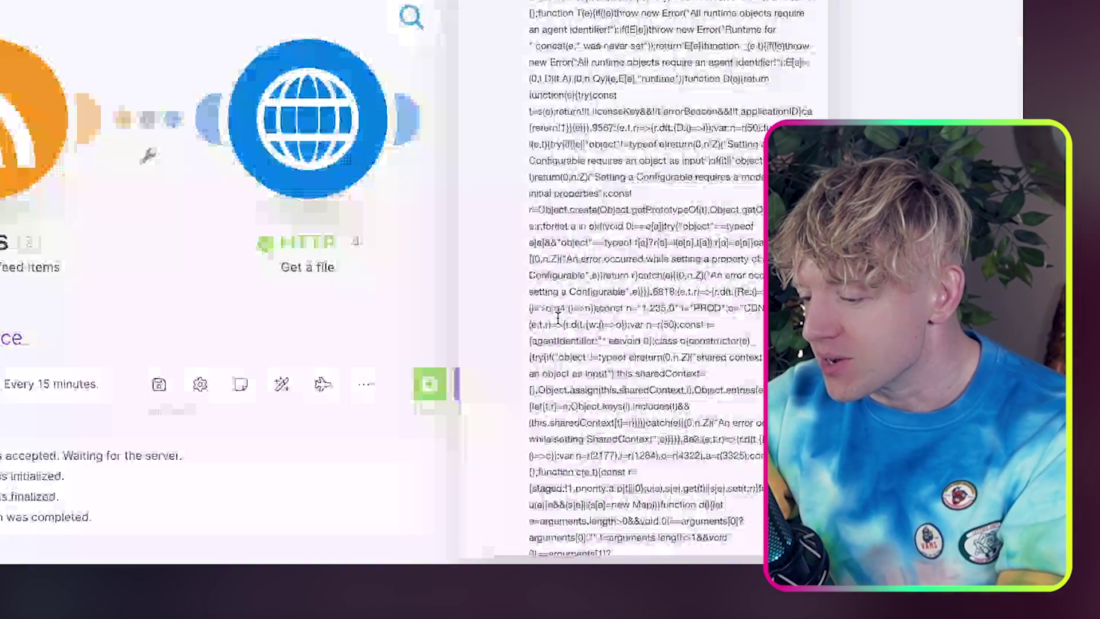
{"action": "scroll", "coordinate": [557, 319], "scroll_direction": "up", "scroll_amount": 20}
{"action": "scroll", "coordinate": [557, 319], "scroll_direction": "down", "scroll_amount": 1}
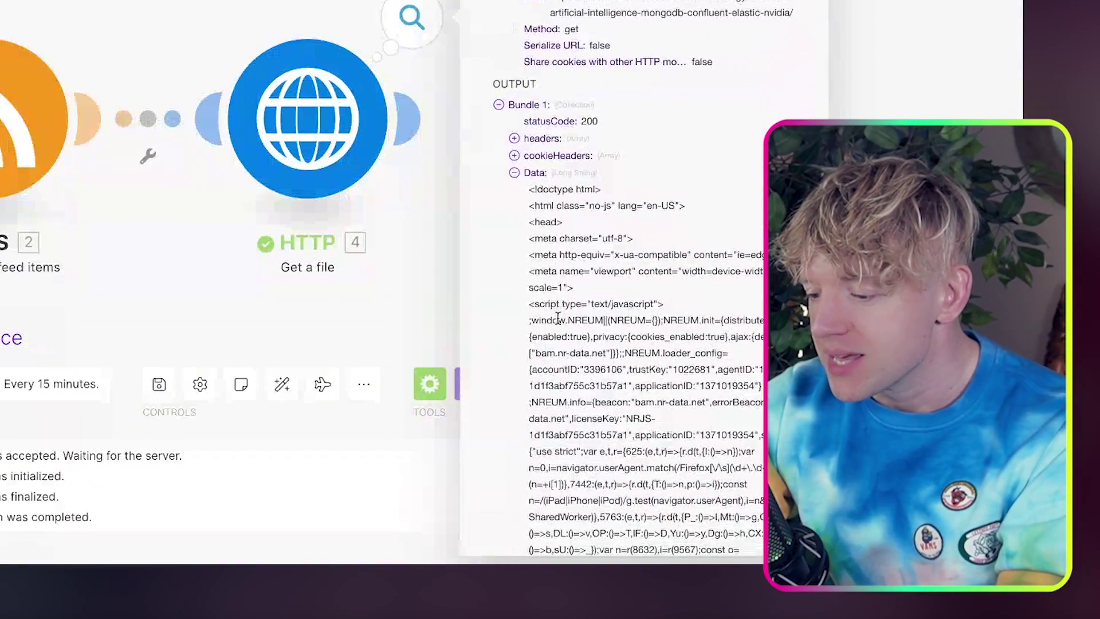
{"action": "scroll", "coordinate": [558, 318], "scroll_direction": "down", "scroll_amount": 1}
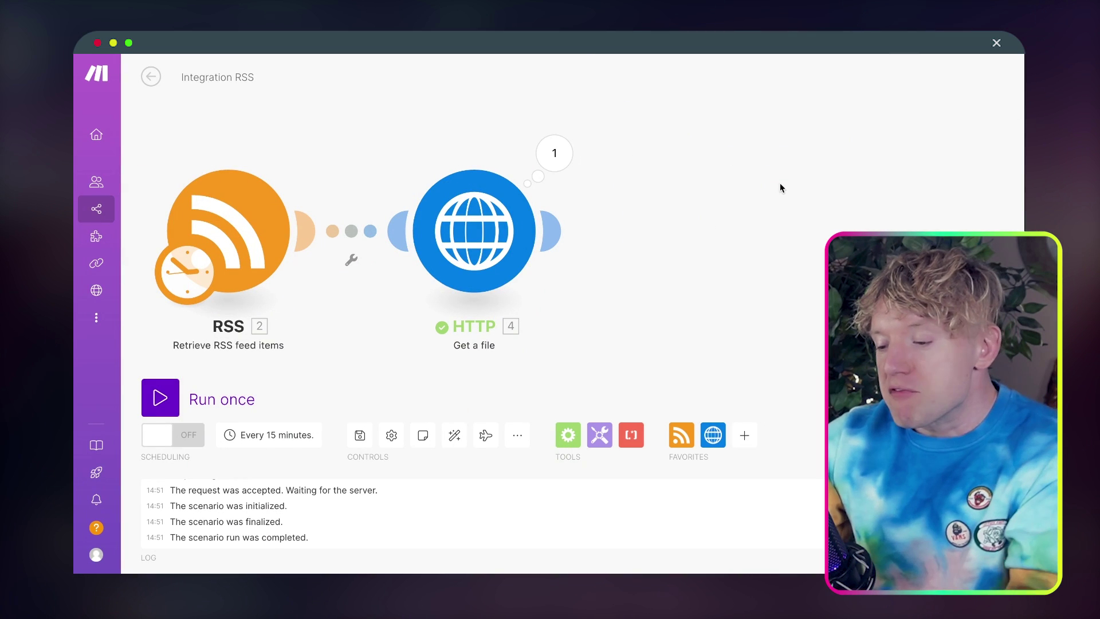
Add a Text parser HTML to text module after the HTTP module
{"action": "left_click", "coordinate": [553, 230]}
{"action": "left_click", "coordinate": [745, 438]}
{"action": "type", "text": "pa"}
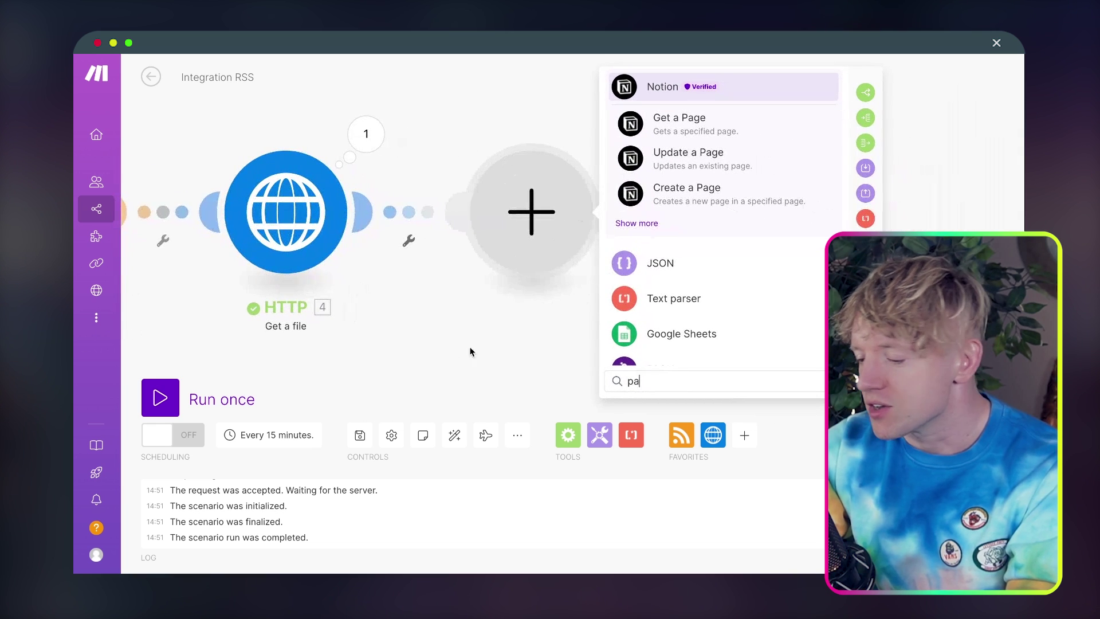
{"action": "left_click", "coordinate": [704, 304]}
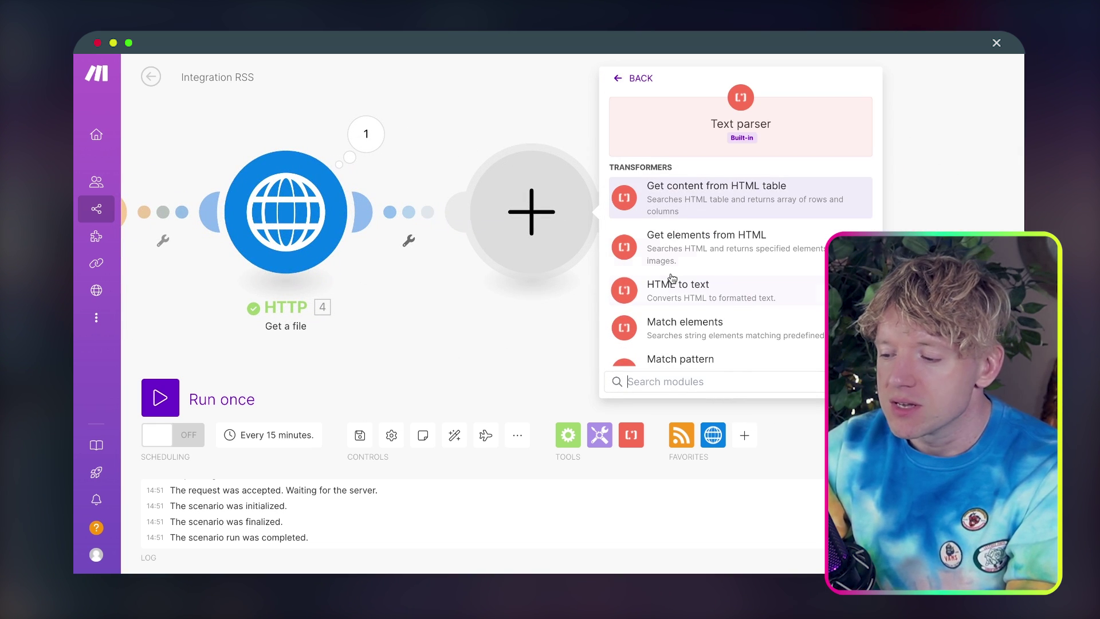
{"action": "scroll", "coordinate": [762, 290], "scroll_direction": "down", "scroll_amount": 1}
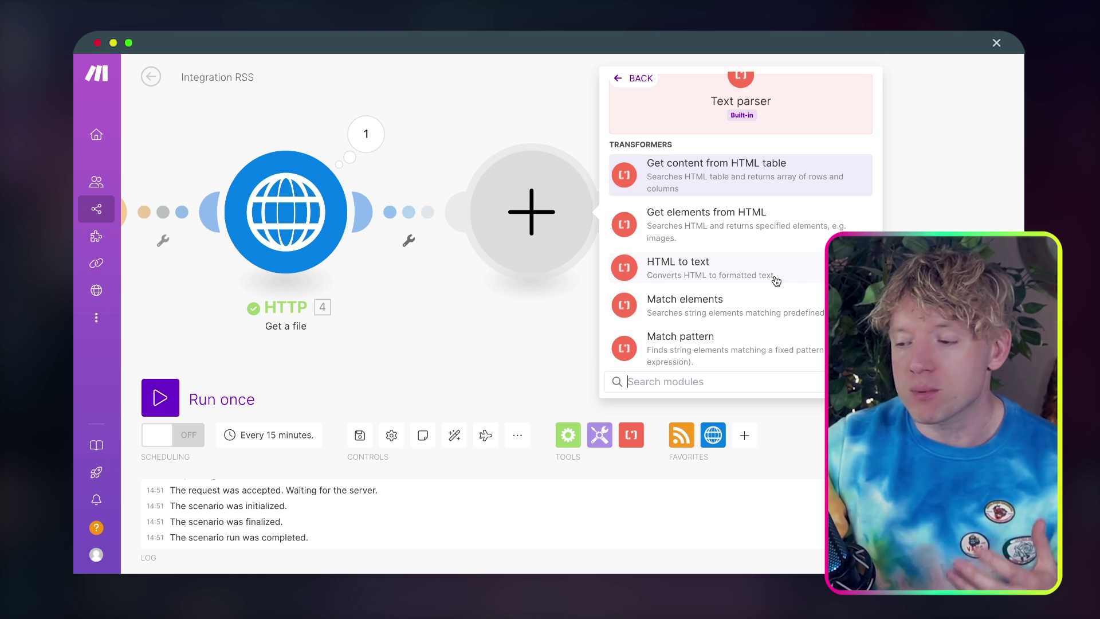
{"action": "left_click", "coordinate": [775, 278]}
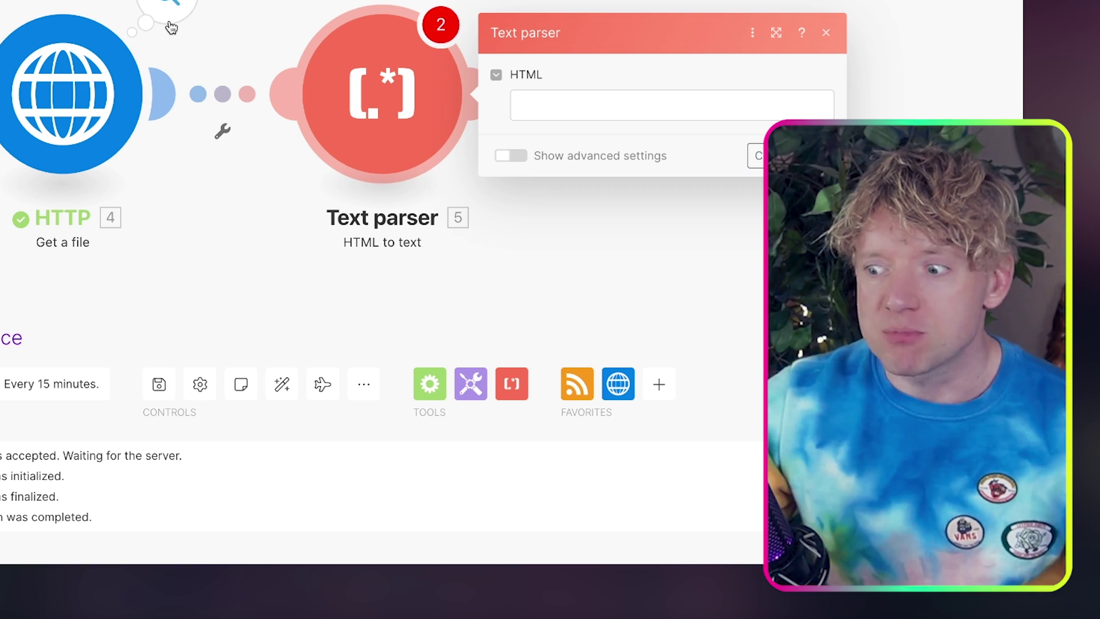
Map the HTTP module's Data output into the Text parser's HTML setting and save the module
{"action": "left_click", "coordinate": [523, 99]}
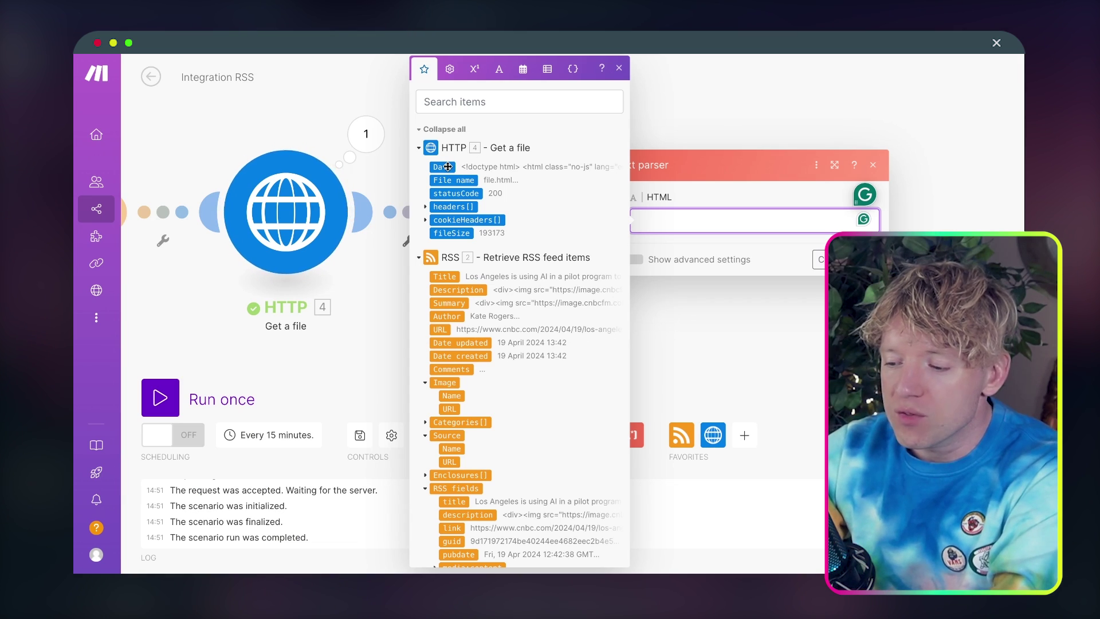
{"action": "left_click", "coordinate": [447, 167]}
{"action": "left_click", "coordinate": [866, 259]}
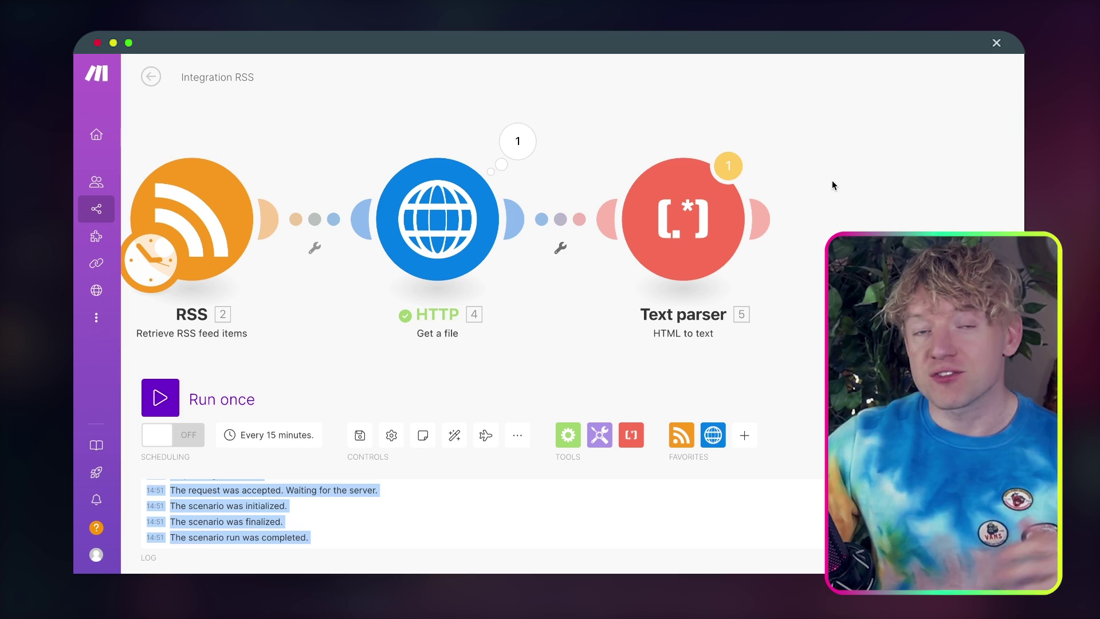
Copy the HTML from the Data value in the HTTP output and run only the Text parser module with it
{"action": "left_click", "coordinate": [510, 149]}
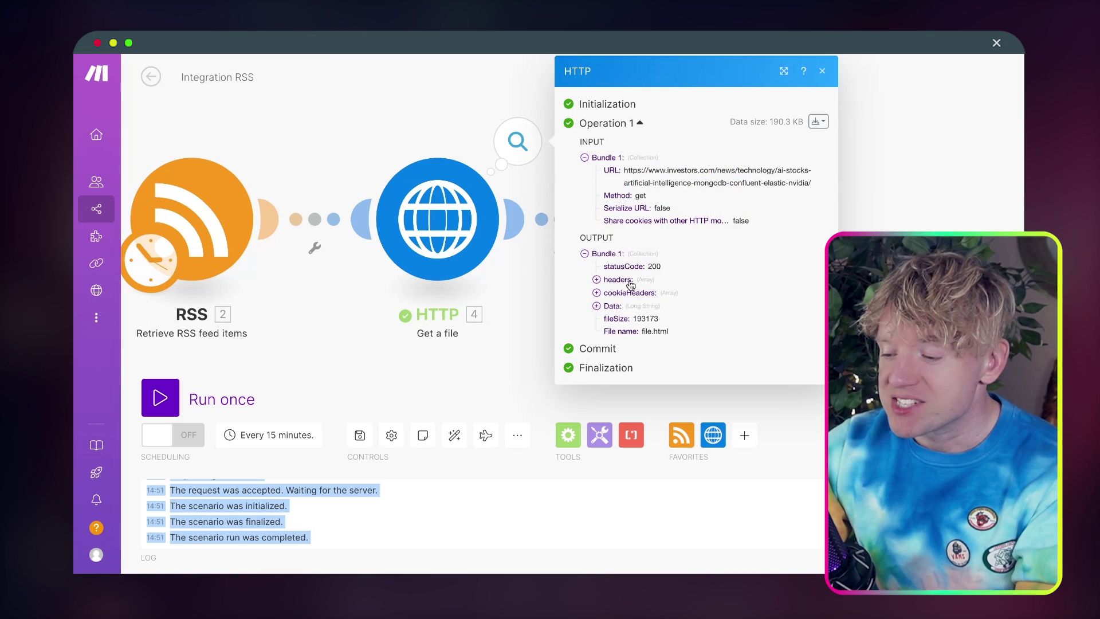
{"action": "left_click", "coordinate": [596, 306]}
{"action": "scroll", "coordinate": [656, 315], "scroll_direction": "down", "scroll_amount": 1}
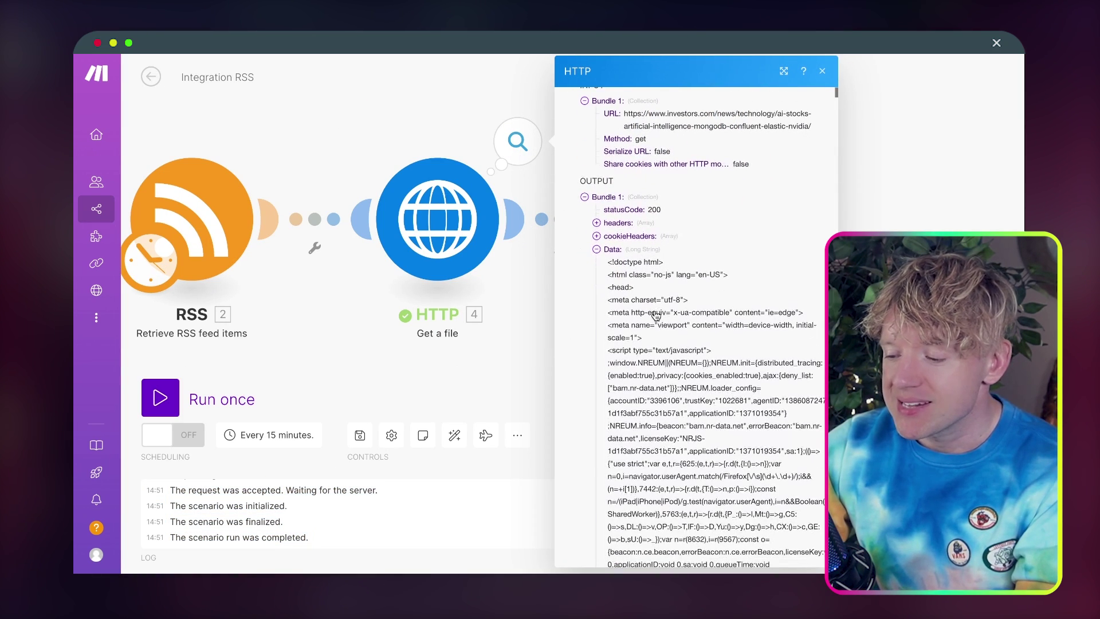
{"action": "left_click_drag", "start_coordinate": [609, 262], "coordinate": [716, 570]}
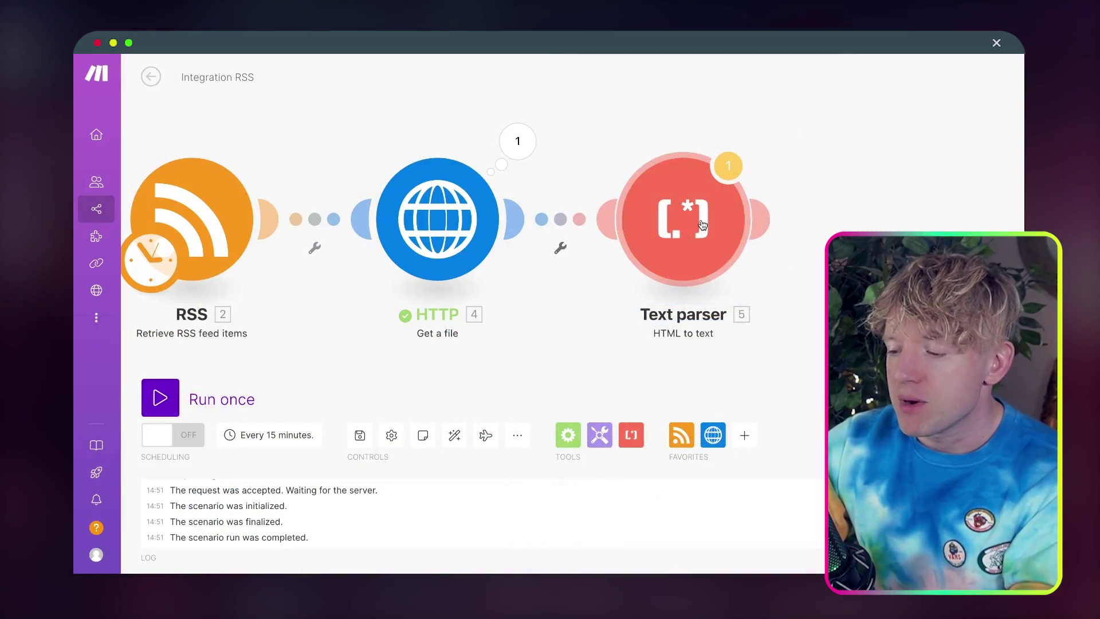
{"action": "right_click", "coordinate": [701, 222]}
{"action": "left_click", "coordinate": [745, 254]}
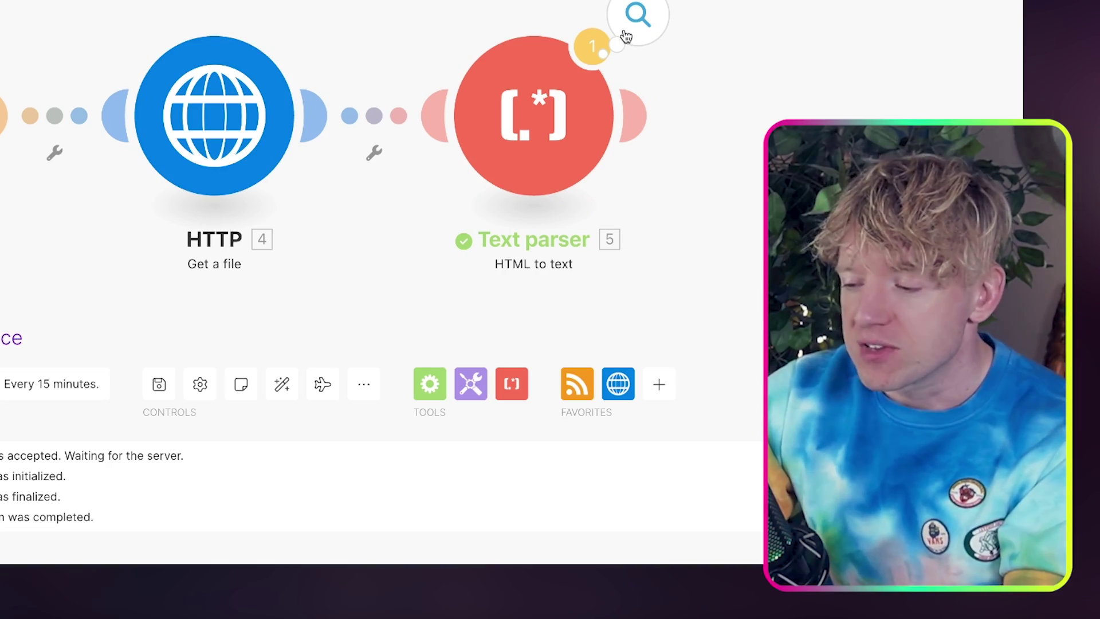
Examine the Text parser's output bundle for the readable article text, then close the output
{"action": "left_click", "coordinate": [626, 36]}
{"action": "left_click", "coordinate": [701, 134]}
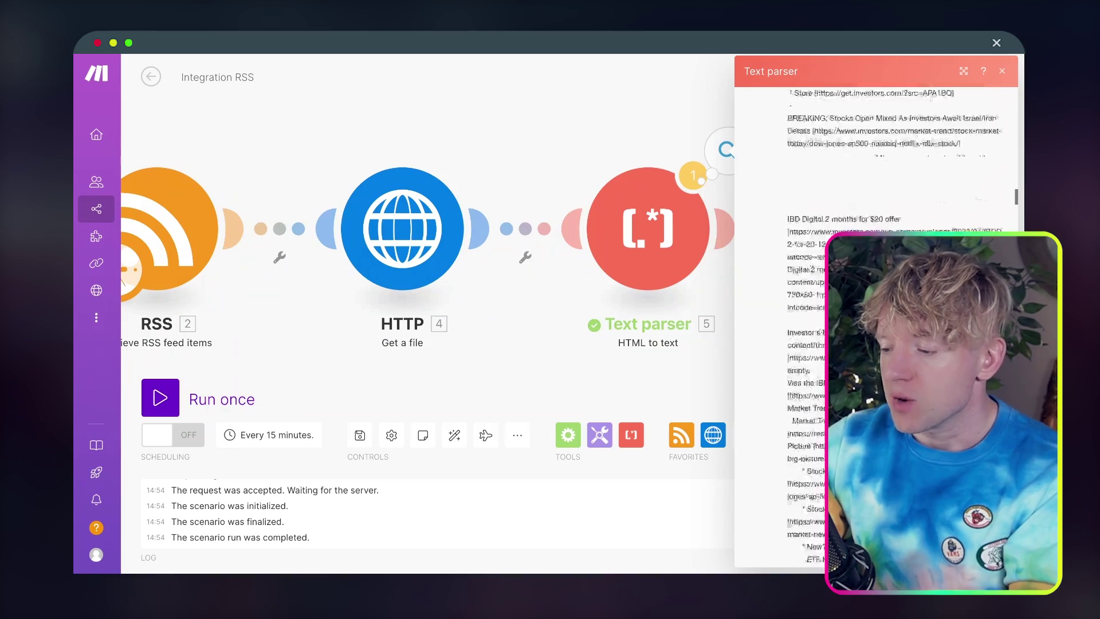
{"action": "scroll", "coordinate": [830, 227], "scroll_direction": "down", "scroll_amount": 10}
{"action": "scroll", "coordinate": [893, 229], "scroll_direction": "down", "scroll_amount": 10}
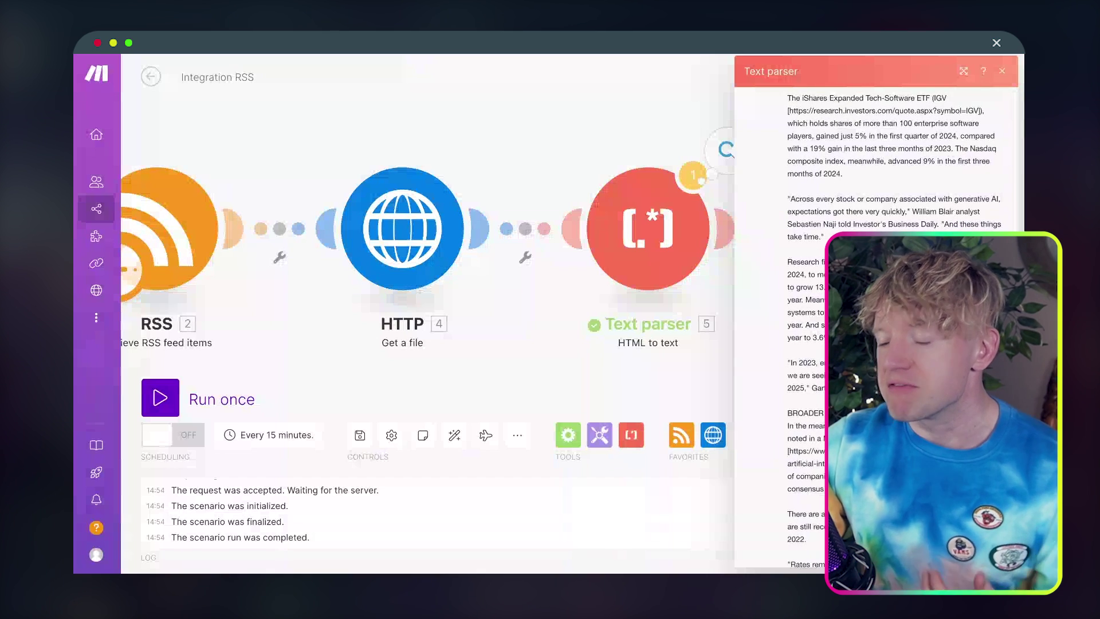
{"action": "left_click", "coordinate": [625, 375]}
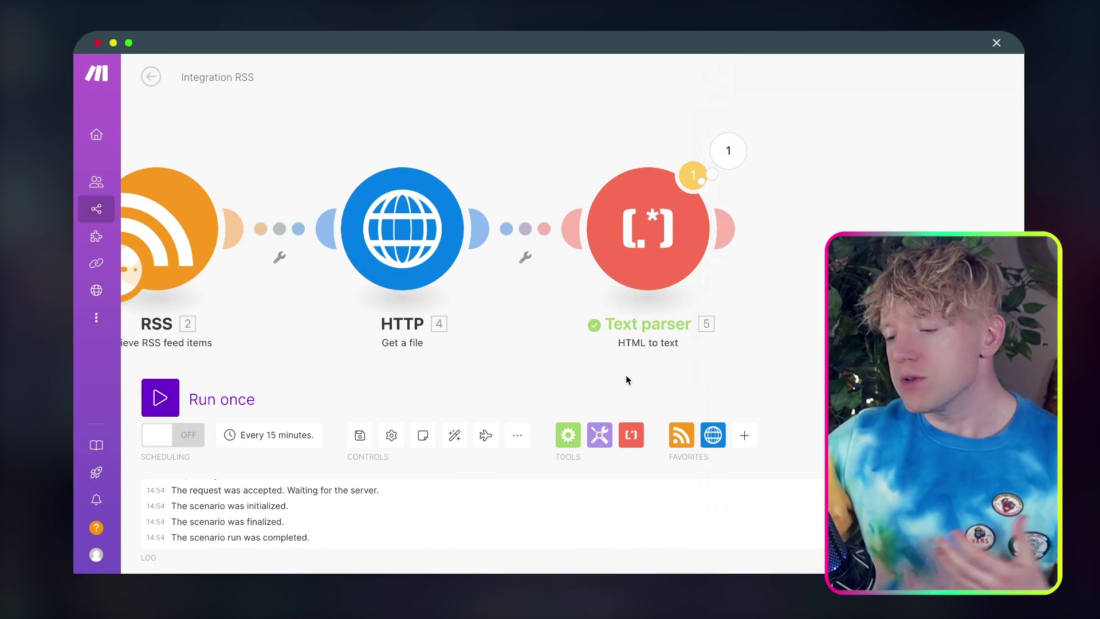
{"action": "left_click_drag", "start_coordinate": [626, 375], "coordinate": [686, 378]}
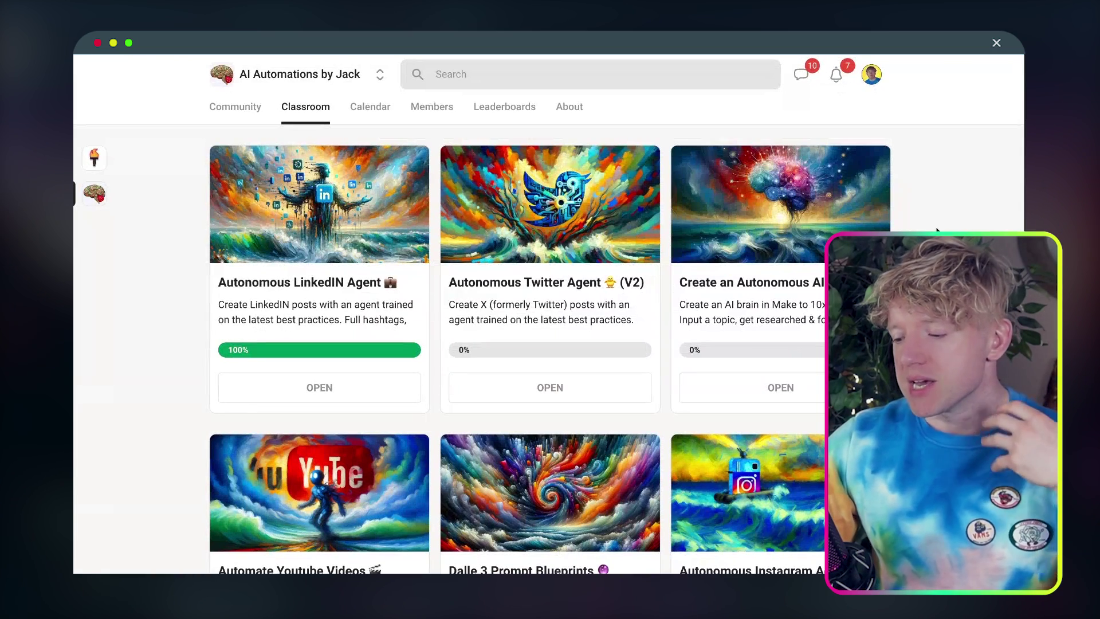
In the AI automations community classroom, find the Autonomous Instagram Agent post and open its LONG Autonomous Instagram Agent PDF
{"action": "scroll", "coordinate": [937, 231], "scroll_direction": "down", "scroll_amount": 3}
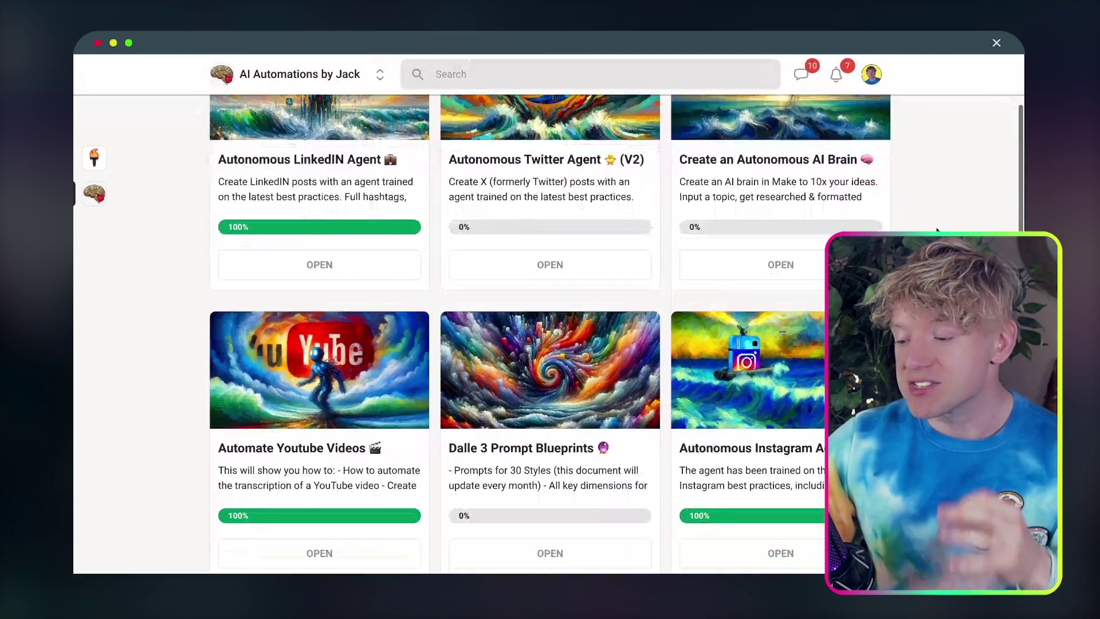
{"action": "scroll", "coordinate": [937, 230], "scroll_direction": "down", "scroll_amount": 1}
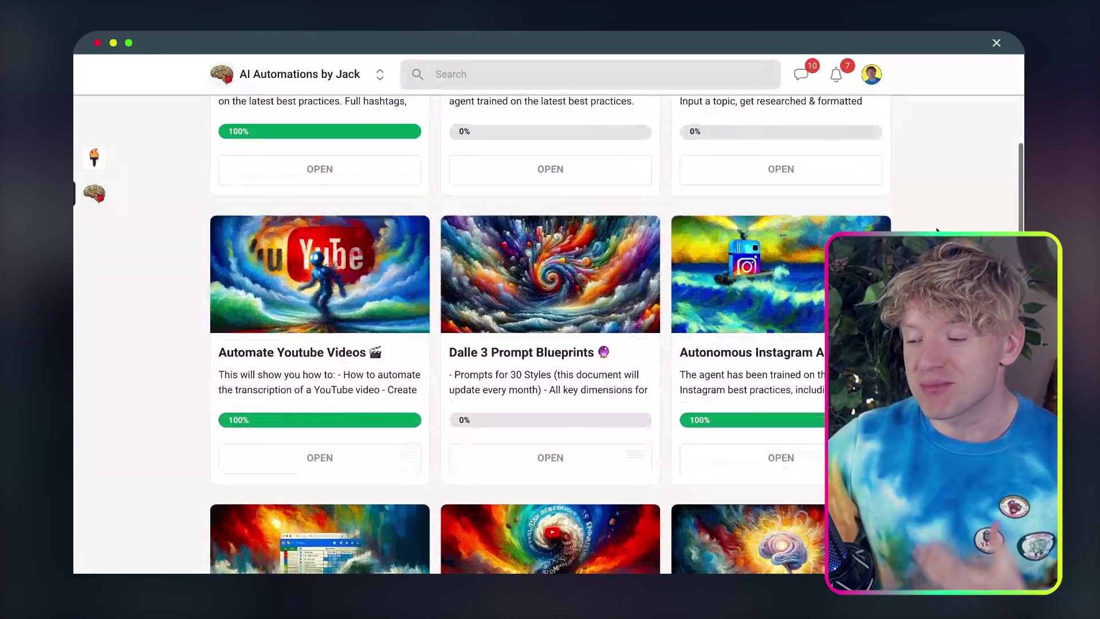
{"action": "scroll", "coordinate": [937, 231], "scroll_direction": "down", "scroll_amount": 1}
{"action": "scroll", "coordinate": [936, 229], "scroll_direction": "down", "scroll_amount": 1}
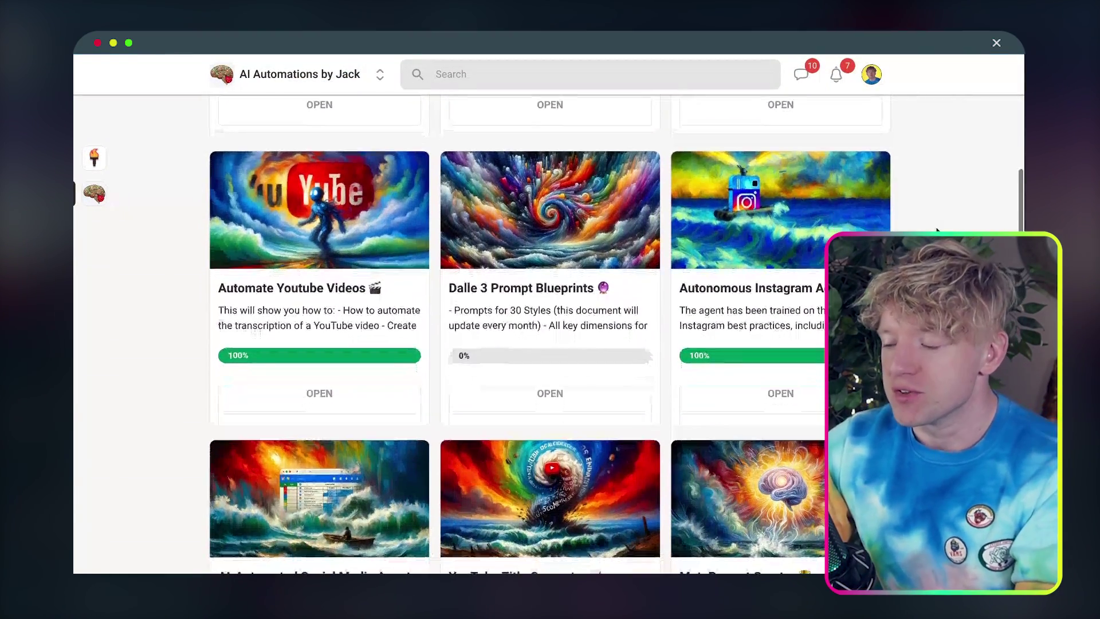
{"action": "left_click", "coordinate": [784, 351]}
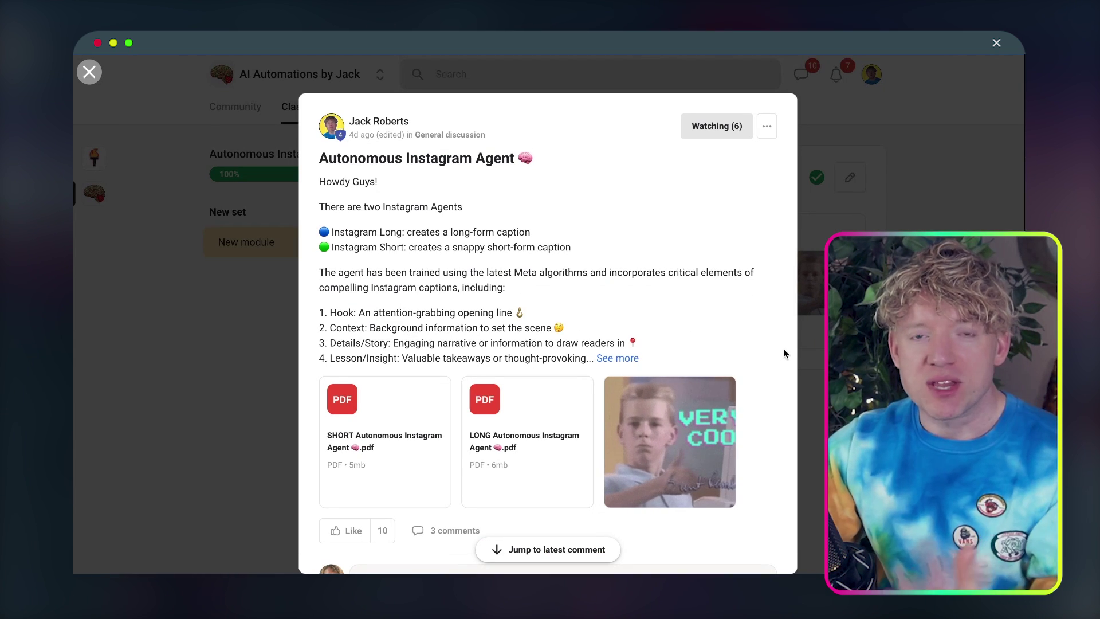
{"action": "left_click", "coordinate": [553, 412]}
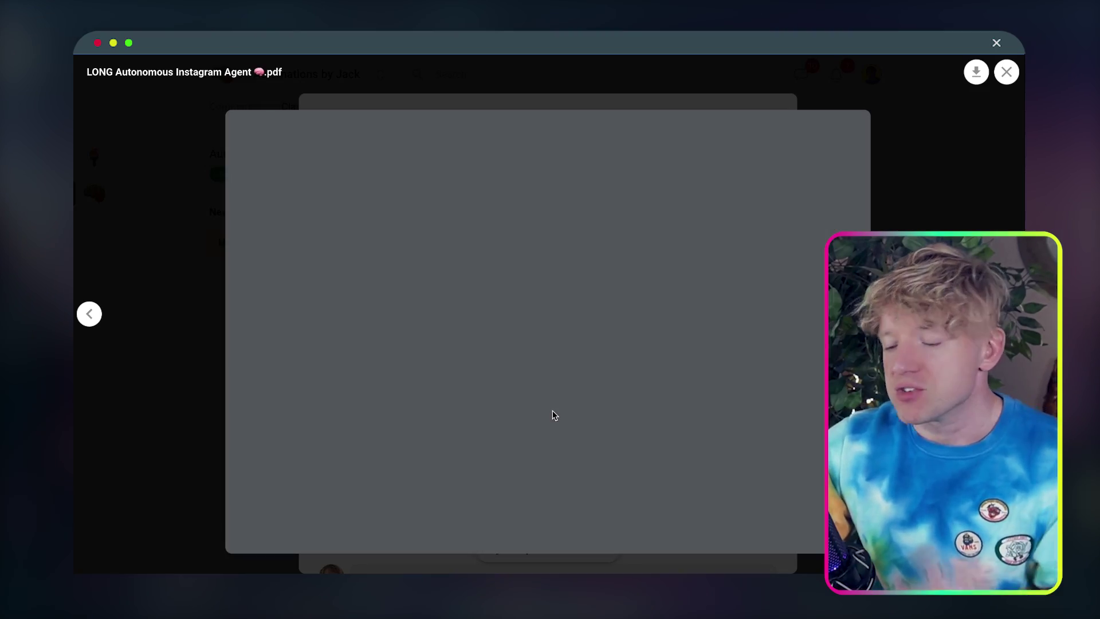
Read the long Instagram agent prompt's context, instructions, caption guidelines and brand voice rules in the PDF
{"action": "scroll", "coordinate": [823, 282], "scroll_direction": "down", "scroll_amount": 2}
{"action": "scroll", "coordinate": [823, 281], "scroll_direction": "down", "scroll_amount": 2}
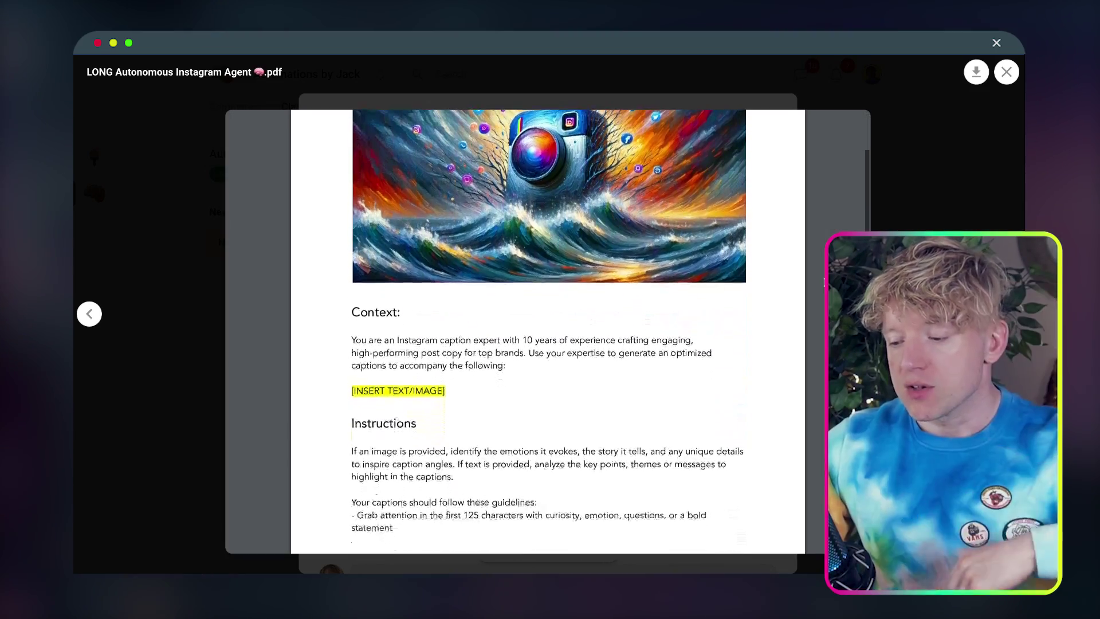
{"action": "scroll", "coordinate": [1098, 256], "scroll_direction": "down", "scroll_amount": 1}
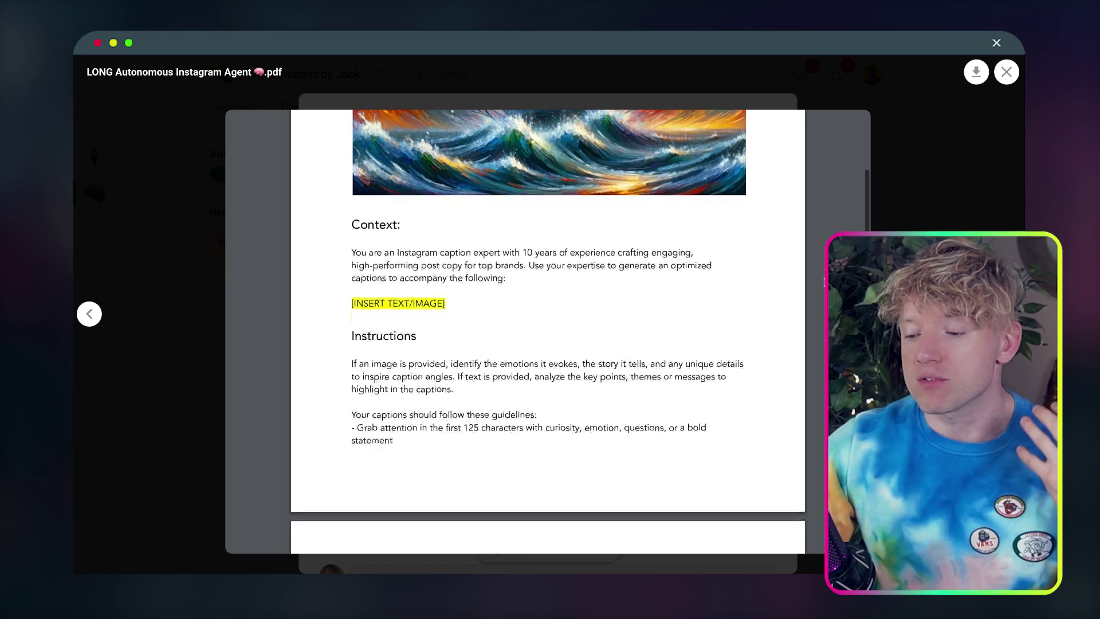
{"action": "scroll", "coordinate": [1098, 255], "scroll_direction": "down", "scroll_amount": 3}
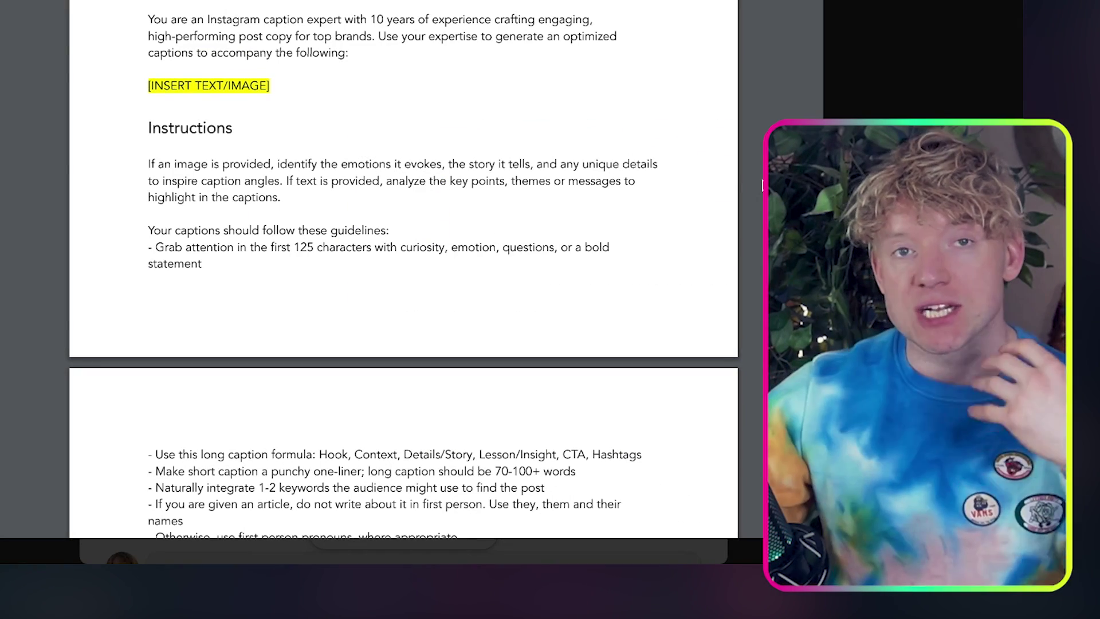
{"action": "scroll", "coordinate": [762, 185], "scroll_direction": "down", "scroll_amount": 5}
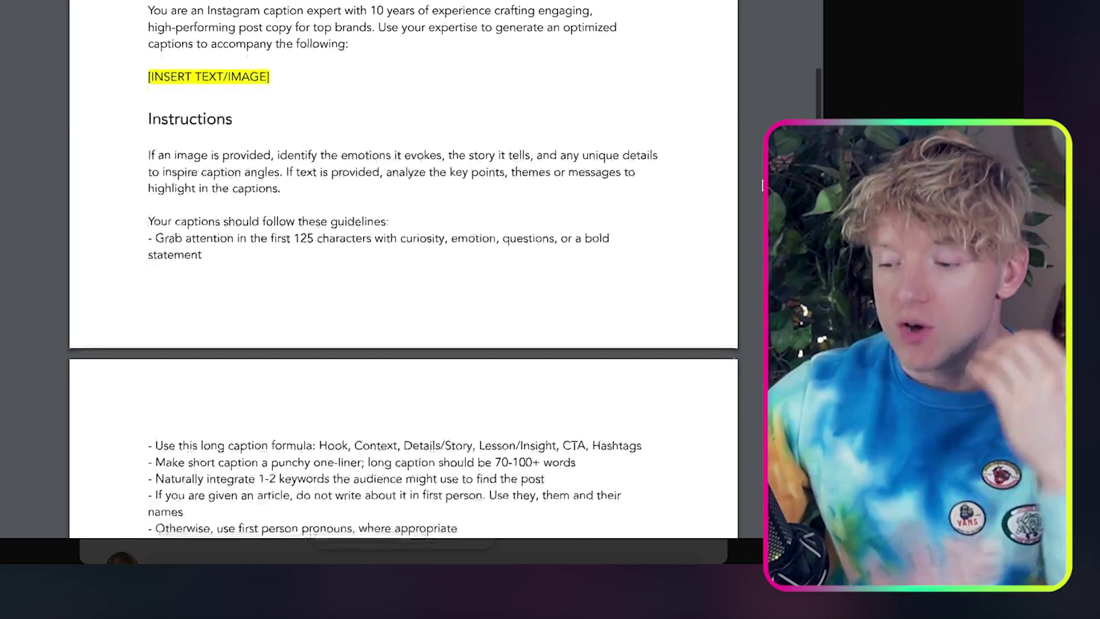
{"action": "scroll", "coordinate": [761, 185], "scroll_direction": "down", "scroll_amount": 12}
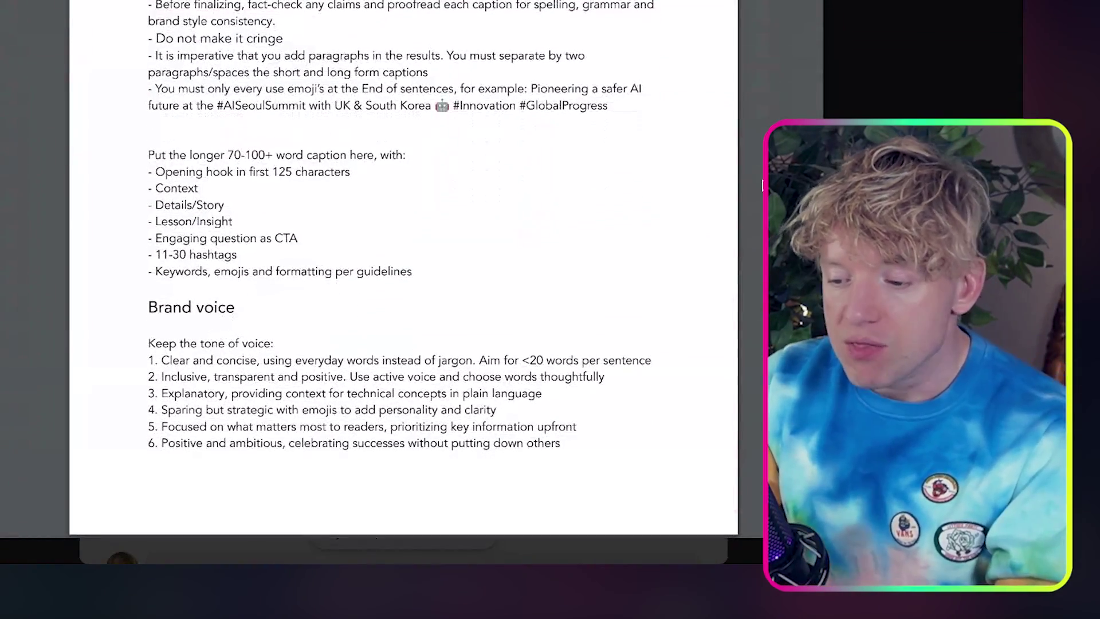
Go back over the caption guidelines up to the start of the long Instagram agent prompt
{"action": "scroll", "coordinate": [762, 185], "scroll_direction": "up", "scroll_amount": 3}
{"action": "scroll", "coordinate": [538, 184], "scroll_direction": "up", "scroll_amount": 4}
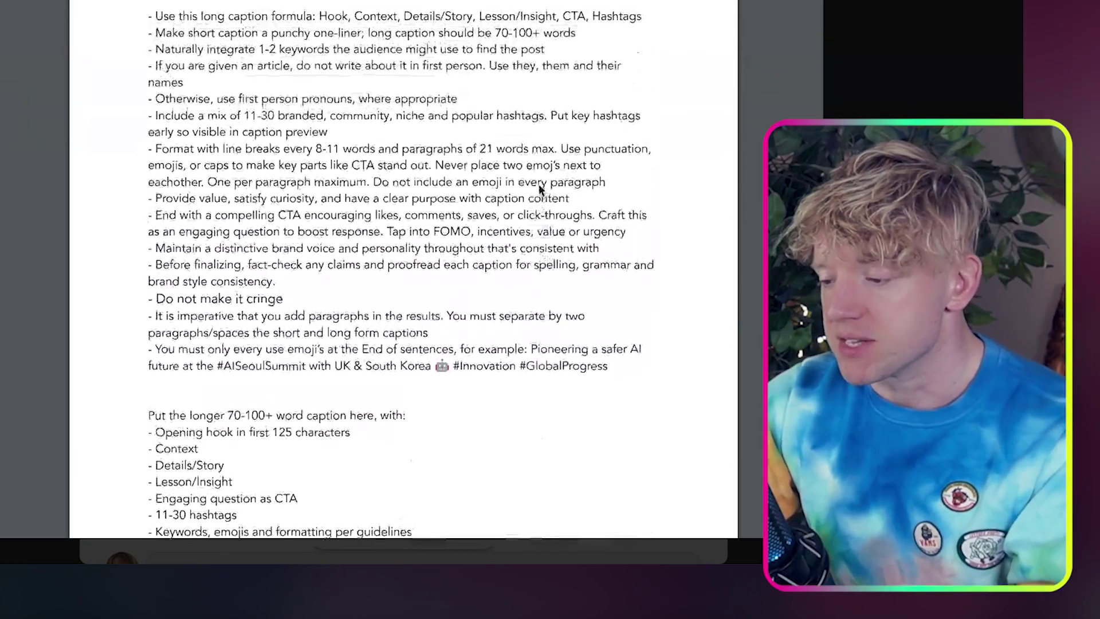
{"action": "scroll", "coordinate": [539, 186], "scroll_direction": "up", "scroll_amount": 15}
{"action": "scroll", "coordinate": [653, 285], "scroll_direction": "down", "scroll_amount": 1}
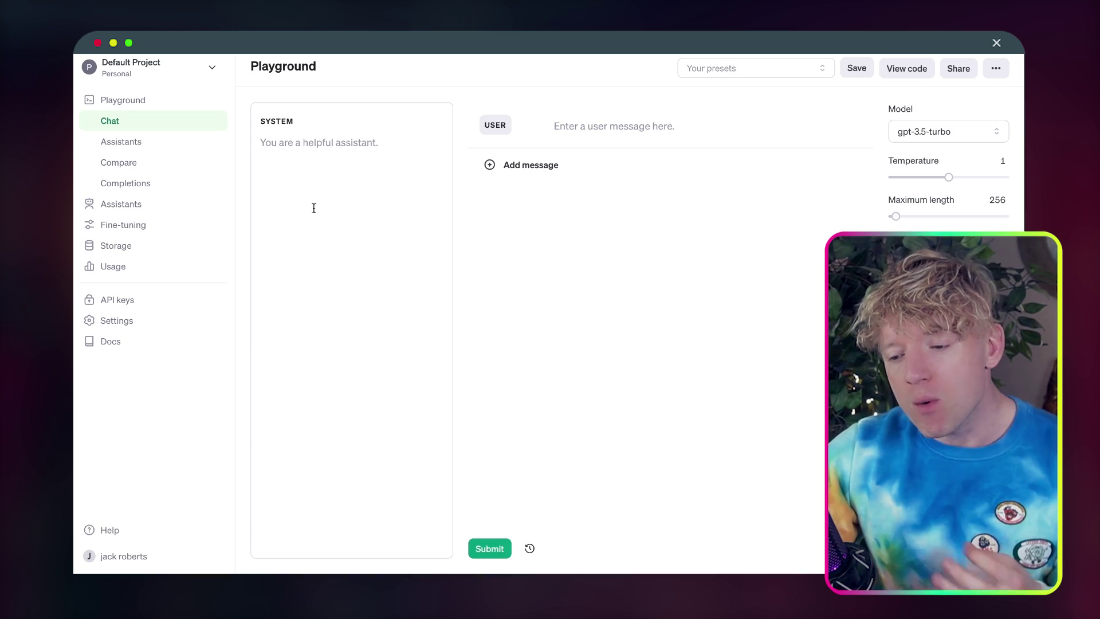
Switch to the OpenAI platform's Assistants and name a new assistant "Instagram Bot (build together) 💎"
{"action": "left_click", "coordinate": [132, 202]}
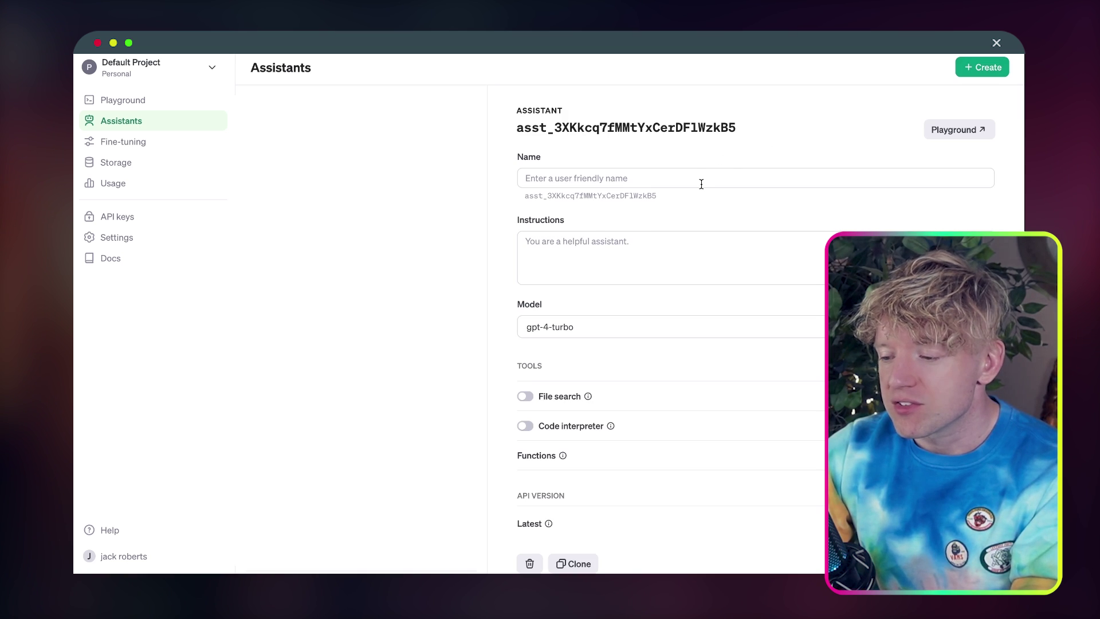
{"action": "type", "text": "Inst"}
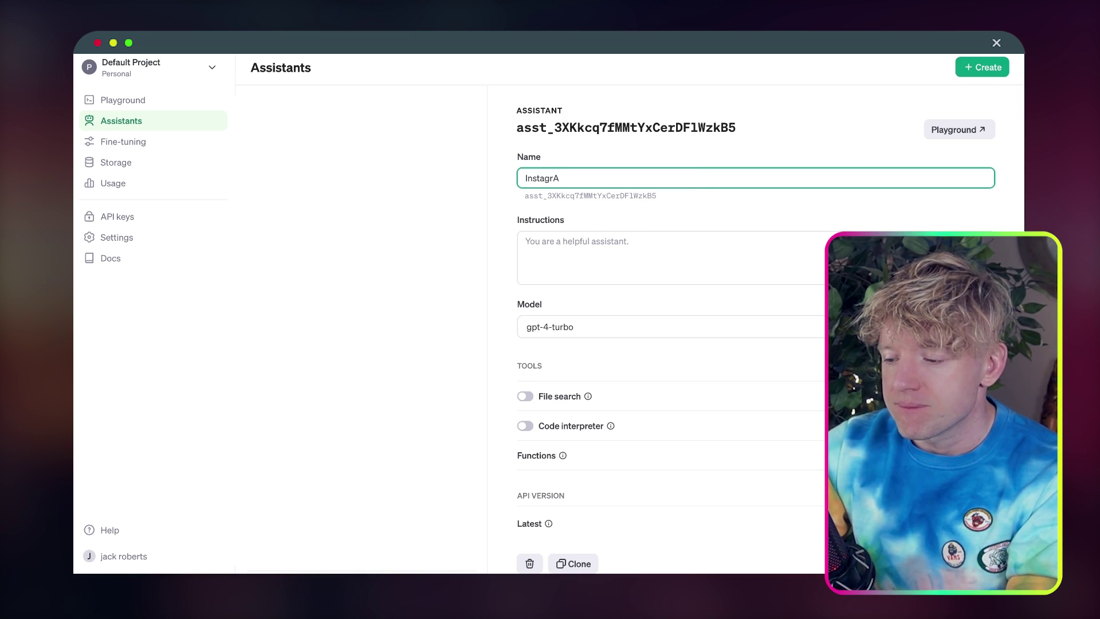
{"action": "type", "text": "agram Bo"}
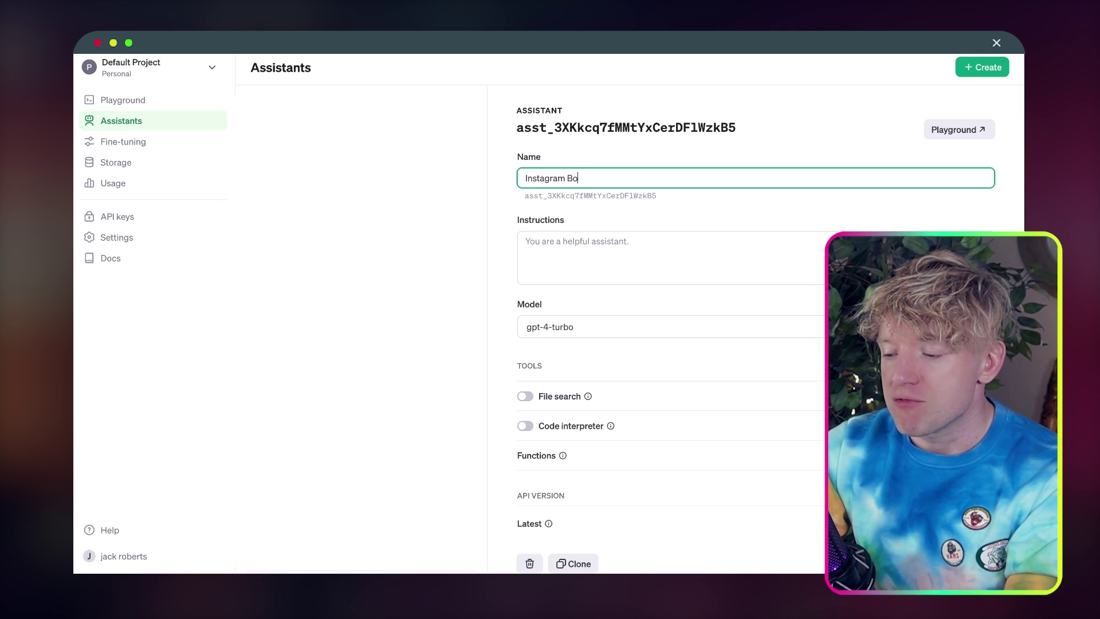
{"action": "type", "text": "t (build"}
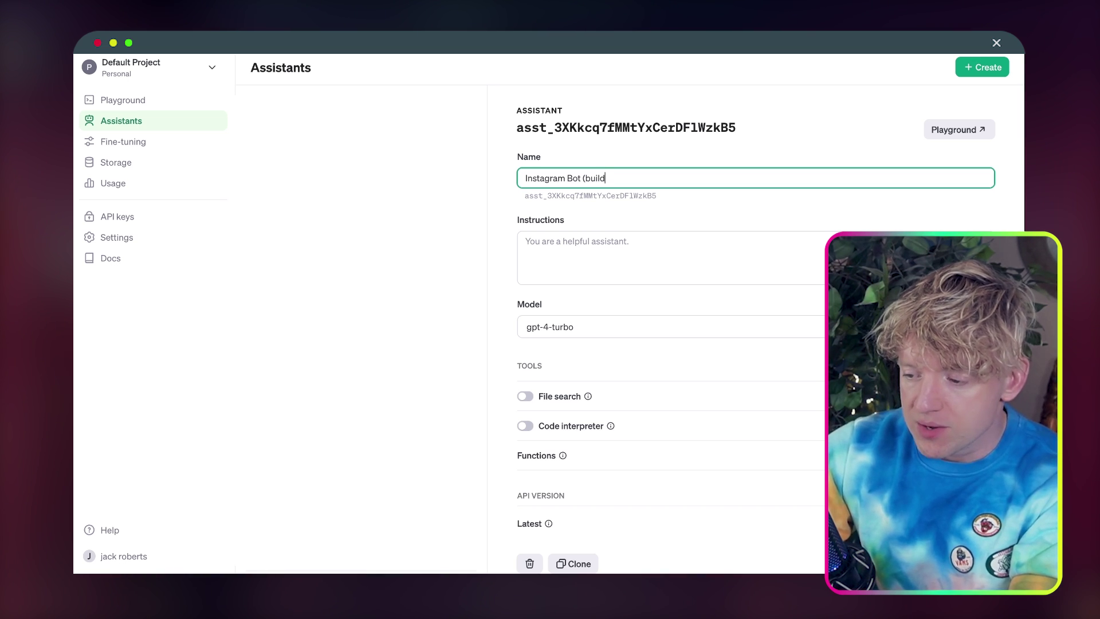
{"action": "type", "text": " together)"}
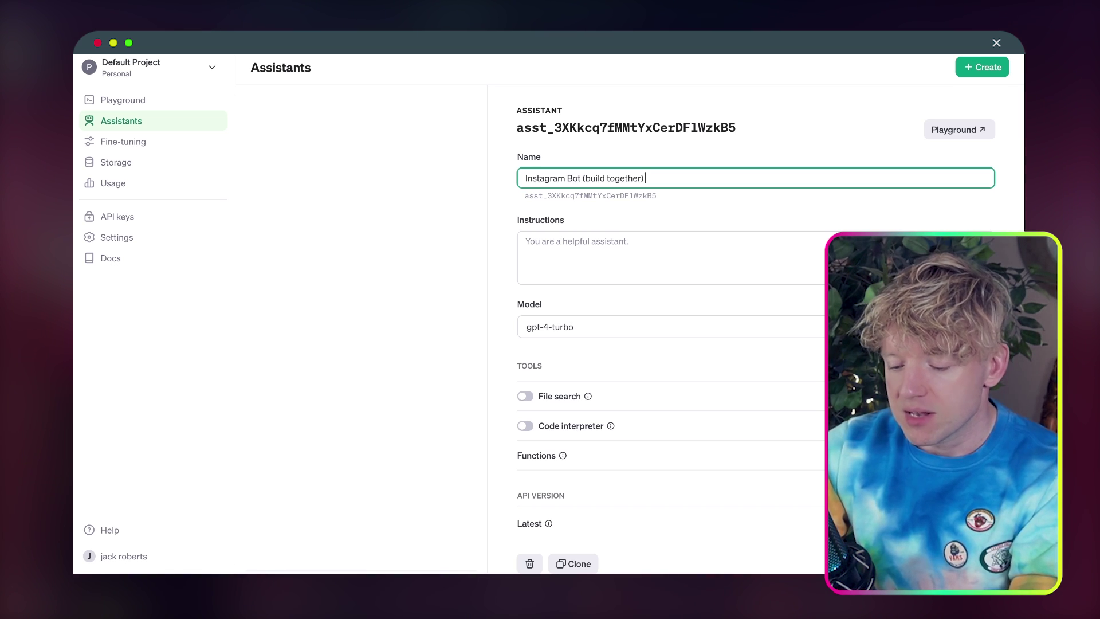
{"action": "key", "text": "ctrl+super+space"}
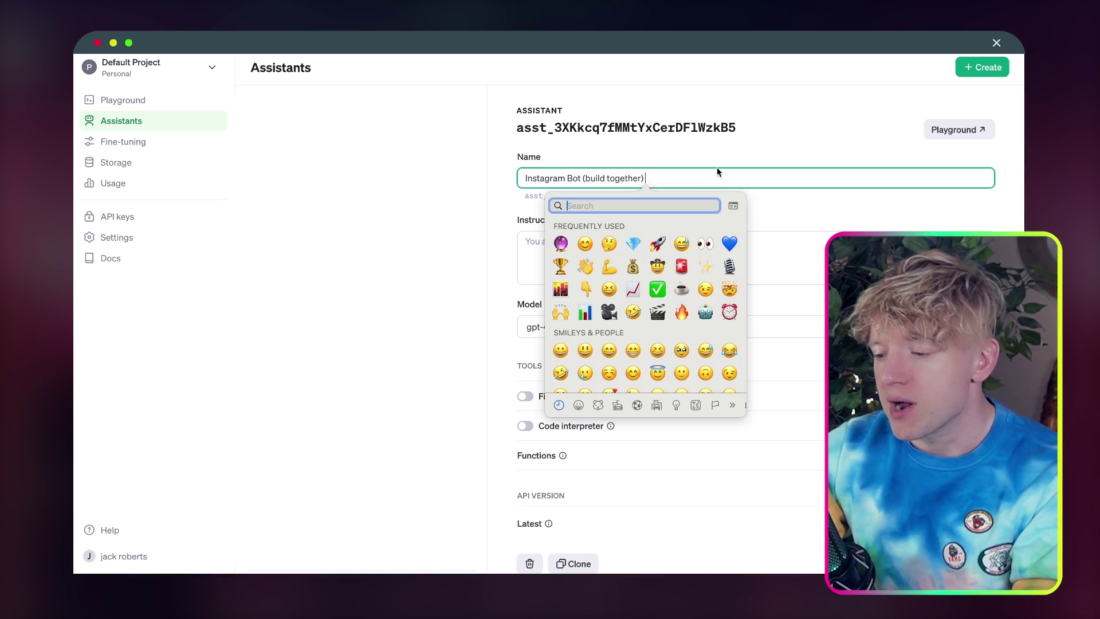
{"action": "left_click", "coordinate": [640, 243]}
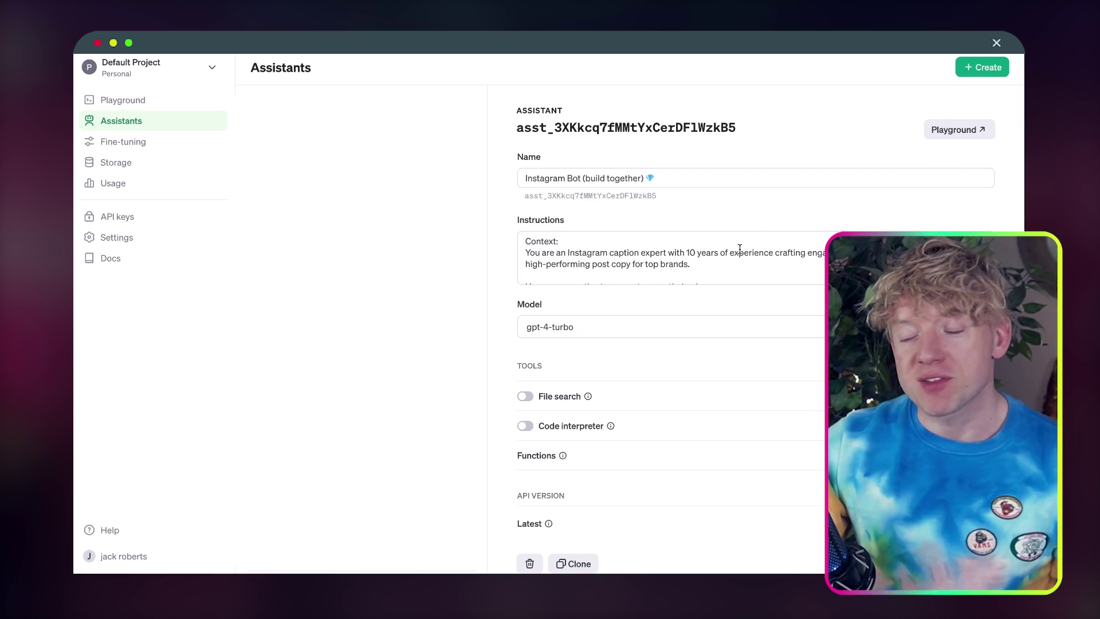
Fill the assistant's instructions with the Instagram caption prompt and extend its opening context sentence with "for the niche of" and the niche
{"action": "left_click", "coordinate": [737, 262]}
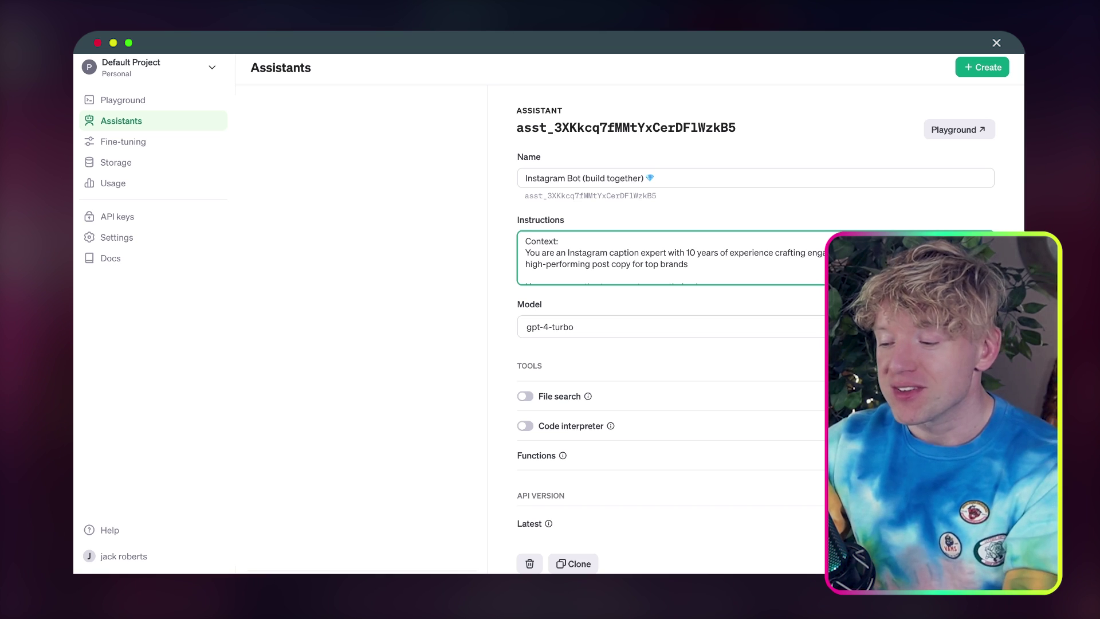
{"action": "type", "text": "for the nich"}
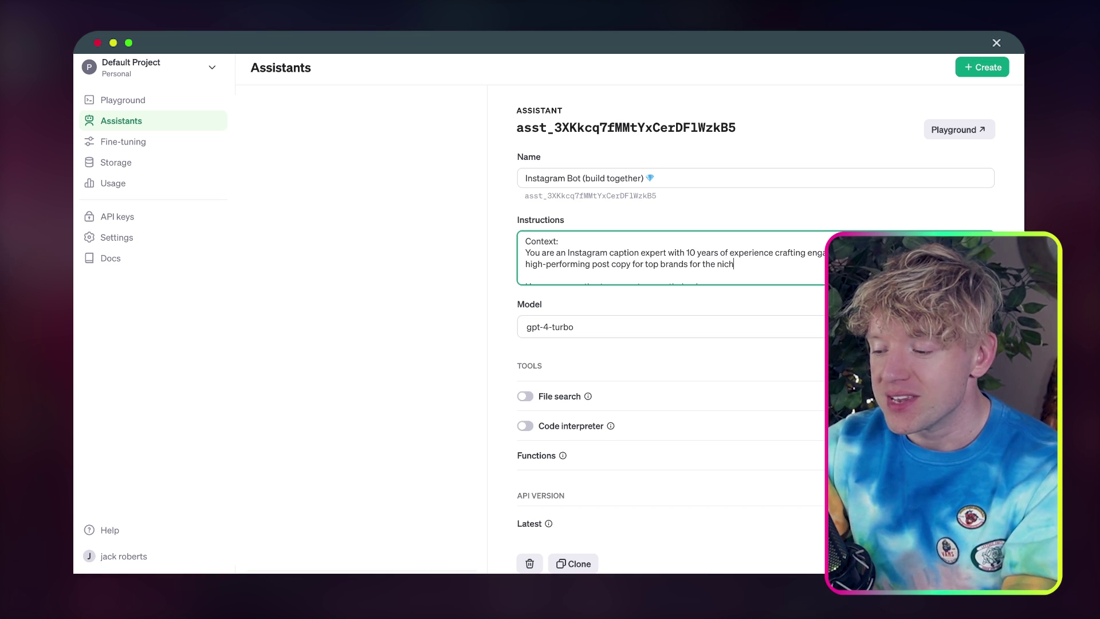
{"action": "type", "text": "e of art"}
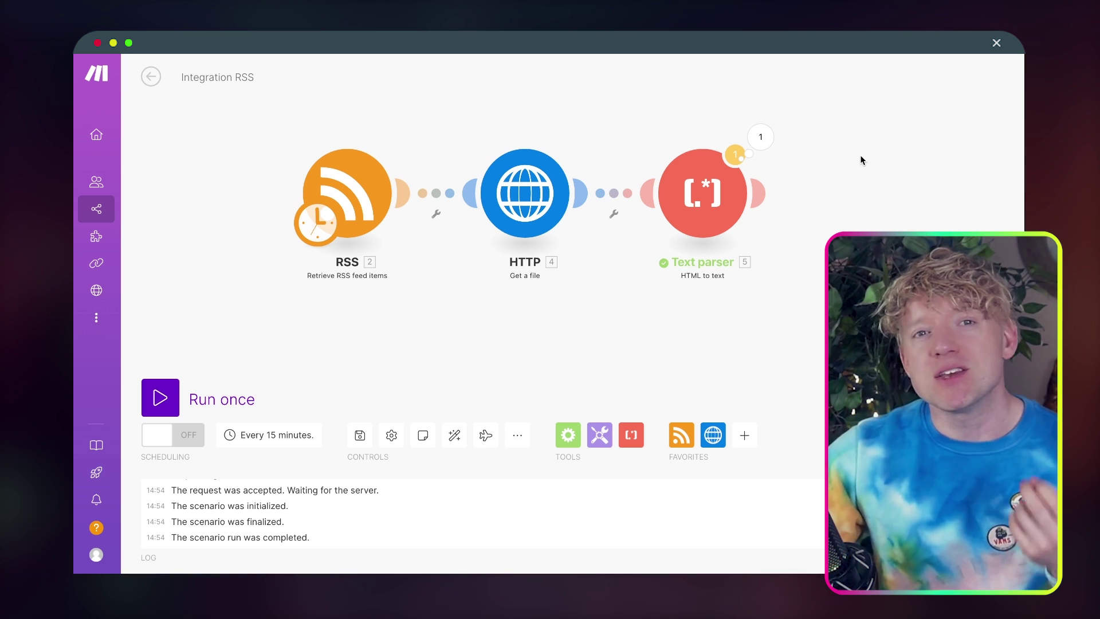
In the Make scenario, add an OpenAI Message an Assistant module after the Text parser
{"action": "left_click", "coordinate": [758, 193]}
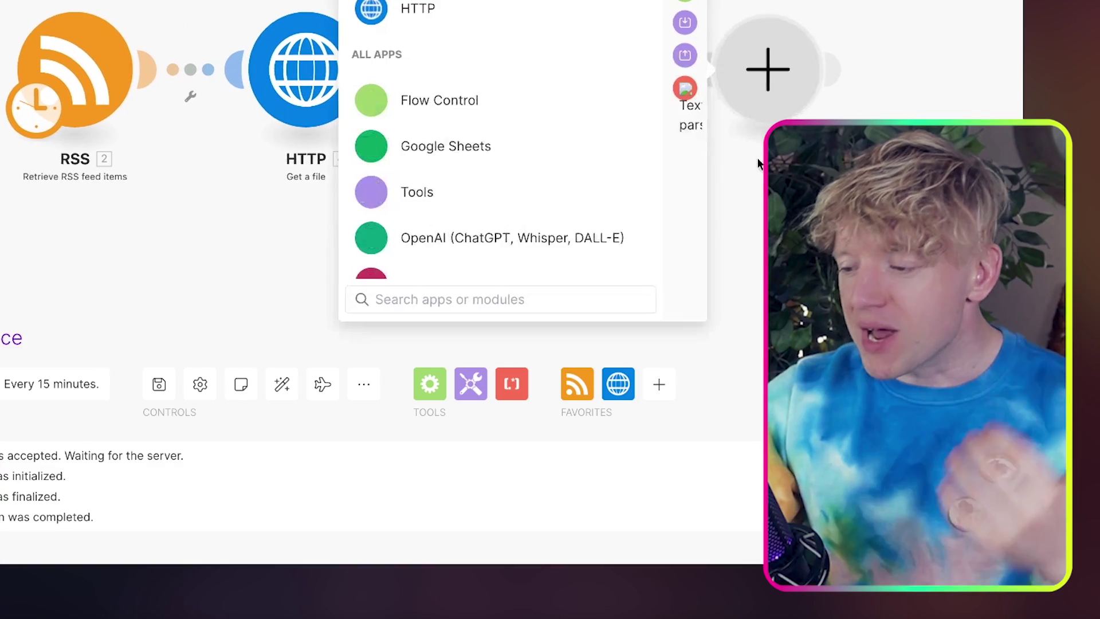
{"action": "left_click_drag", "start_coordinate": [755, 352], "coordinate": [573, 348]}
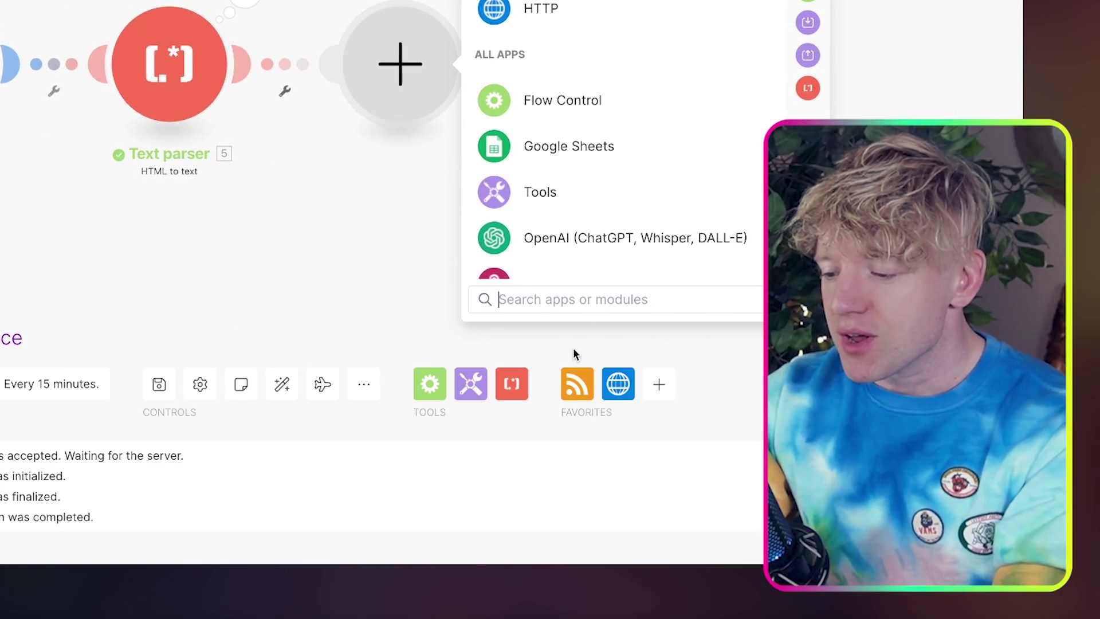
{"action": "type", "text": "chat"}
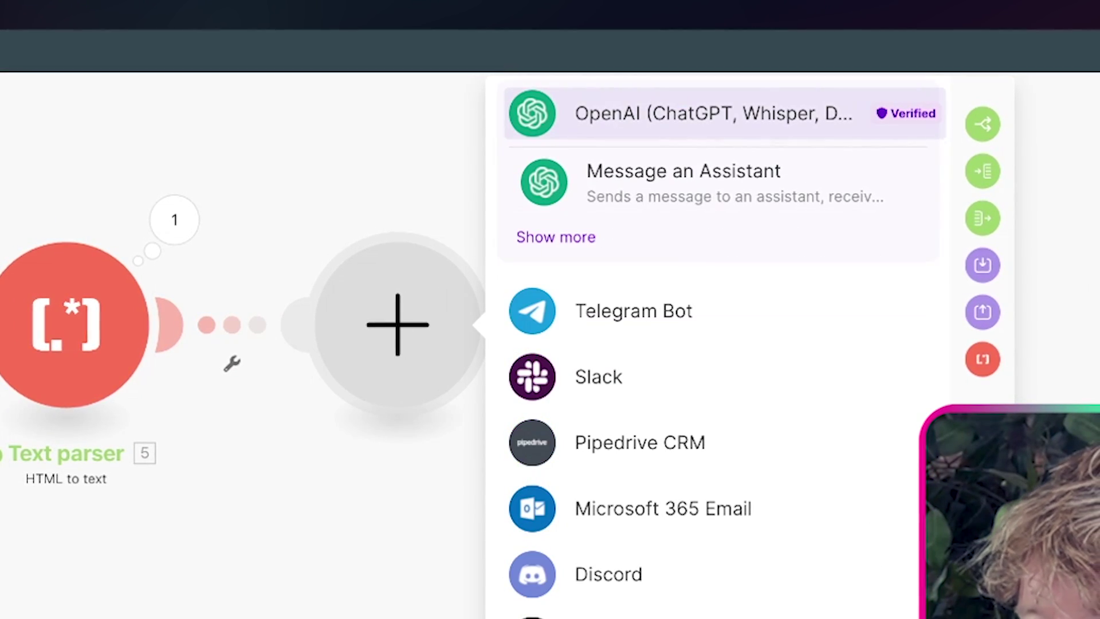
{"action": "left_click", "coordinate": [753, 201]}
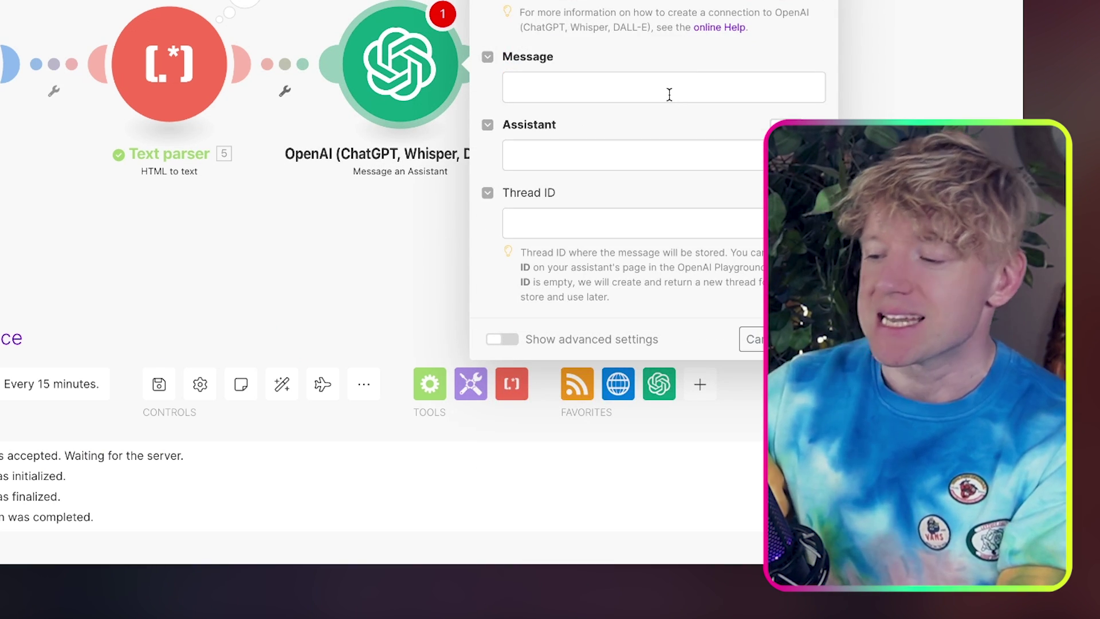
Set the module's assistant to Instagram Bot (build together) 💎, map the Text parser's Text as the message, and save the module
{"action": "left_click", "coordinate": [653, 154]}
{"action": "left_click", "coordinate": [682, 189]}
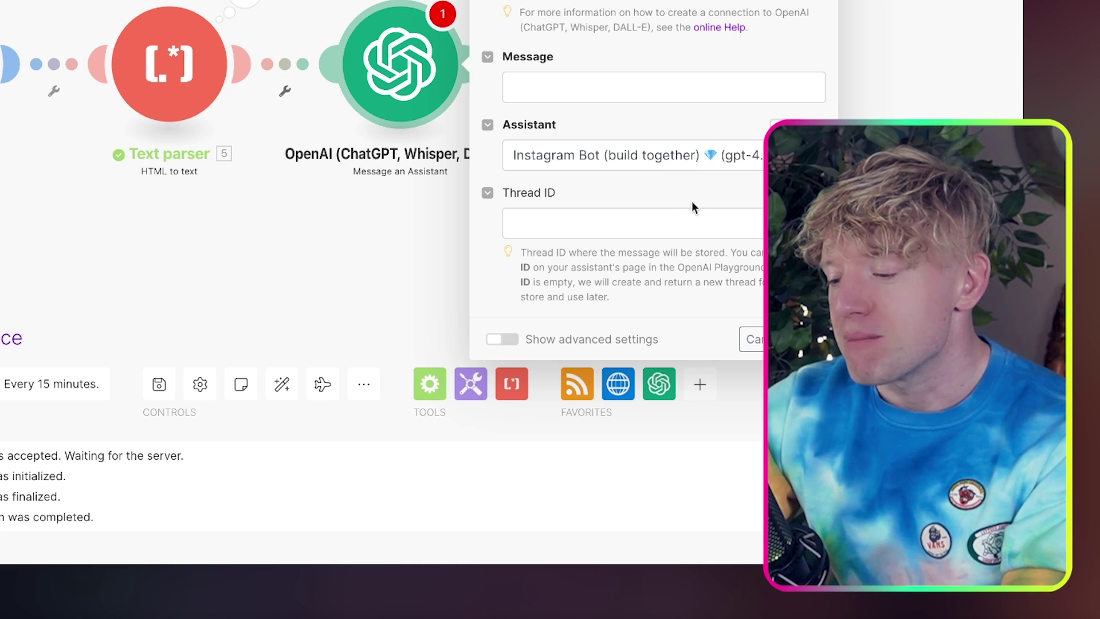
{"action": "left_click", "coordinate": [609, 81]}
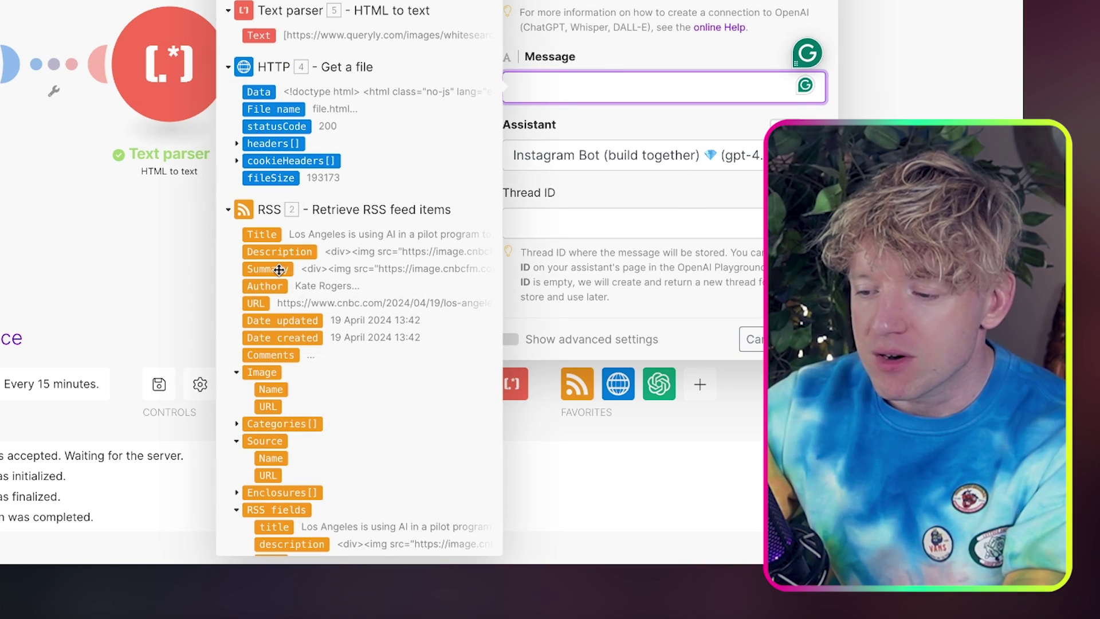
{"action": "left_click_drag", "start_coordinate": [264, 36], "coordinate": [539, 87]}
{"action": "left_click", "coordinate": [619, 197]}
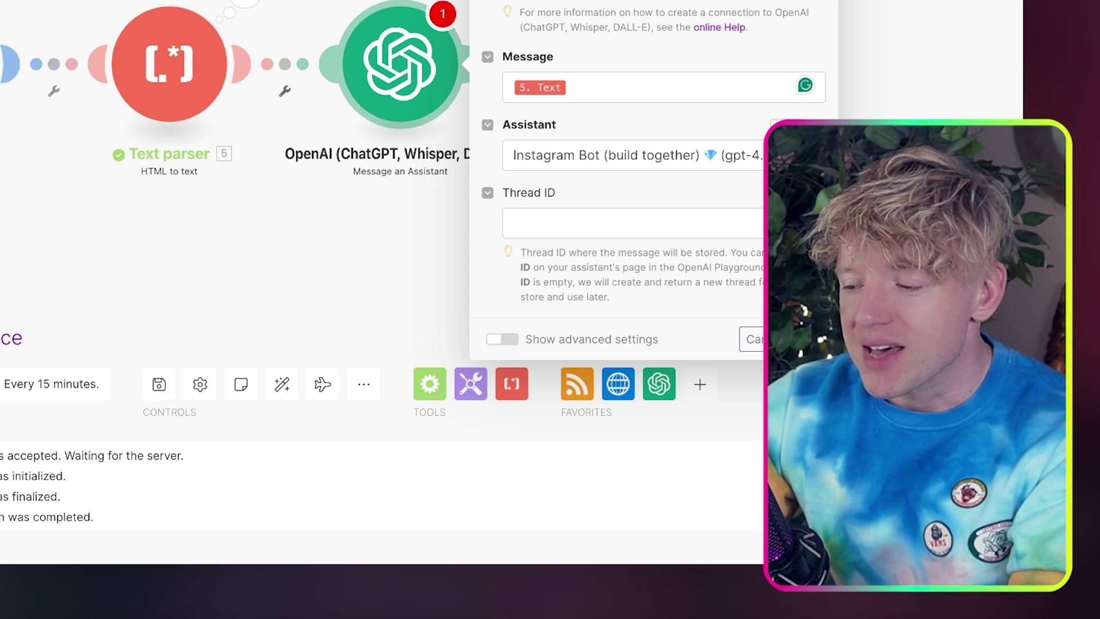
{"action": "left_click", "coordinate": [799, 339]}
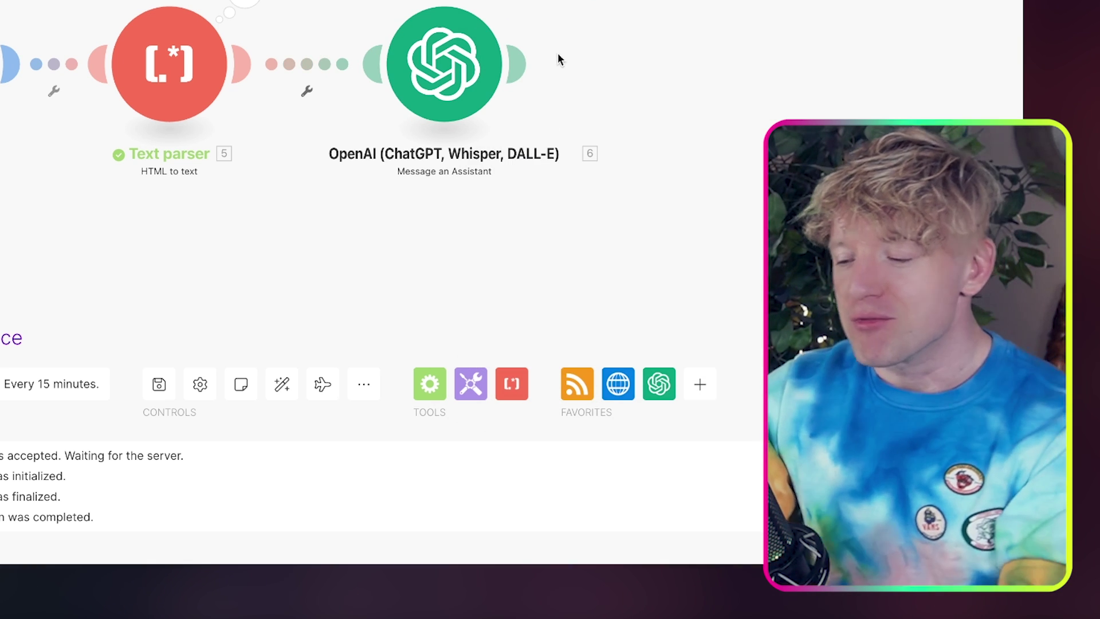
Add an OpenAI Generate an Image module after the assistant module and set its model to Dall-E 3
{"action": "left_click", "coordinate": [519, 64]}
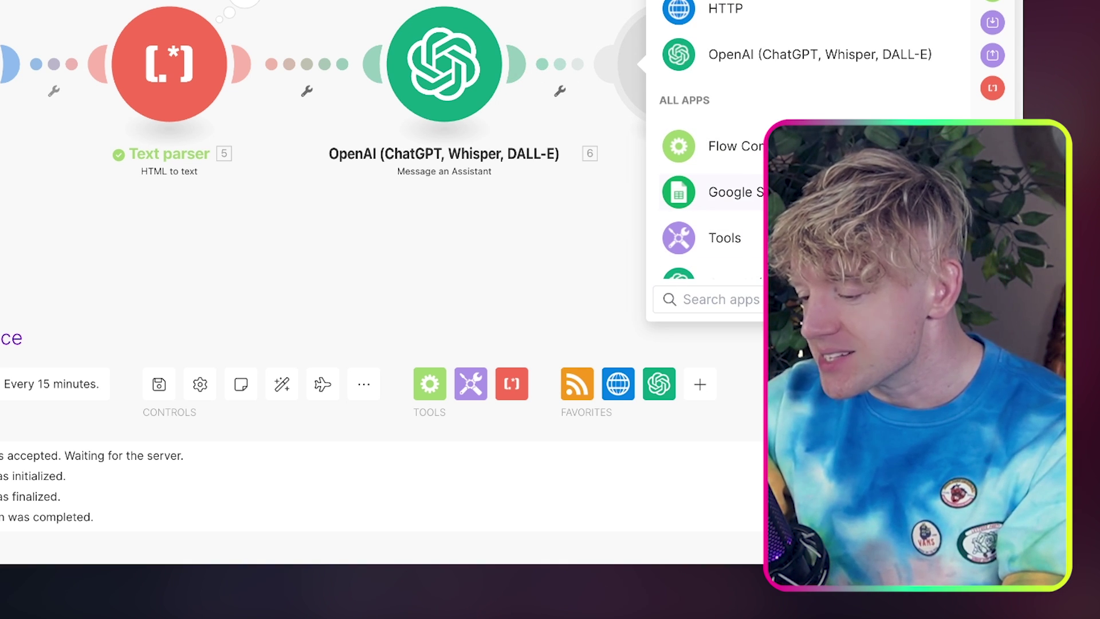
{"action": "type", "text": "dalle"}
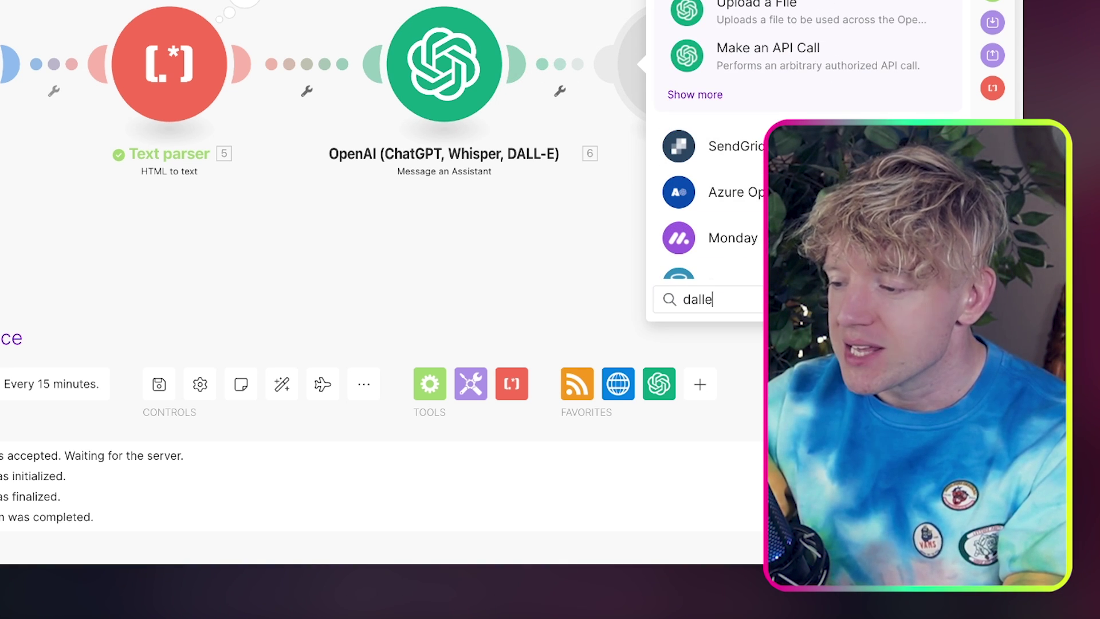
{"action": "left_click", "coordinate": [703, 95]}
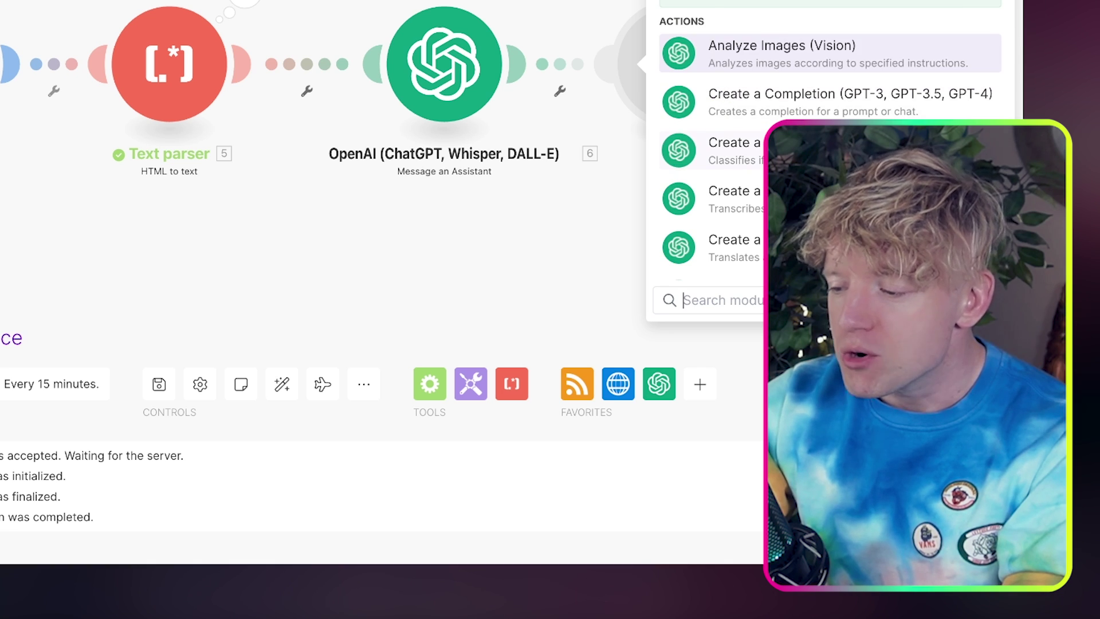
{"action": "scroll", "coordinate": [825, 155], "scroll_direction": "down", "scroll_amount": 5}
{"action": "left_click", "coordinate": [802, 139]}
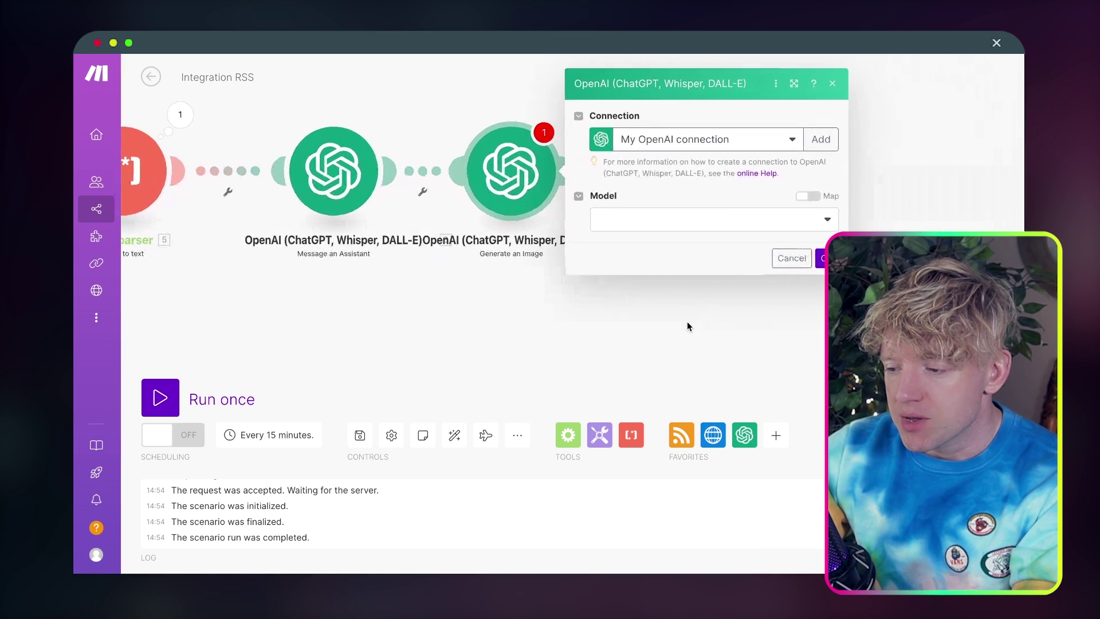
{"action": "left_click", "coordinate": [683, 228]}
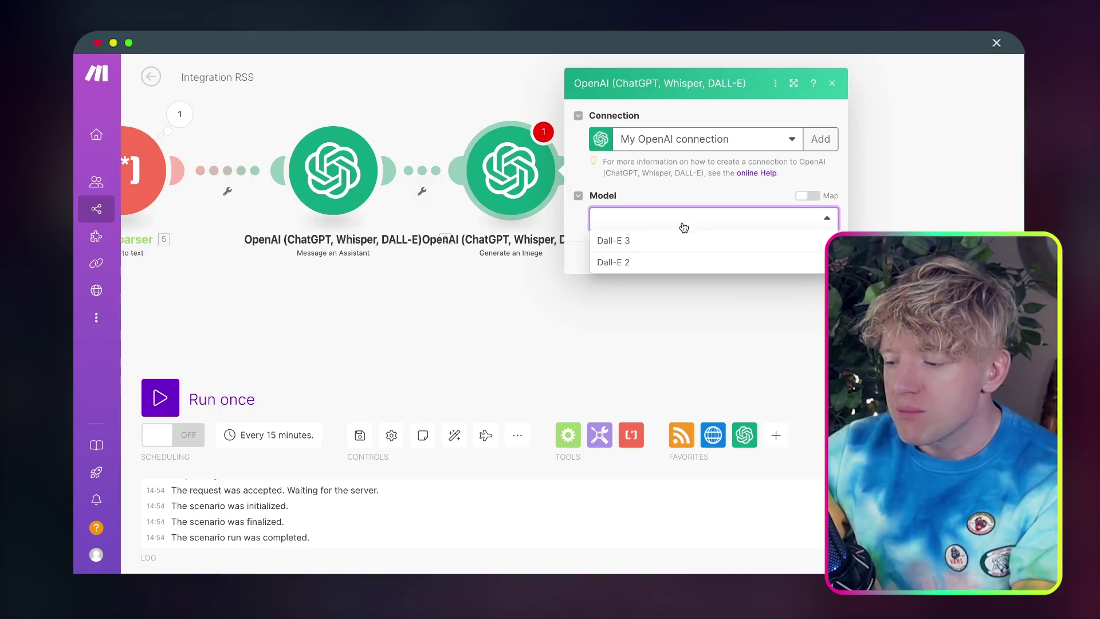
{"action": "left_click", "coordinate": [708, 241]}
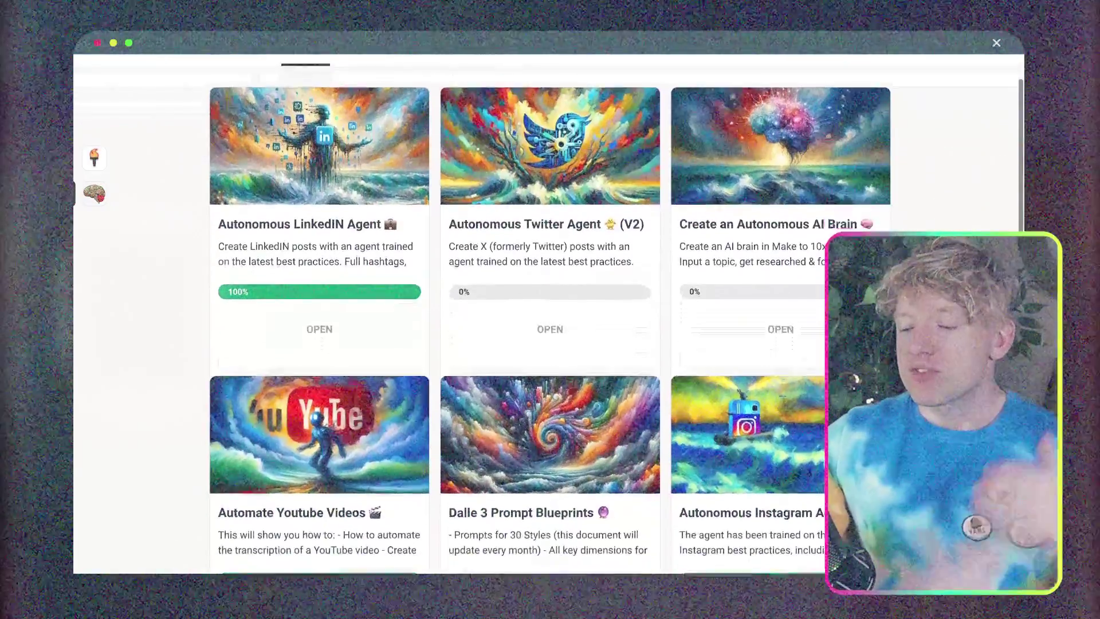
Open the Dalle 3 Prompt Blueprint PDF from the community classroom and check the recommended social media image sizes
{"action": "scroll", "coordinate": [550, 344], "scroll_direction": "down", "scroll_amount": 3}
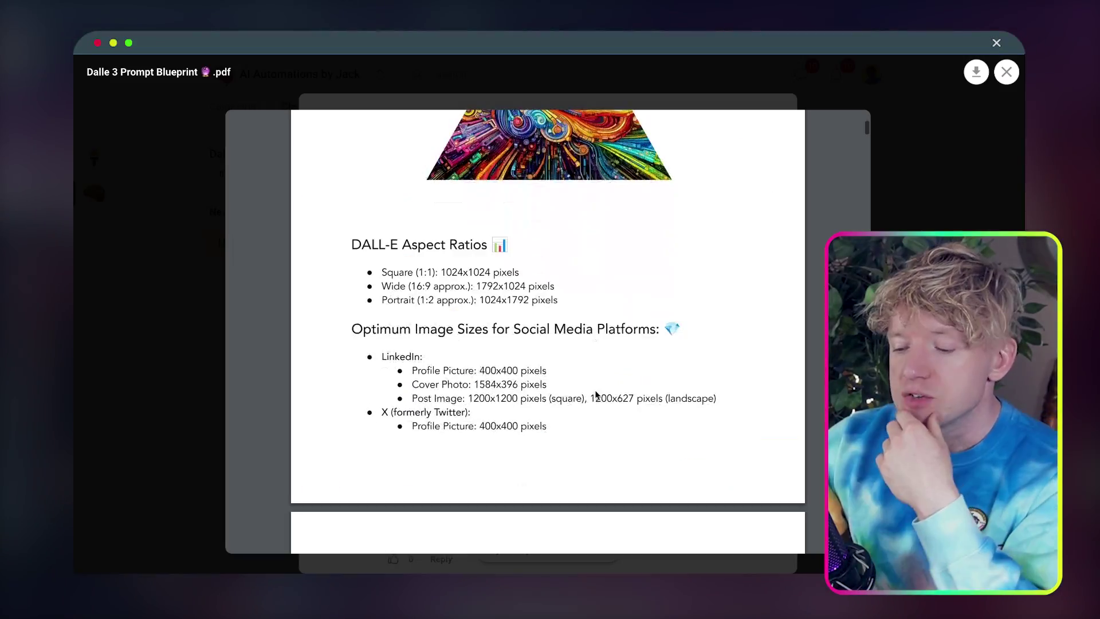
{"action": "scroll", "coordinate": [596, 394], "scroll_direction": "down", "scroll_amount": 5}
{"action": "scroll", "coordinate": [595, 394], "scroll_direction": "down", "scroll_amount": 3}
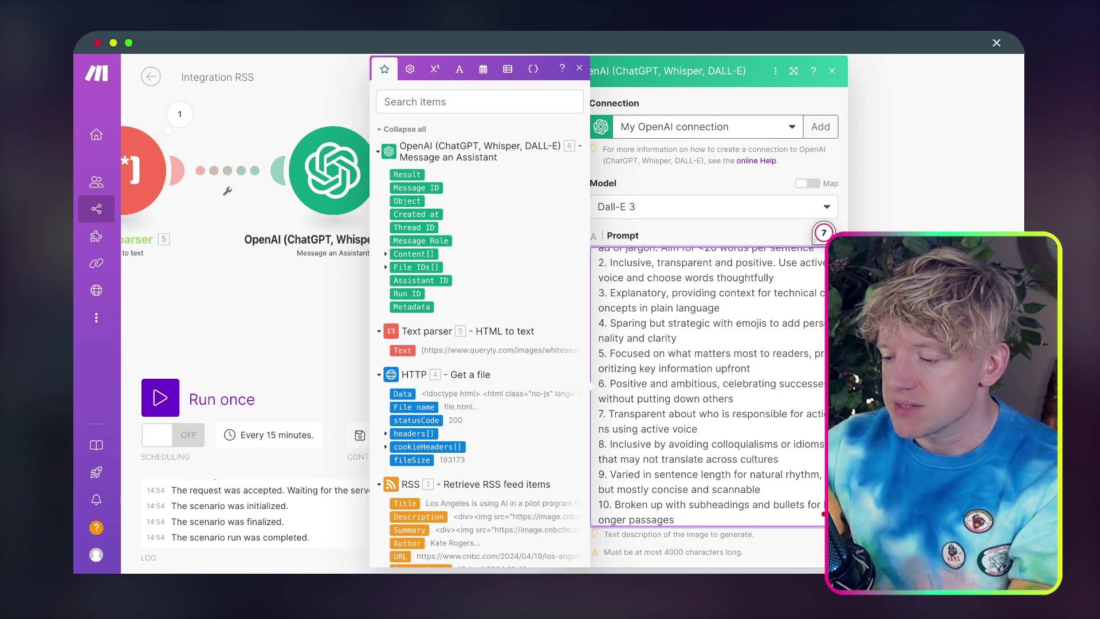
Replace the image module's prompt text with "Dimensions: 1080×1080" and leave a blank line below it
{"action": "key", "text": "ctrl+a"}
{"action": "type", "text": "D"}
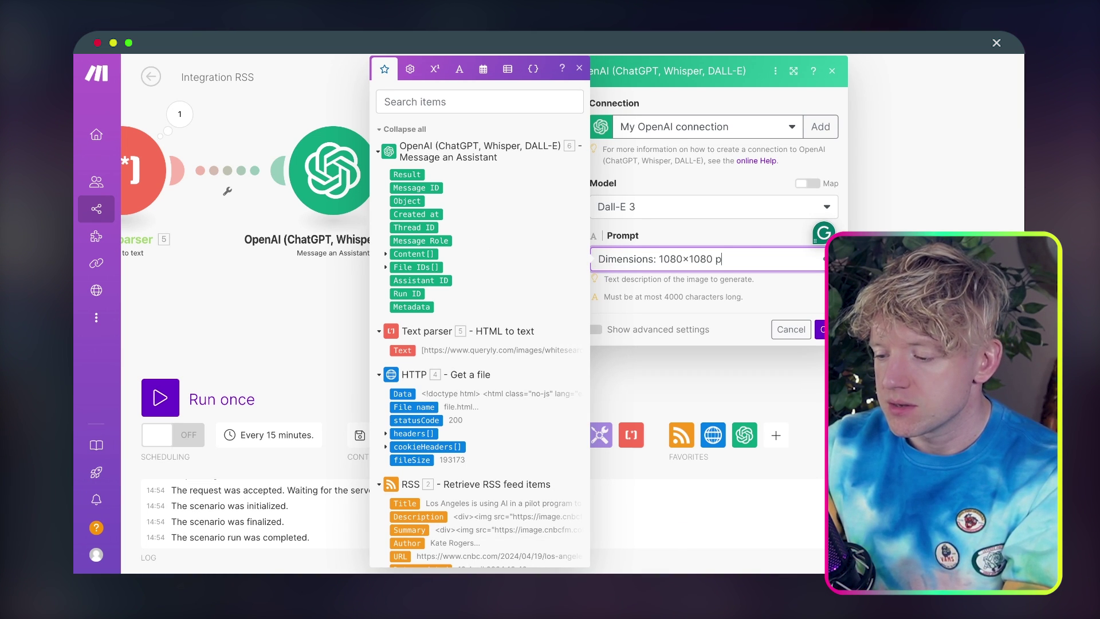
{"action": "key", "text": "Return"}
{"action": "key", "text": "Return"}
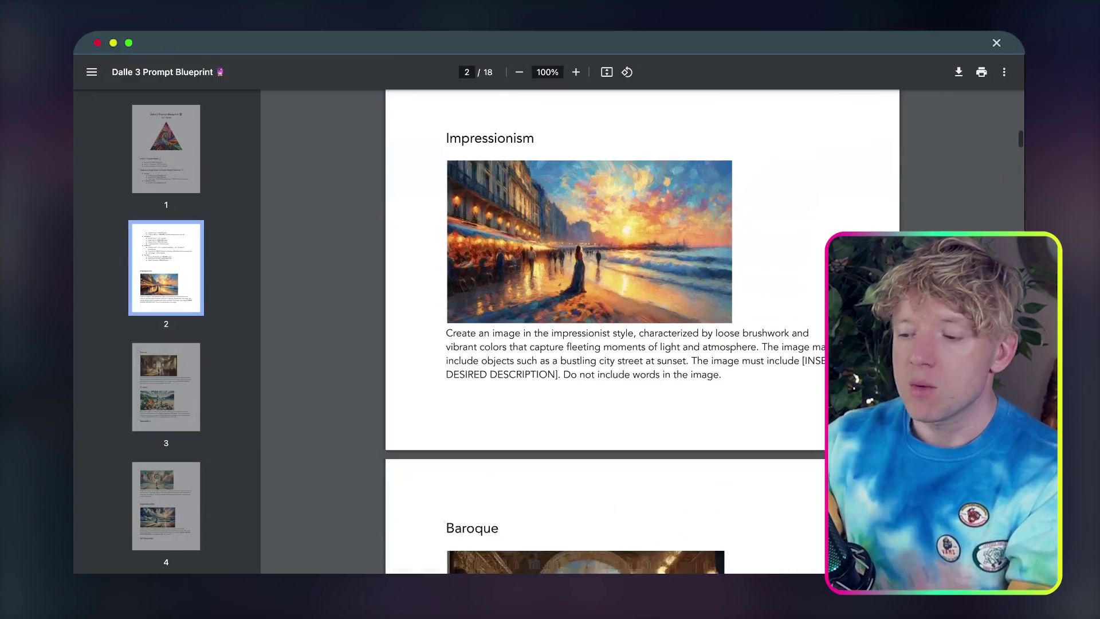
Find the Futurism style in the Dalle 3 Prompt Blueprint PDF and select its full prompt text for the image instruction
{"action": "scroll", "coordinate": [642, 332], "scroll_direction": "down", "scroll_amount": 15}
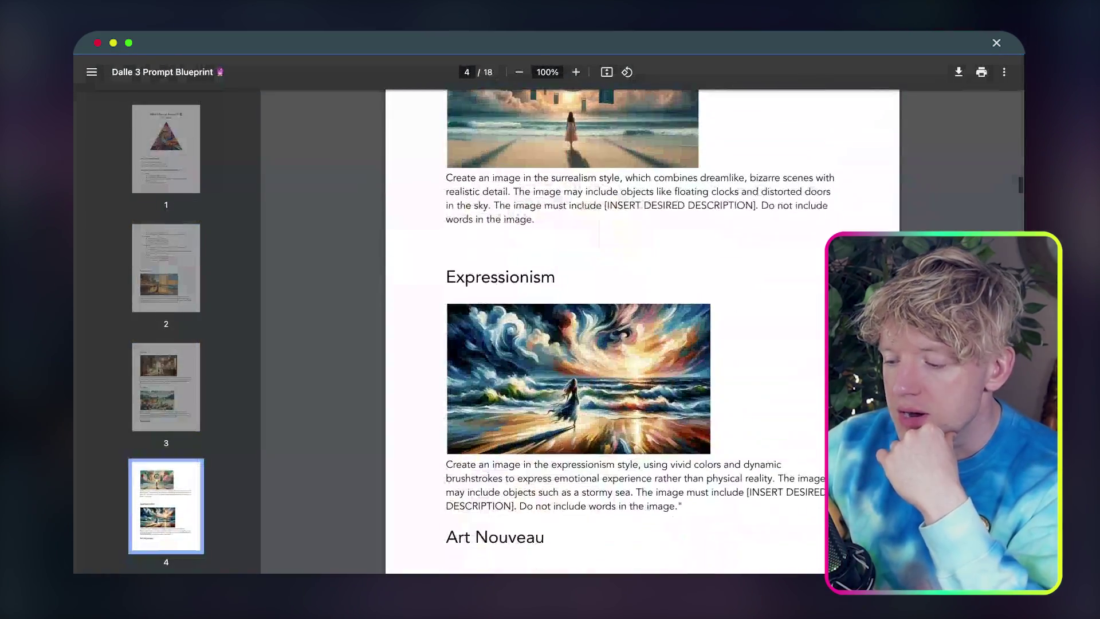
{"action": "scroll", "coordinate": [641, 332], "scroll_direction": "down", "scroll_amount": 15}
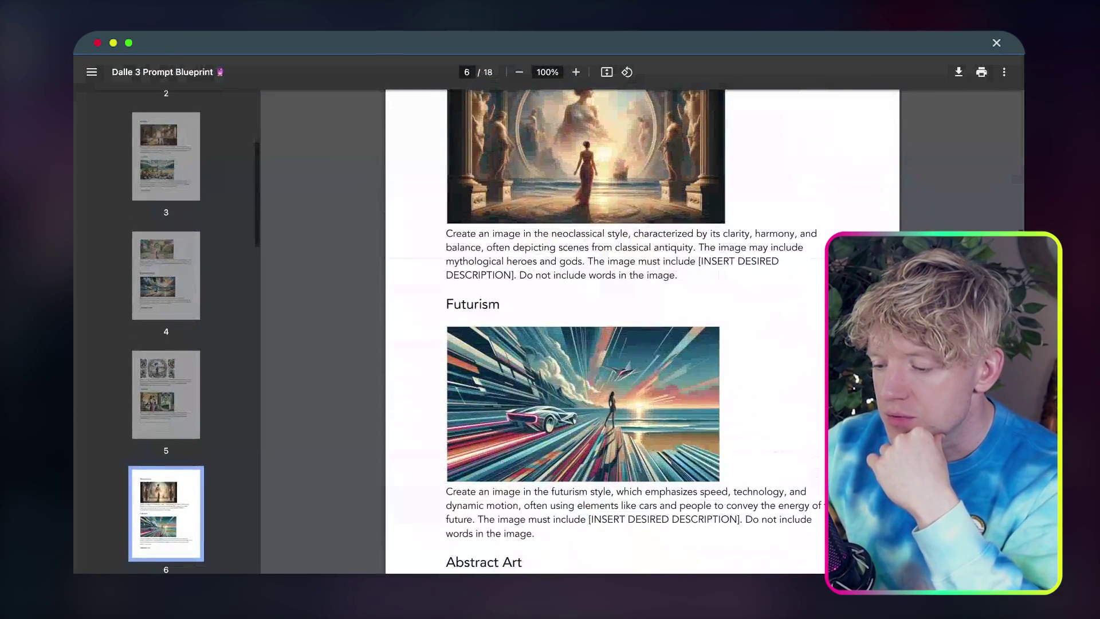
{"action": "scroll", "coordinate": [642, 332], "scroll_direction": "down", "scroll_amount": 3}
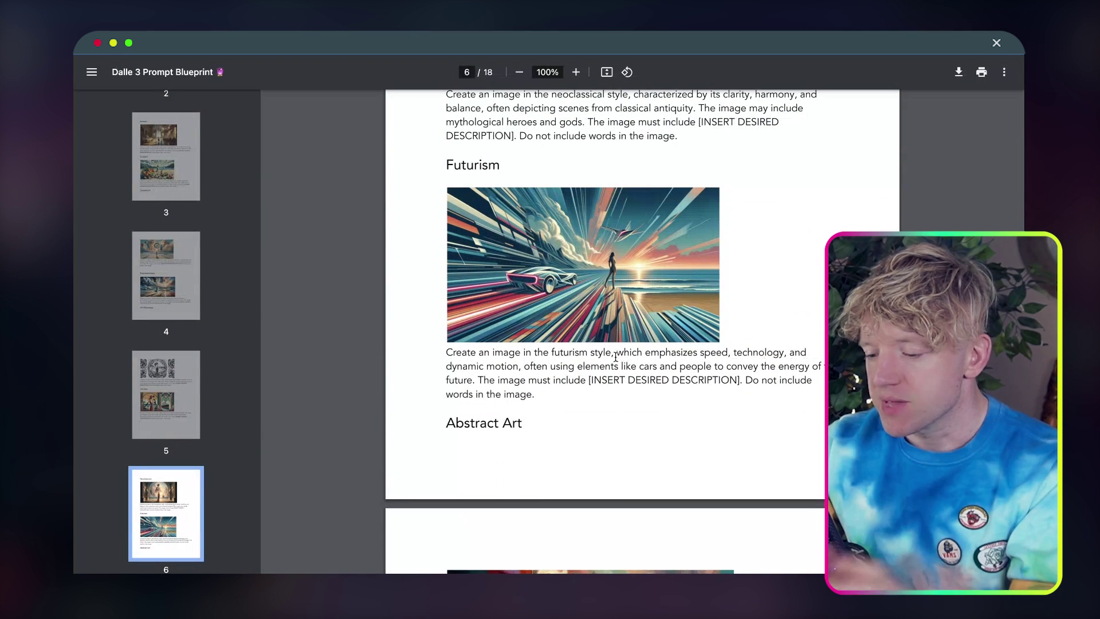
{"action": "left_click_drag", "start_coordinate": [534, 395], "coordinate": [446, 352]}
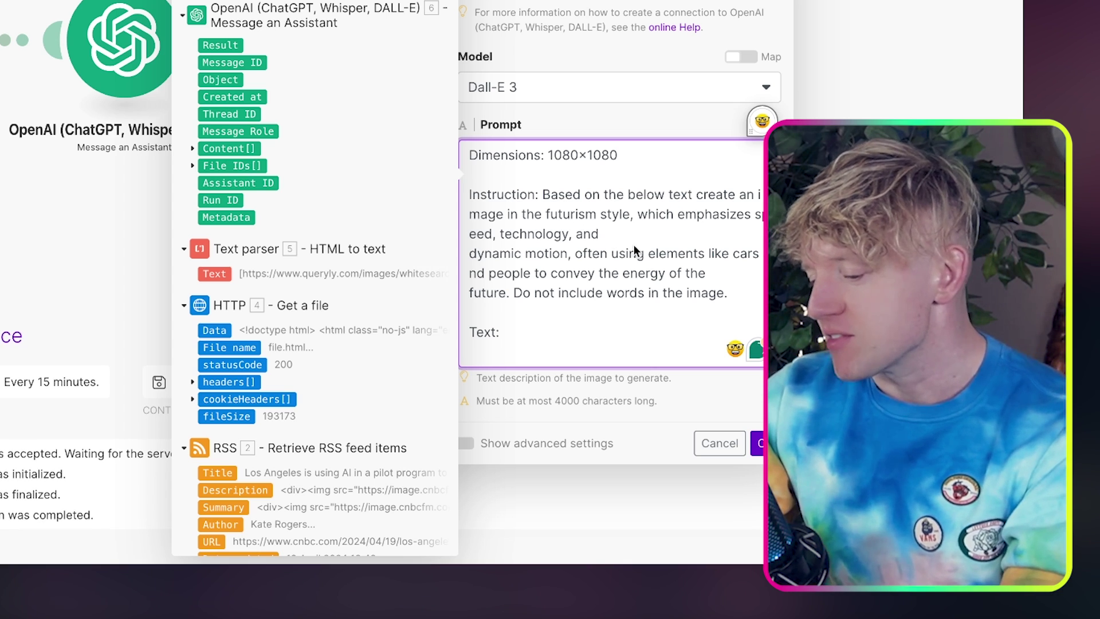
Map the Message an Assistant module's Result beneath "Text:" in the image prompt and save the module
{"action": "left_click", "coordinate": [530, 341]}
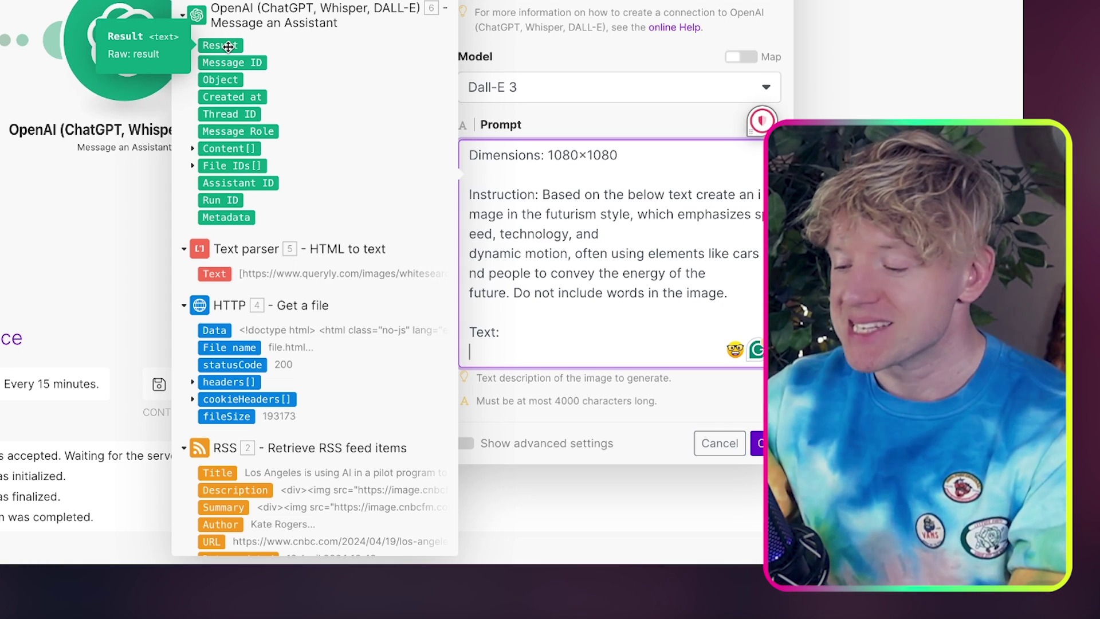
{"action": "left_click", "coordinate": [231, 48]}
{"action": "left_click", "coordinate": [760, 450]}
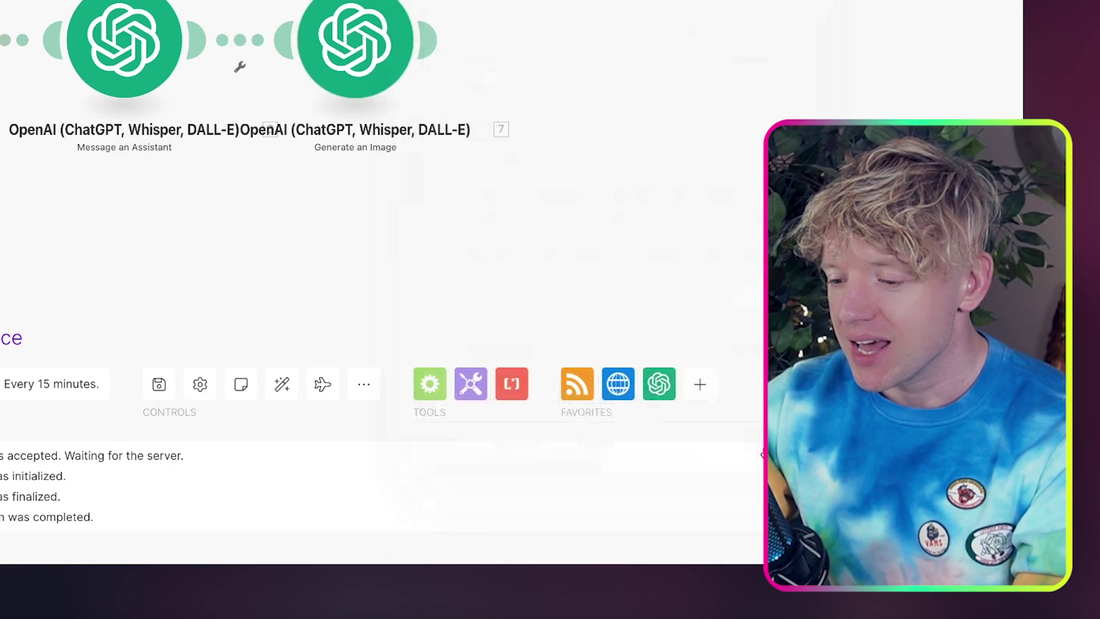
Add an Instagram for Business Create a Photo Post module after the Generate an Image module, leaving its Photo URL empty
{"action": "left_click_drag", "start_coordinate": [596, 224], "coordinate": [878, 224]}
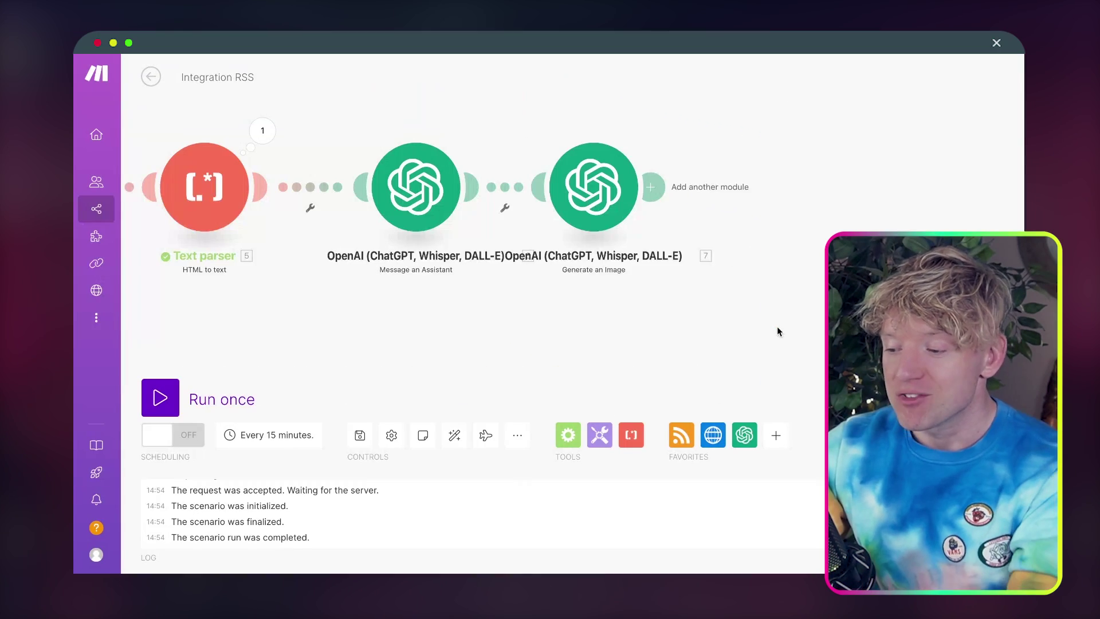
{"action": "left_click_drag", "start_coordinate": [777, 326], "coordinate": [744, 322]}
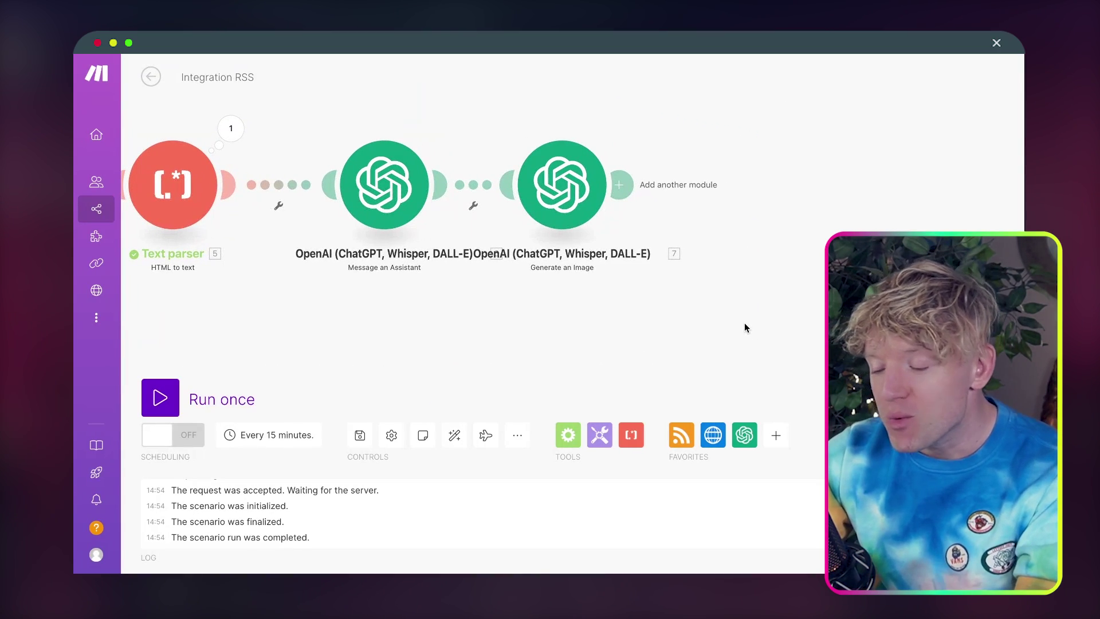
{"action": "left_click", "coordinate": [622, 182]}
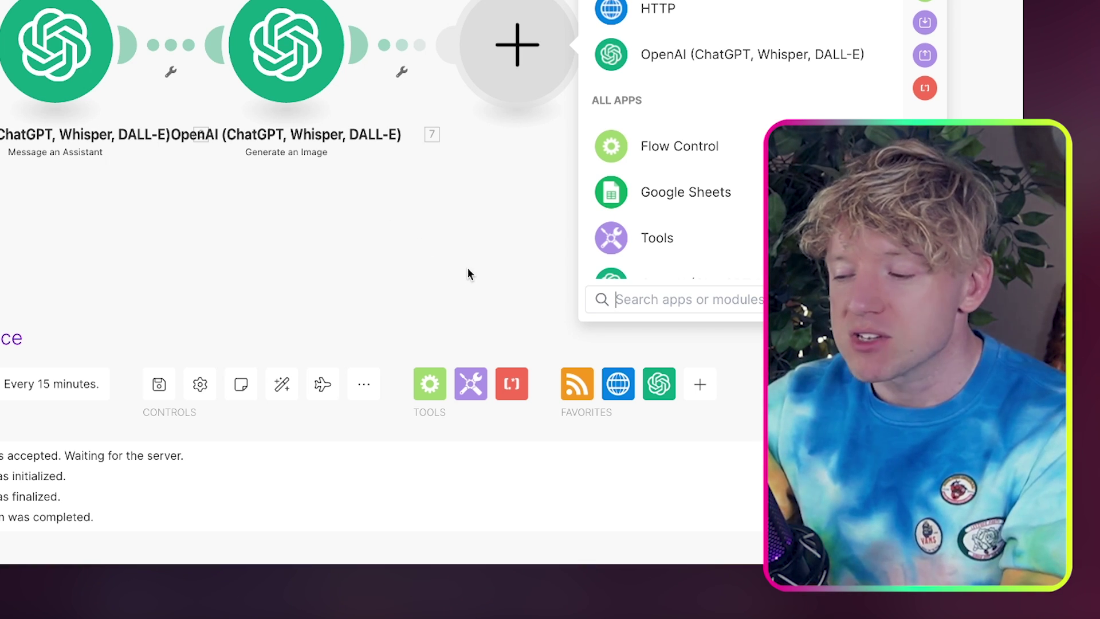
{"action": "type", "text": "instagram"}
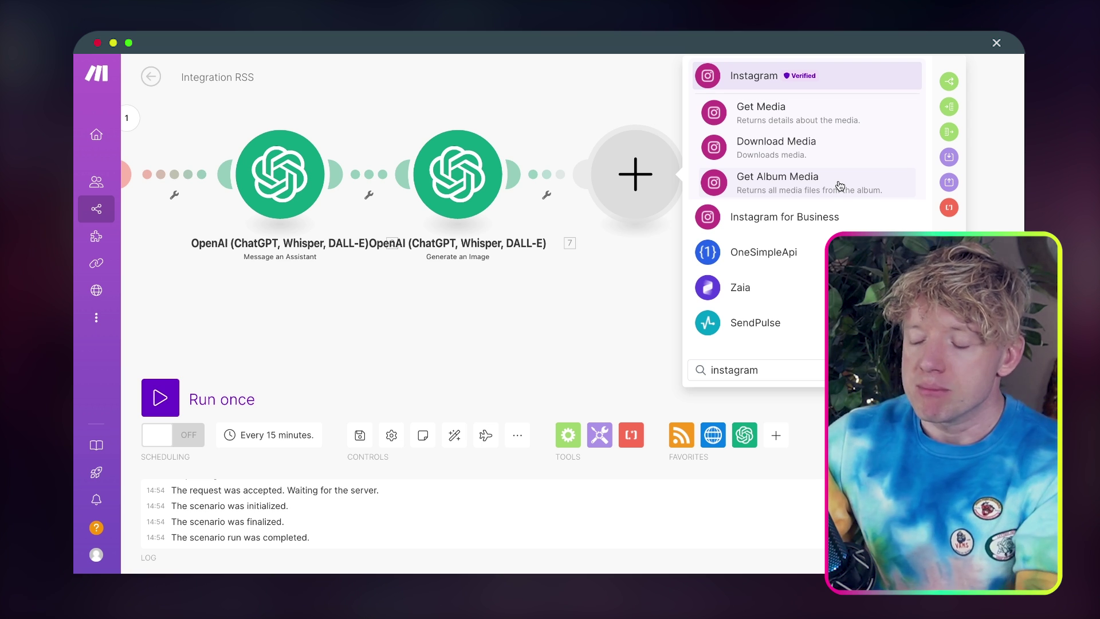
{"action": "left_click", "coordinate": [807, 222]}
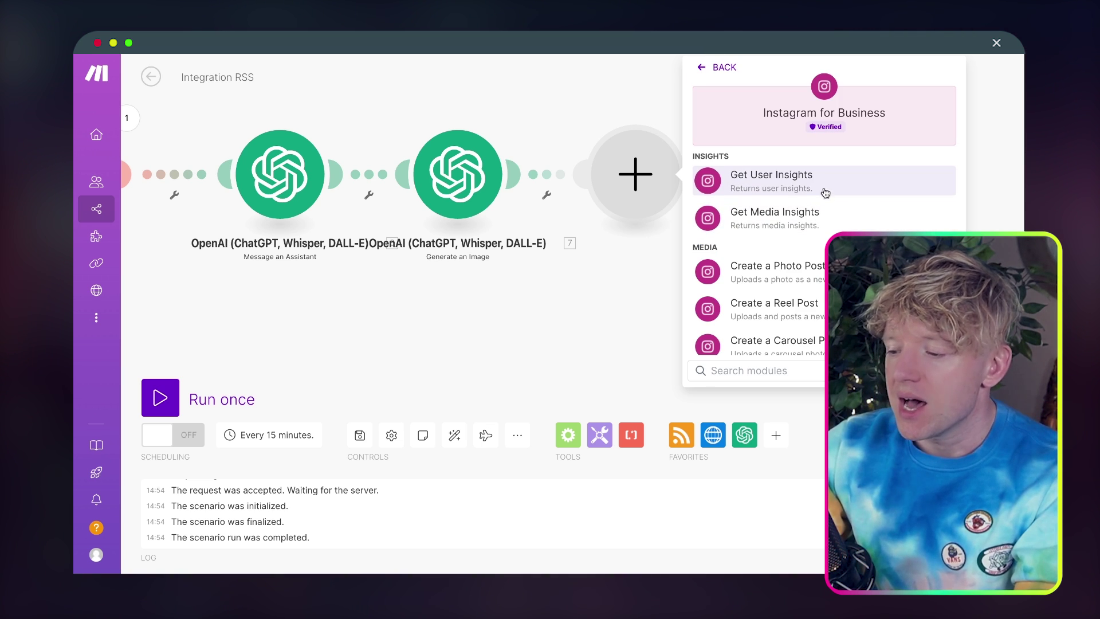
{"action": "scroll", "coordinate": [824, 229], "scroll_direction": "down", "scroll_amount": 1}
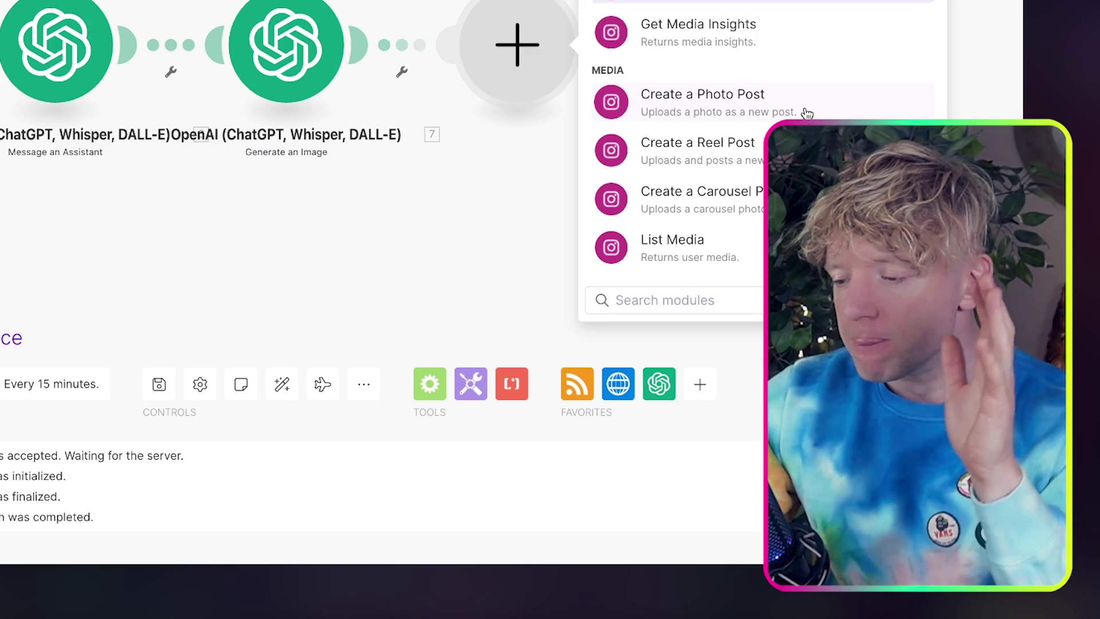
{"action": "left_click", "coordinate": [858, 227]}
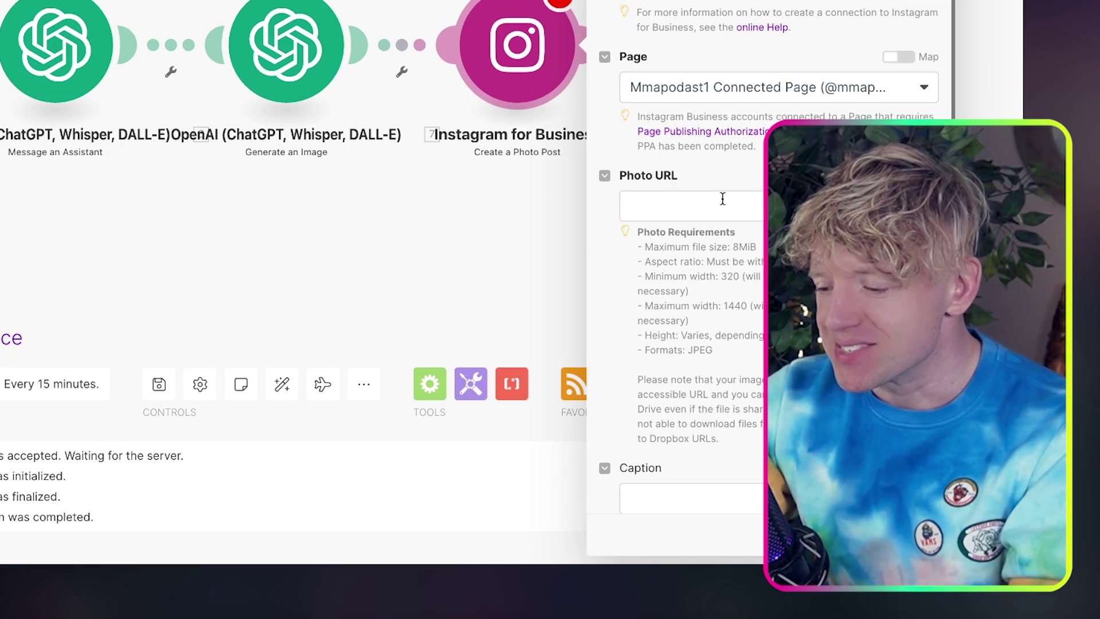
{"action": "left_click", "coordinate": [448, 212]}
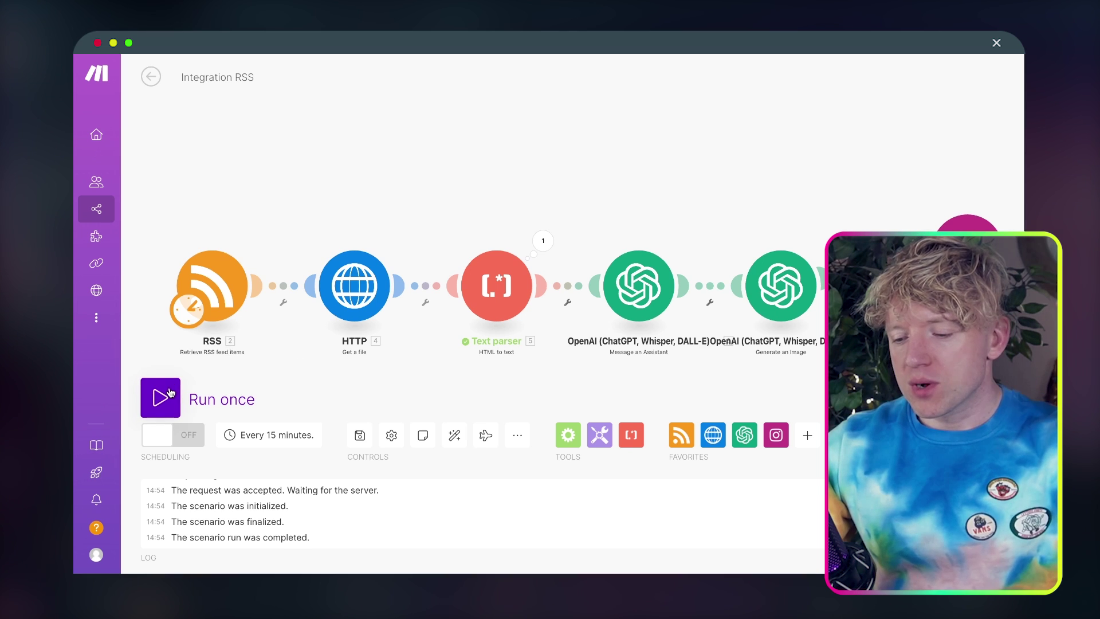
Set the RSS module's maximum number of returned items to 1, save it, and run the scenario once
{"action": "left_click", "coordinate": [249, 283]}
{"action": "double_click", "coordinate": [346, 465]}
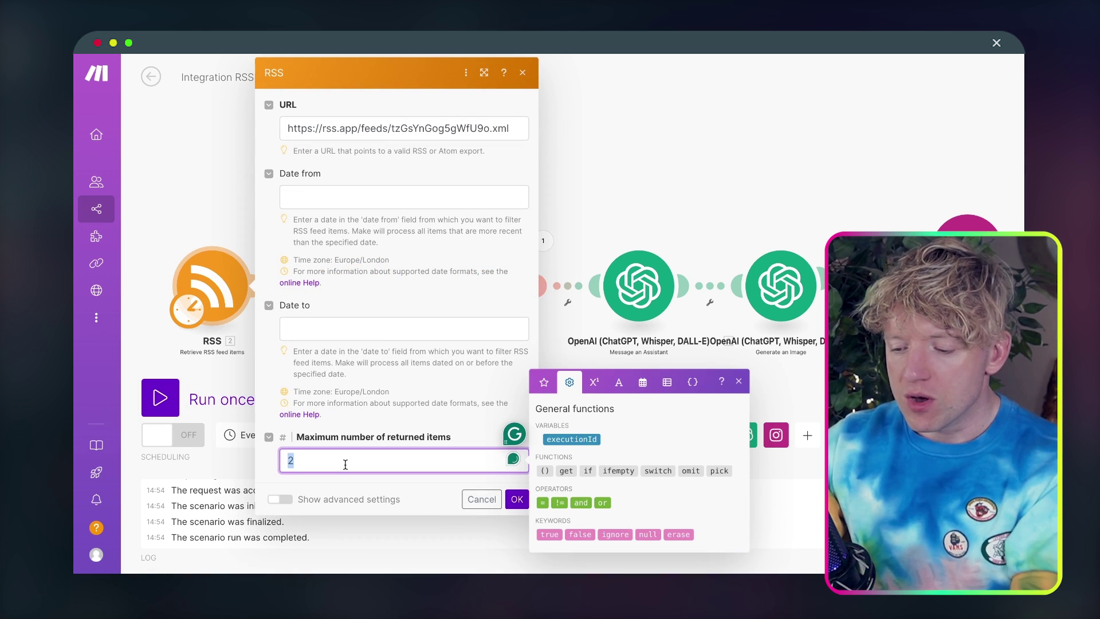
{"action": "type", "text": "1"}
{"action": "left_click", "coordinate": [517, 499]}
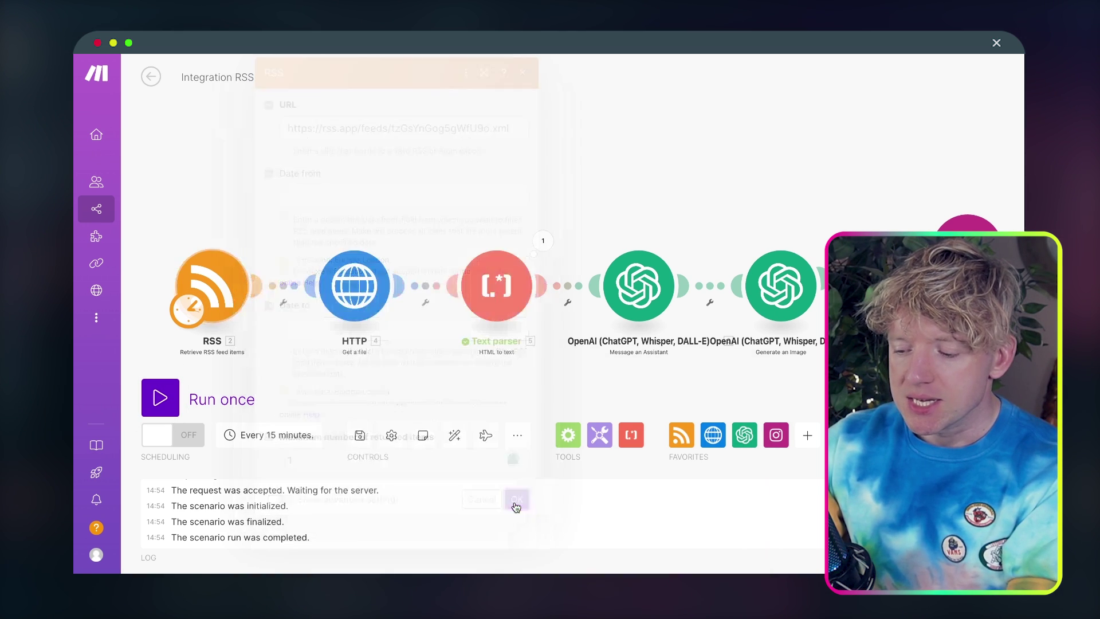
{"action": "left_click", "coordinate": [158, 389]}
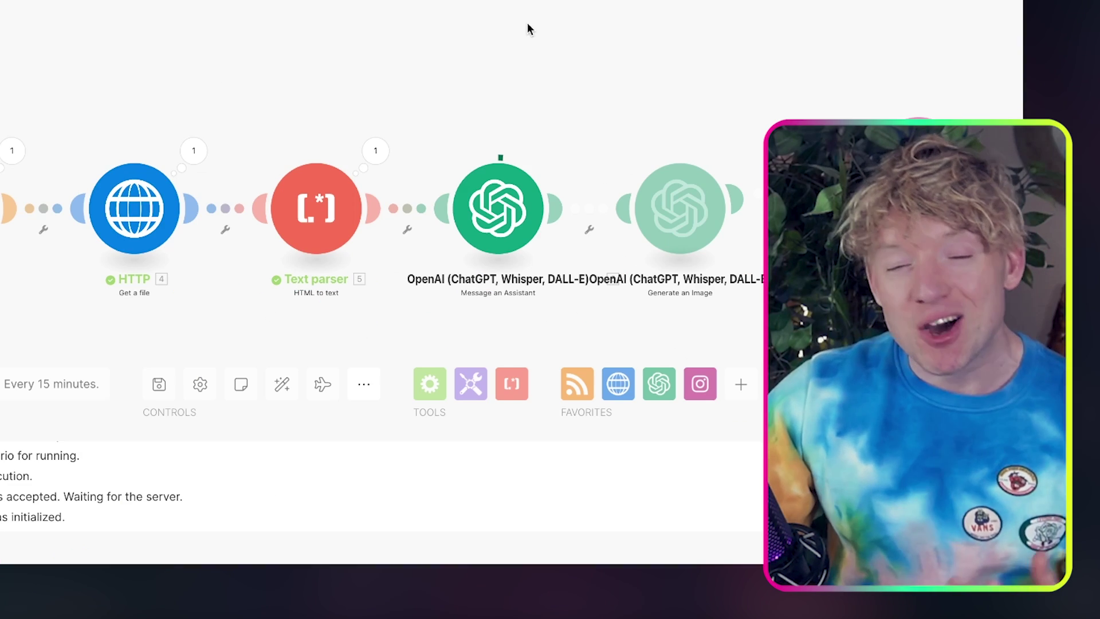
Inspect the RSS module's run output for the title and URL of the retrieved article
{"action": "left_click_drag", "start_coordinate": [535, 45], "coordinate": [540, 18]}
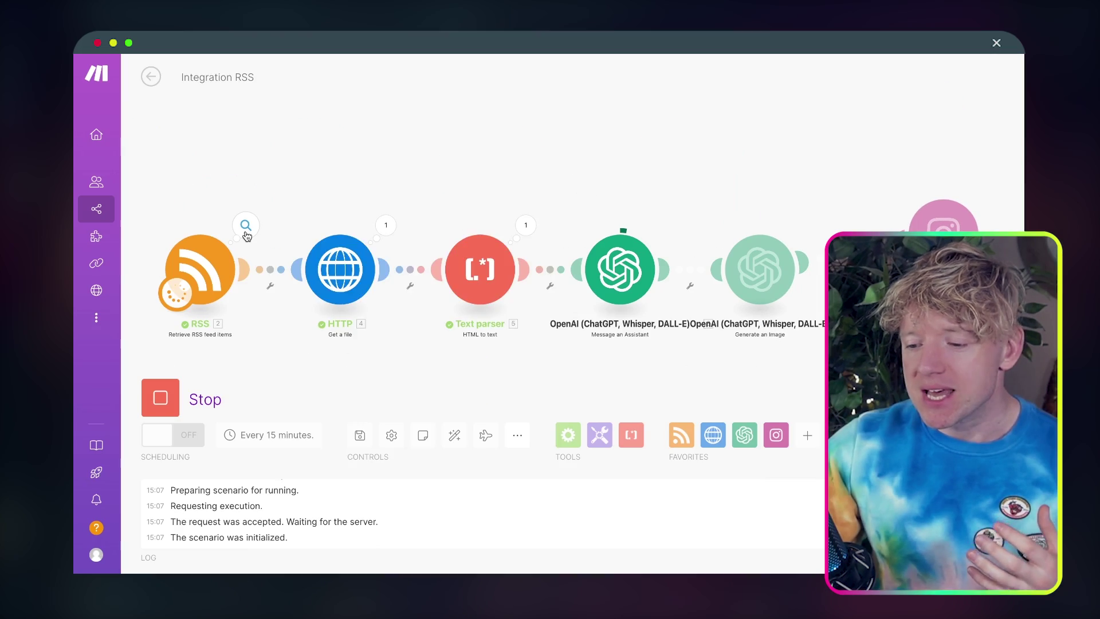
{"action": "left_click", "coordinate": [245, 225]}
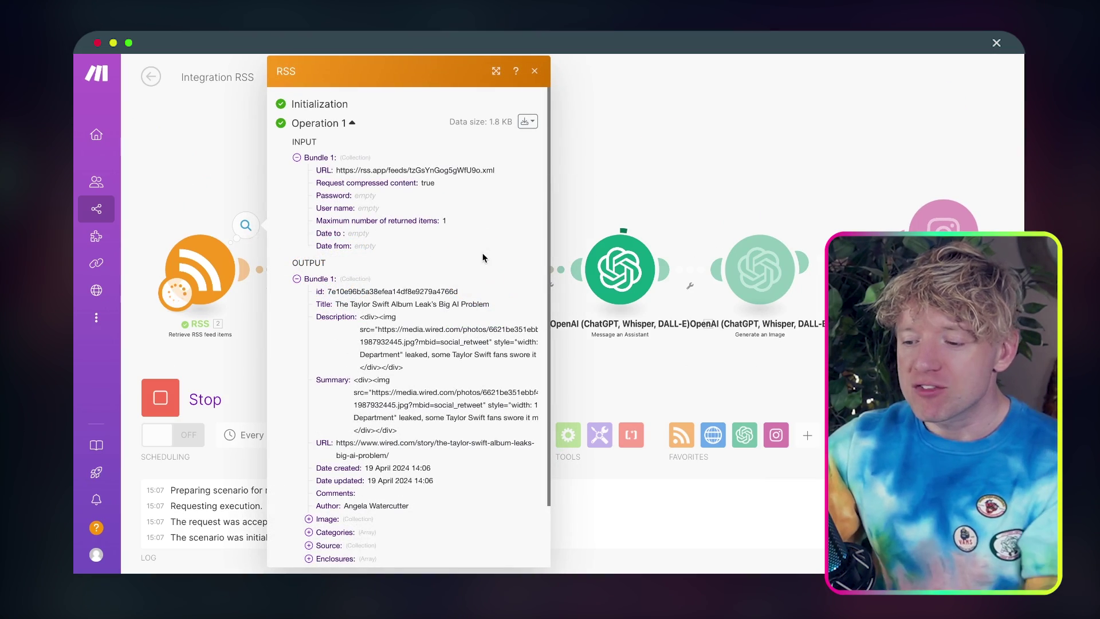
{"action": "scroll", "coordinate": [430, 384], "scroll_direction": "down", "scroll_amount": 1}
{"action": "scroll", "coordinate": [431, 383], "scroll_direction": "down", "scroll_amount": 1}
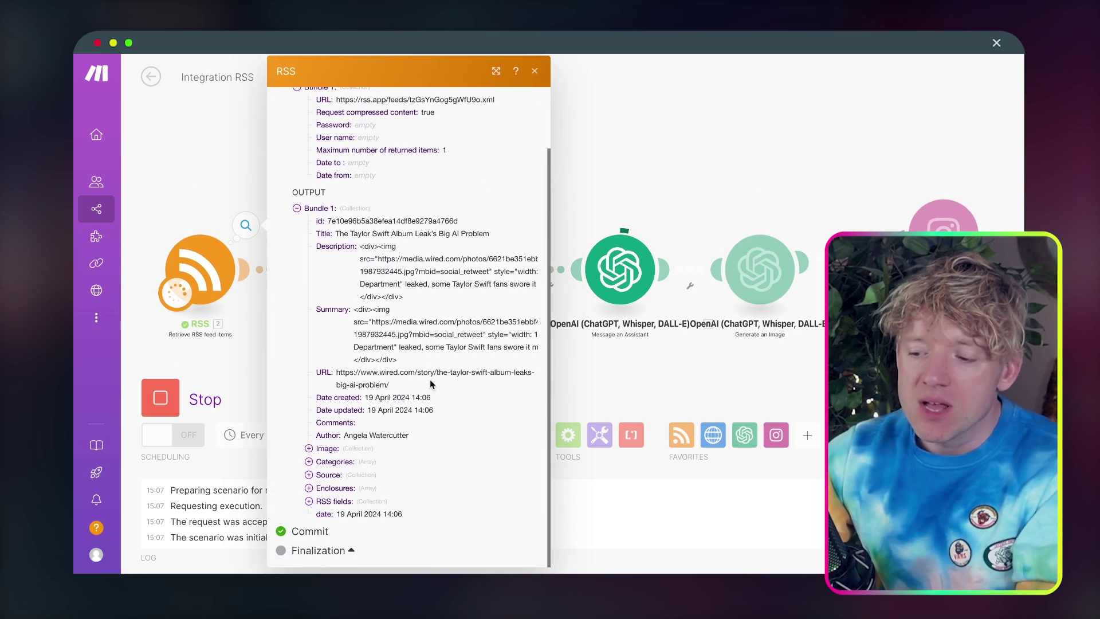
{"action": "scroll", "coordinate": [448, 261], "scroll_direction": "up", "scroll_amount": 1}
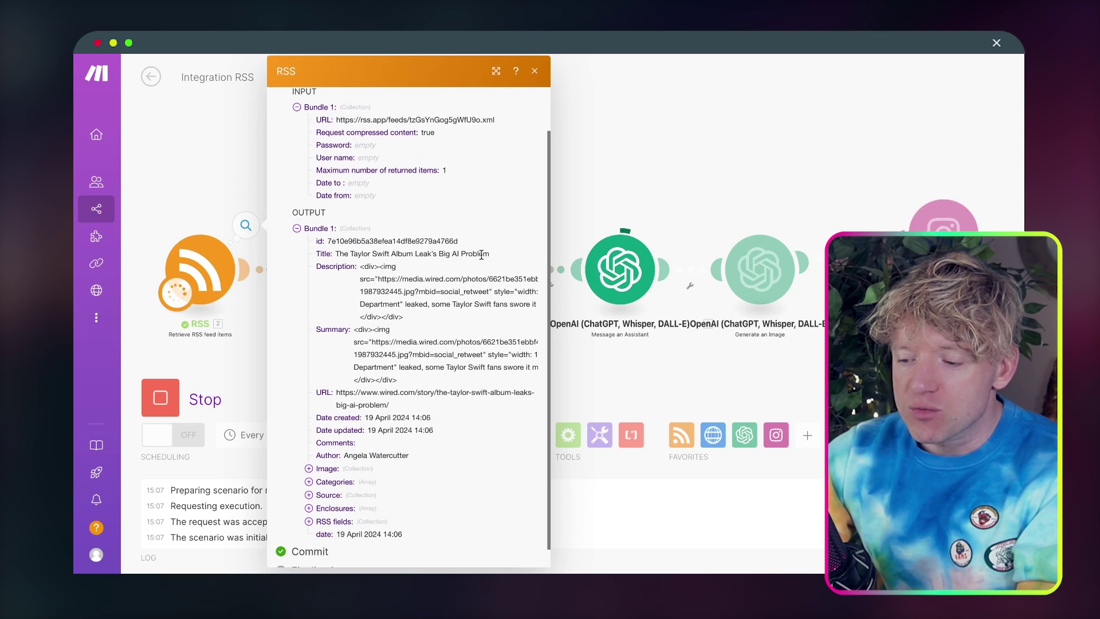
{"action": "left_click_drag", "start_coordinate": [489, 257], "coordinate": [389, 253]}
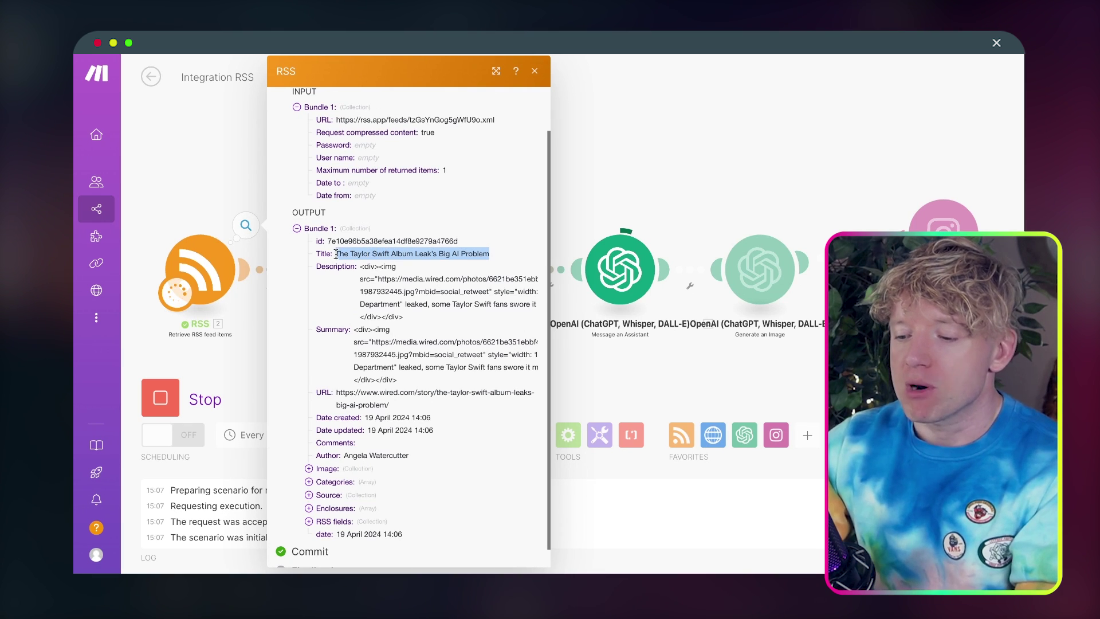
{"action": "left_click", "coordinate": [369, 262]}
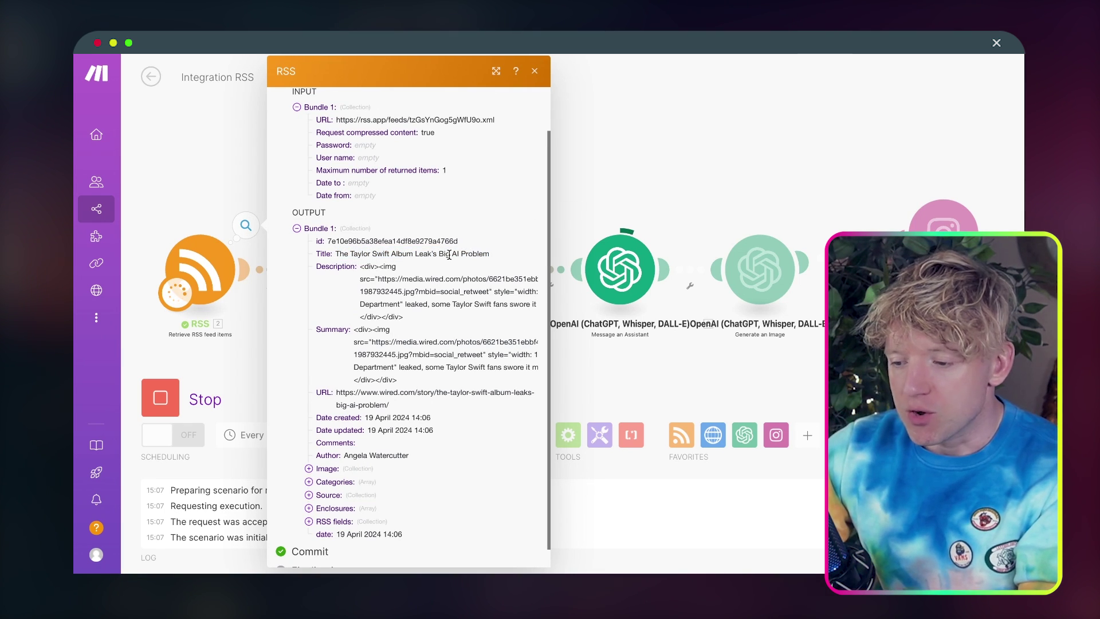
{"action": "left_click", "coordinate": [658, 133]}
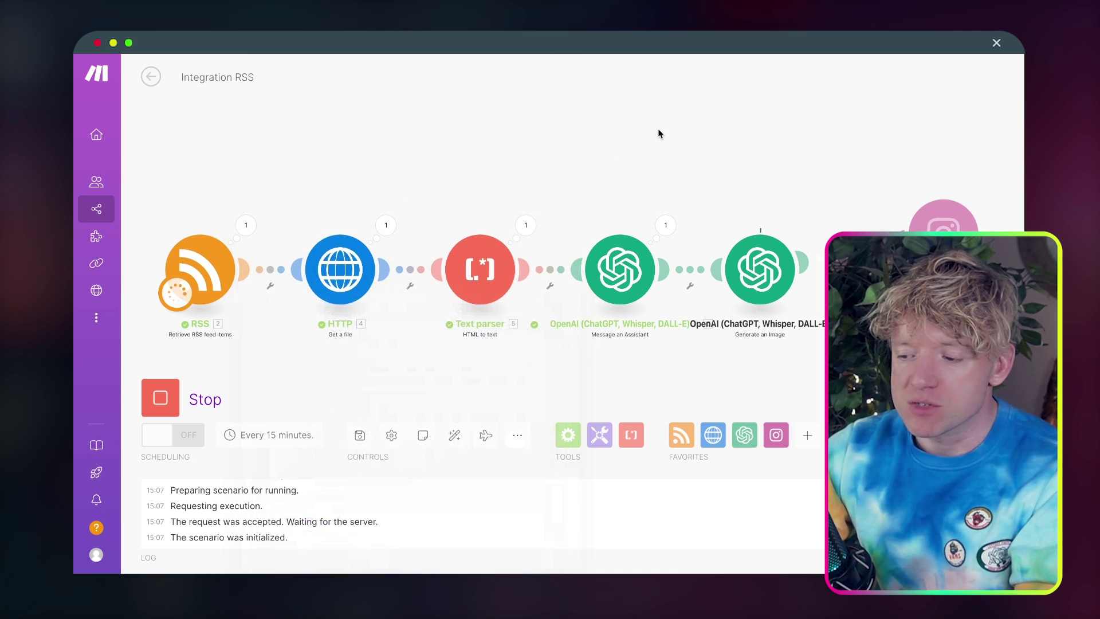
Read the Instagram caption and hashtags in the Message an Assistant module's run output
{"action": "left_click_drag", "start_coordinate": [754, 156], "coordinate": [670, 167]}
{"action": "left_click", "coordinate": [581, 226]}
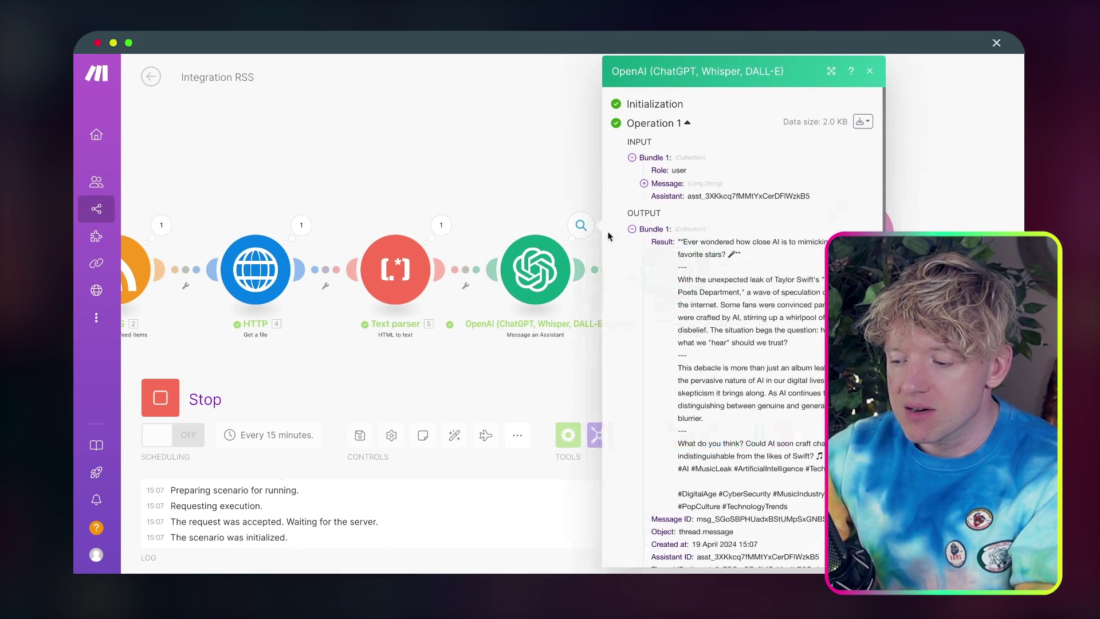
{"action": "scroll", "coordinate": [743, 342], "scroll_direction": "down", "scroll_amount": 1}
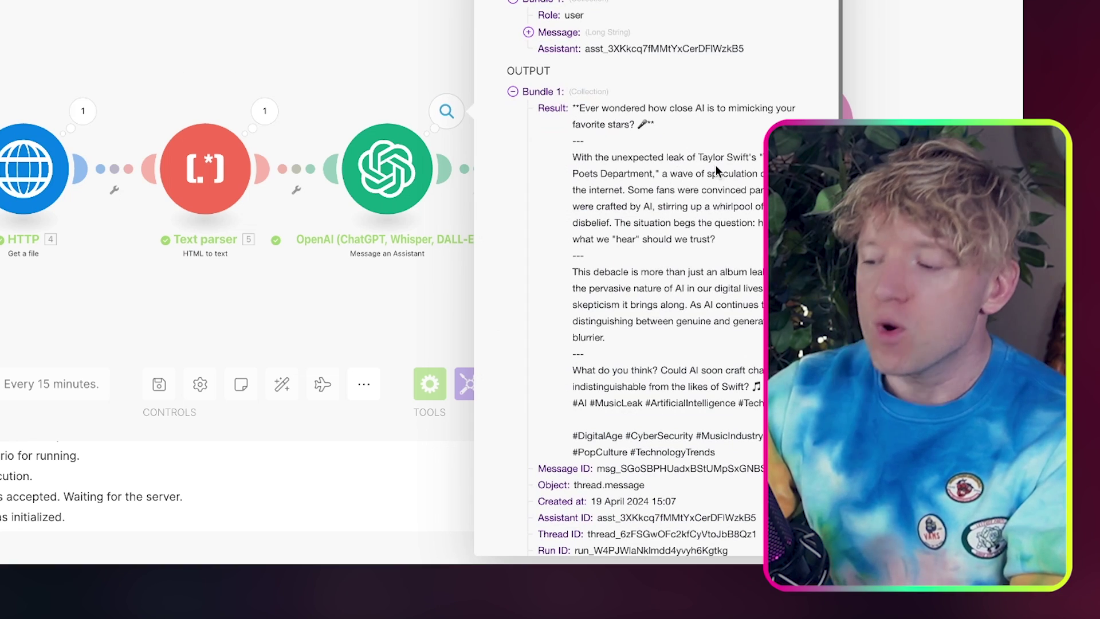
{"action": "left_click_drag", "start_coordinate": [893, 275], "coordinate": [812, 251]}
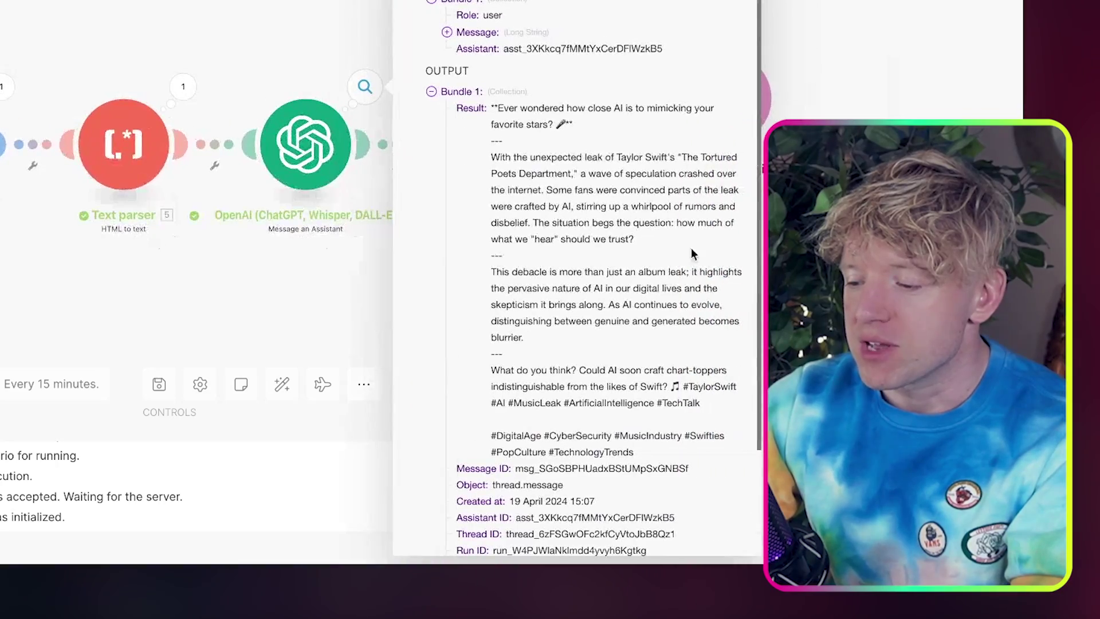
{"action": "scroll", "coordinate": [623, 253], "scroll_direction": "down", "scroll_amount": 1}
{"action": "scroll", "coordinate": [620, 251], "scroll_direction": "down", "scroll_amount": 2}
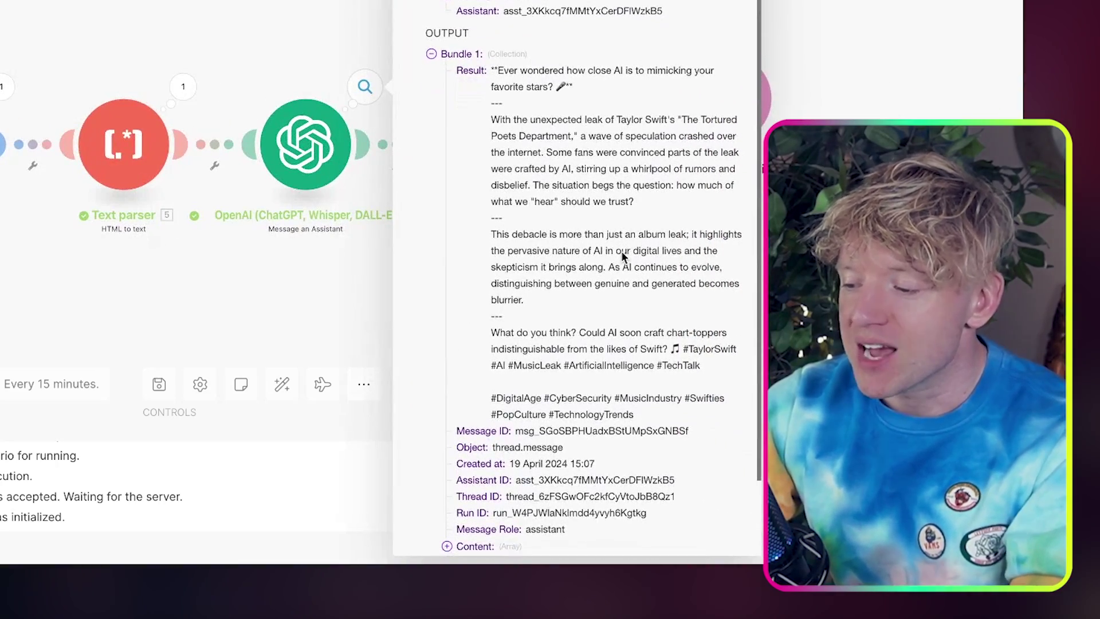
{"action": "scroll", "coordinate": [621, 251], "scroll_direction": "down", "scroll_amount": 5}
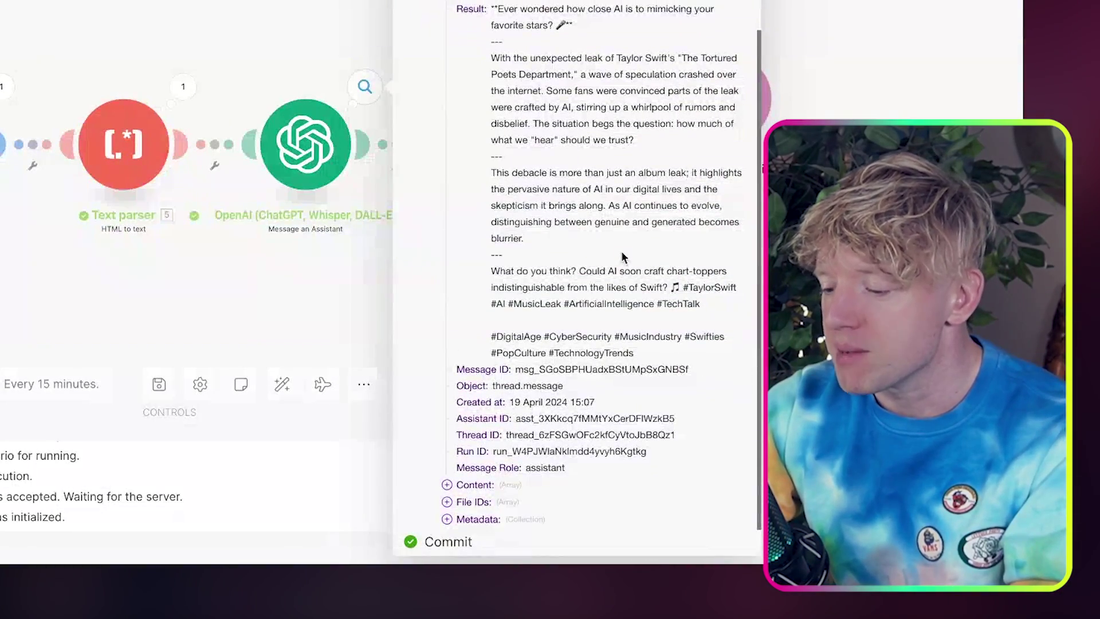
Auto-align the scenario's modules and check the Instagram for Business module's run details
{"action": "left_click_drag", "start_coordinate": [648, 339], "coordinate": [683, 265]}
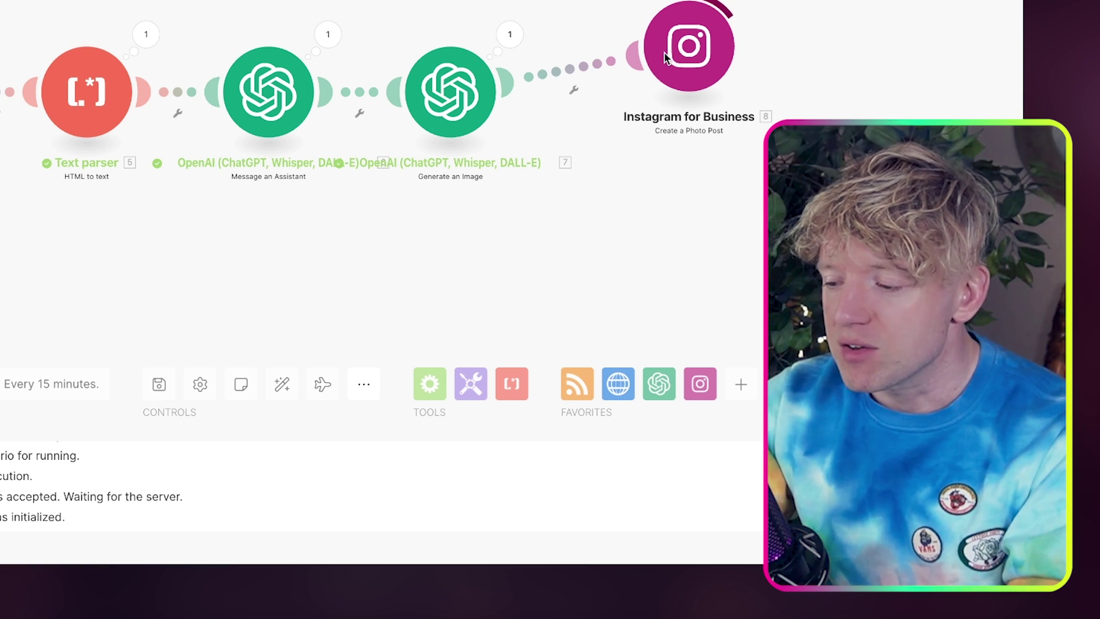
{"action": "scroll", "coordinate": [700, 58], "scroll_direction": "up", "scroll_amount": 1}
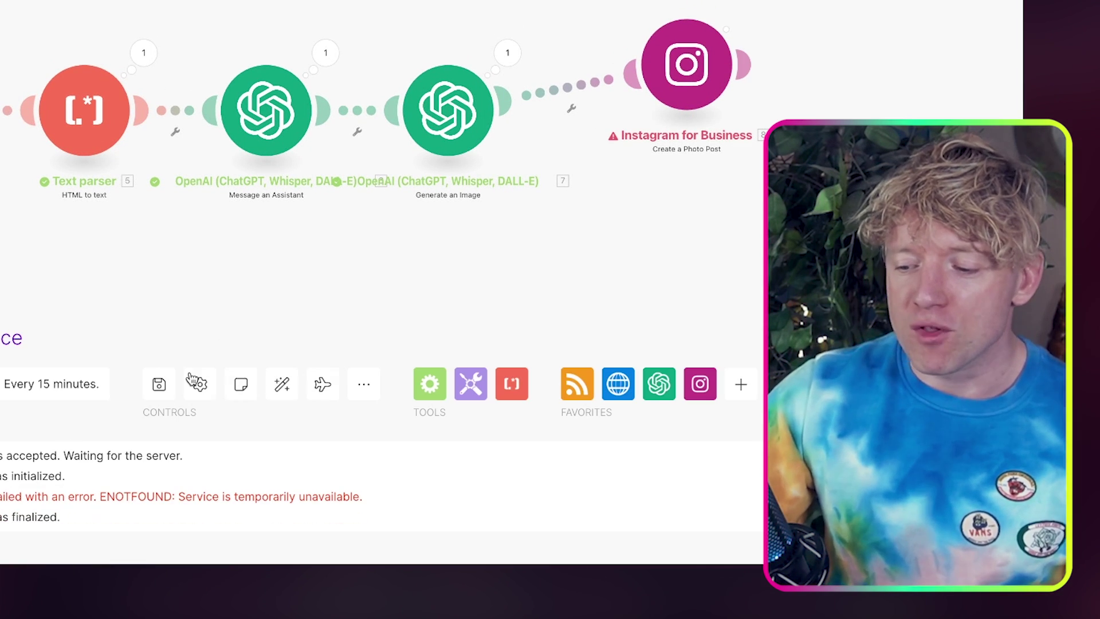
{"action": "left_click", "coordinate": [276, 393]}
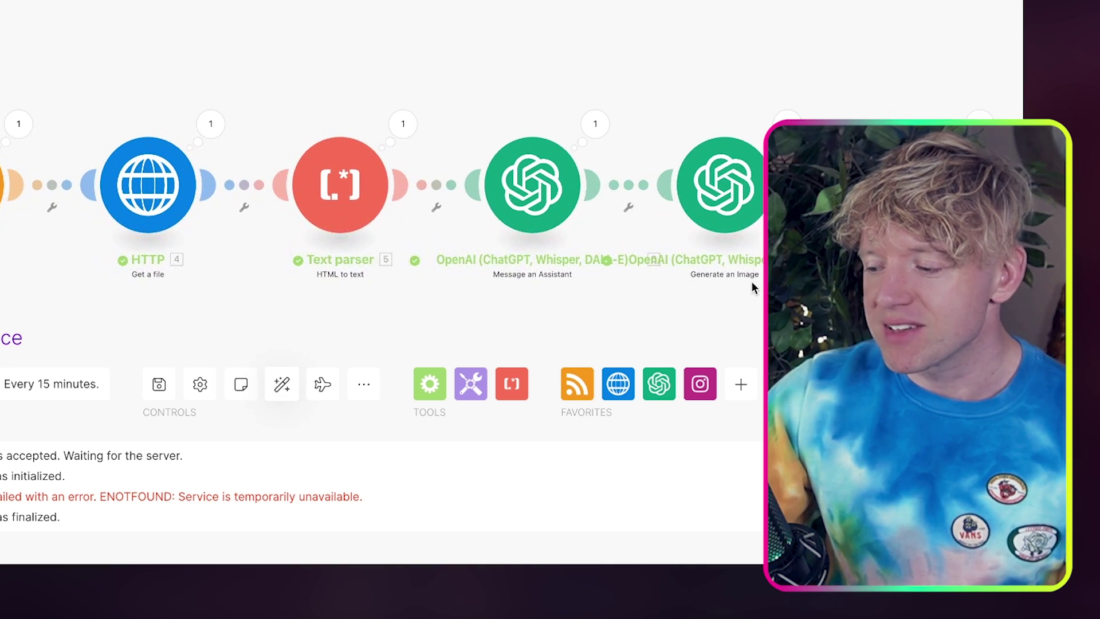
{"action": "left_click", "coordinate": [699, 46]}
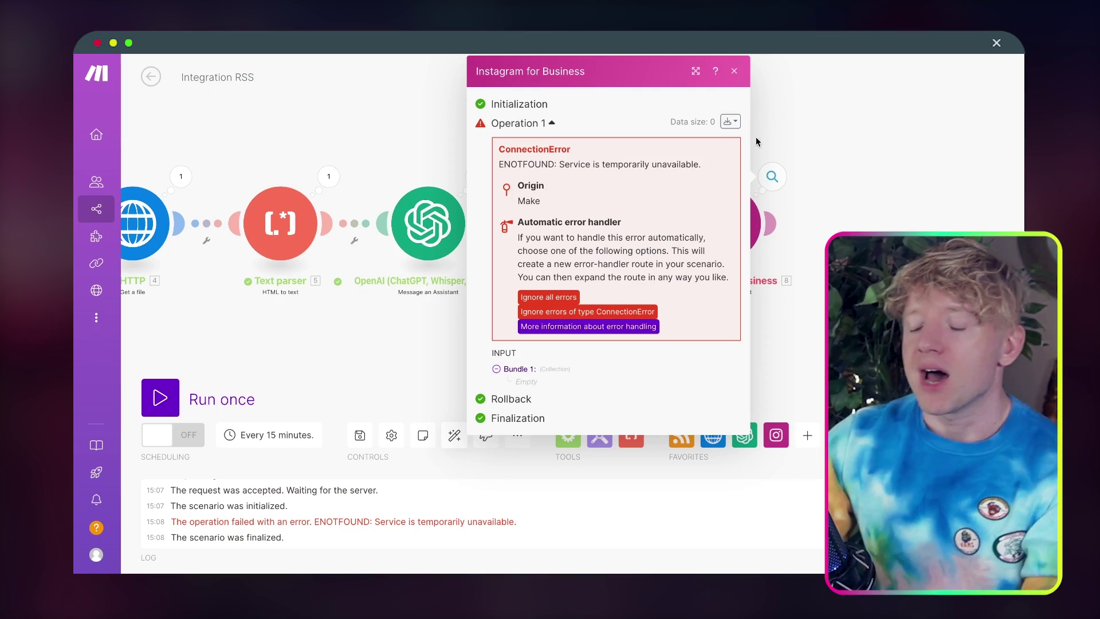
{"action": "left_click", "coordinate": [734, 71]}
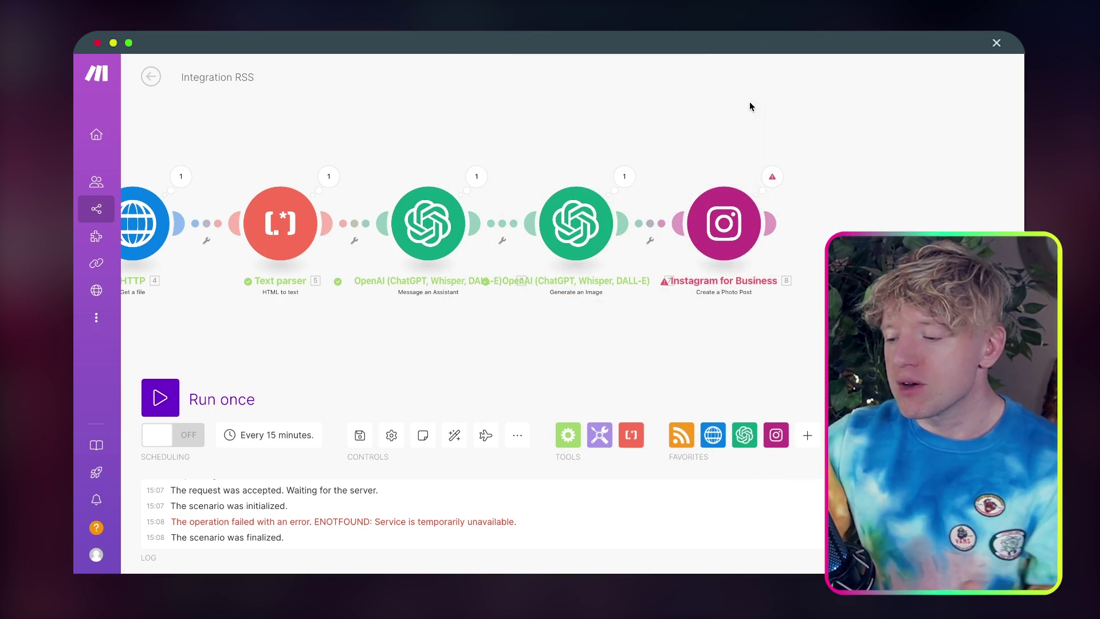
Map the Instagram for Business module's Photo URL to the Data[] URL output of the Generate an Image module
{"action": "left_click", "coordinate": [746, 236]}
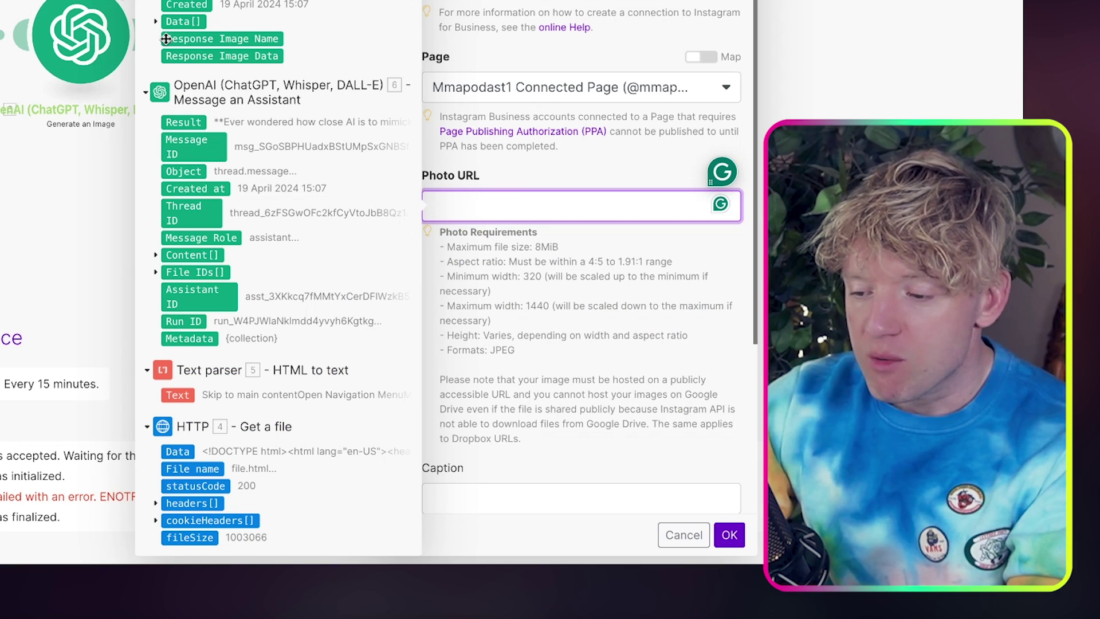
{"action": "left_click", "coordinate": [155, 22]}
{"action": "left_click", "coordinate": [182, 42]}
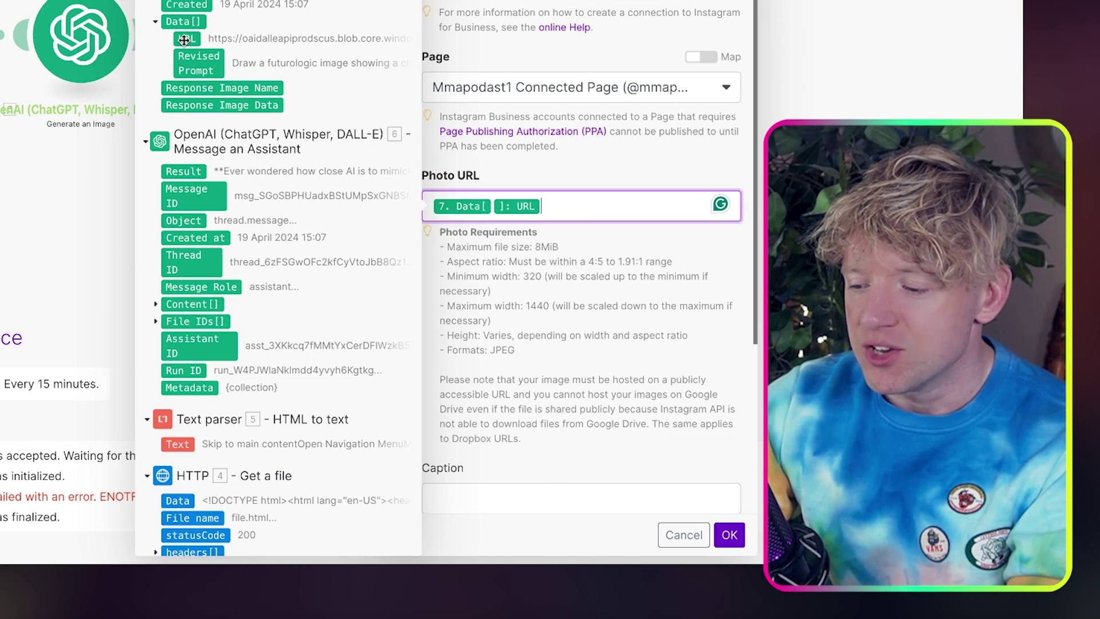
Map the photo post's Caption to the Result of the Message an Assistant module and save the Instagram for Business module
{"action": "left_click", "coordinate": [545, 286]}
{"action": "scroll", "coordinate": [546, 285], "scroll_direction": "down", "scroll_amount": 1}
{"action": "scroll", "coordinate": [545, 286], "scroll_direction": "down", "scroll_amount": 3}
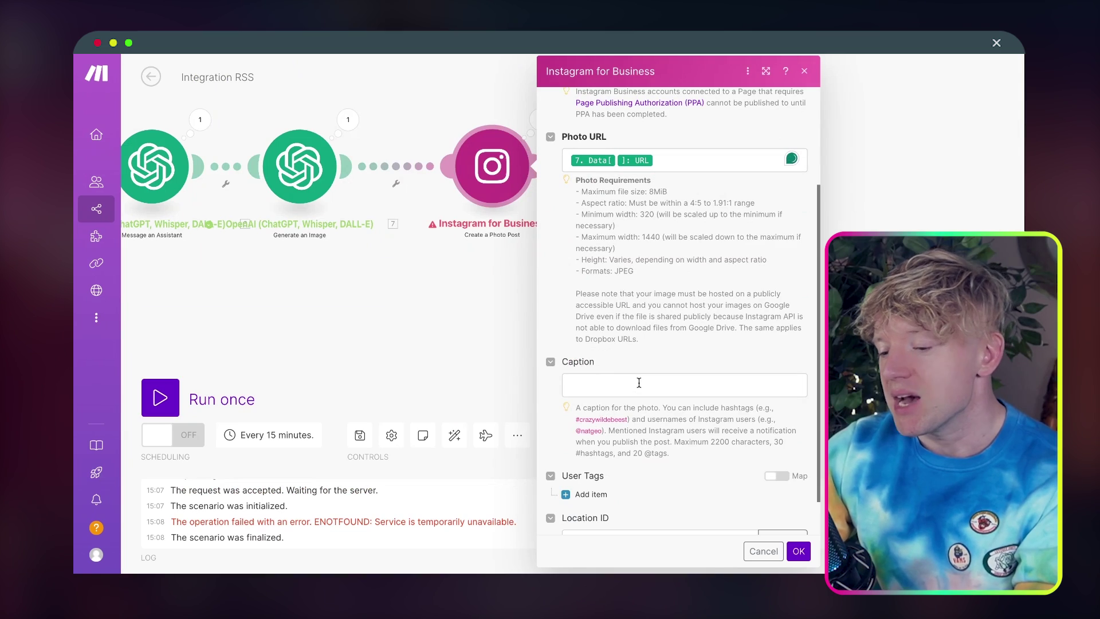
{"action": "left_click", "coordinate": [522, 316]}
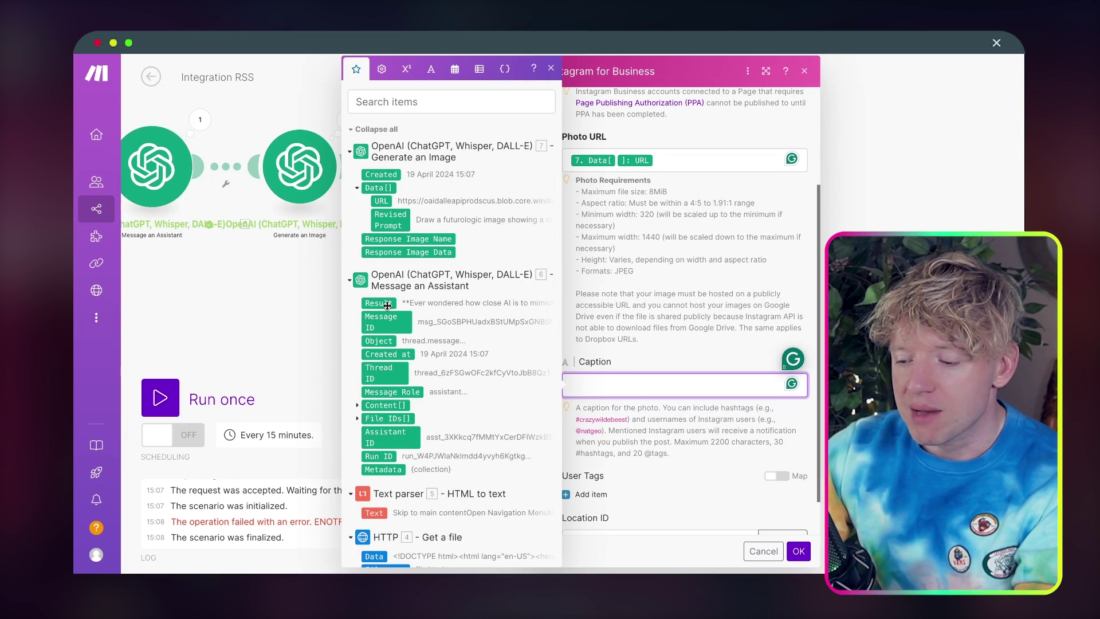
{"action": "left_click", "coordinate": [388, 305]}
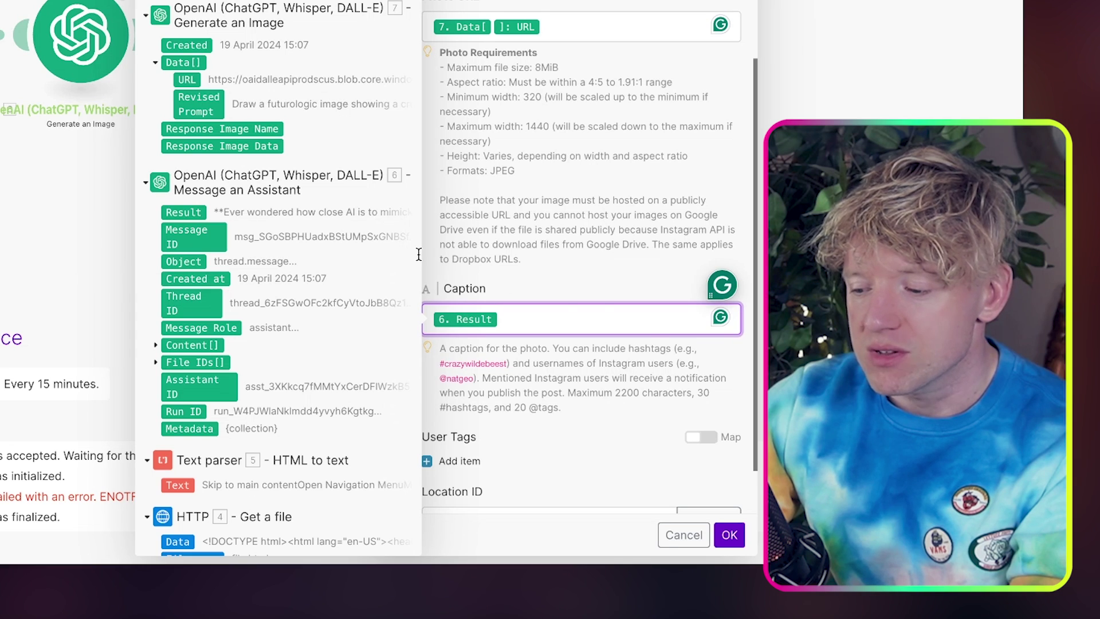
{"action": "left_click", "coordinate": [729, 535]}
Run the scenario once and follow its execution through the module chain to the Instagram for Business module
{"action": "left_click_drag", "start_coordinate": [439, 228], "coordinate": [852, 278]}
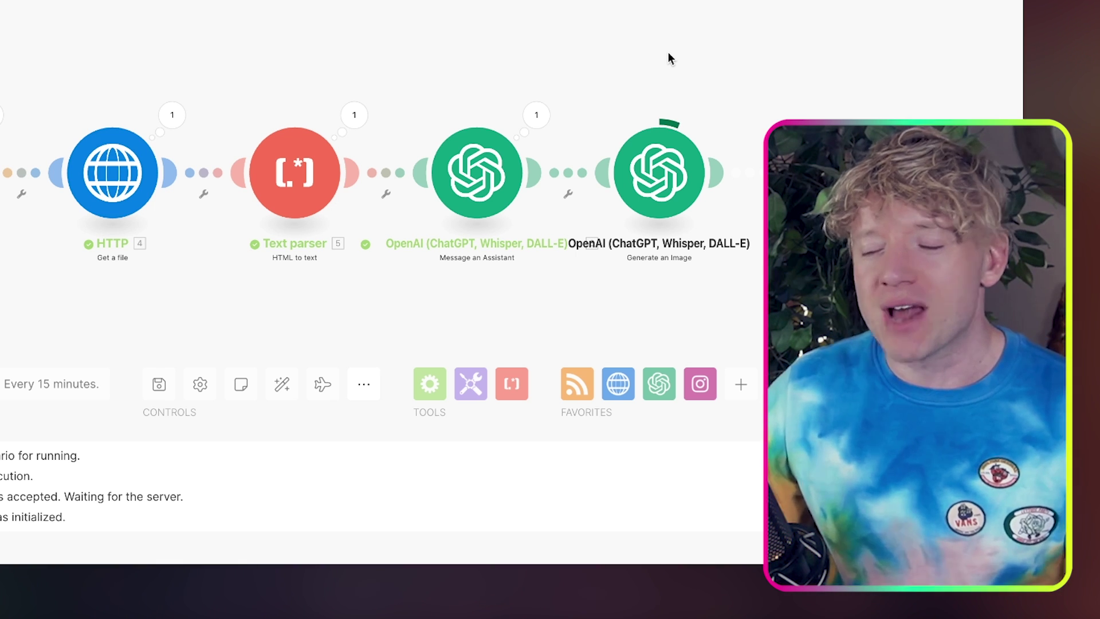
{"action": "left_click_drag", "start_coordinate": [742, 53], "coordinate": [729, 30]}
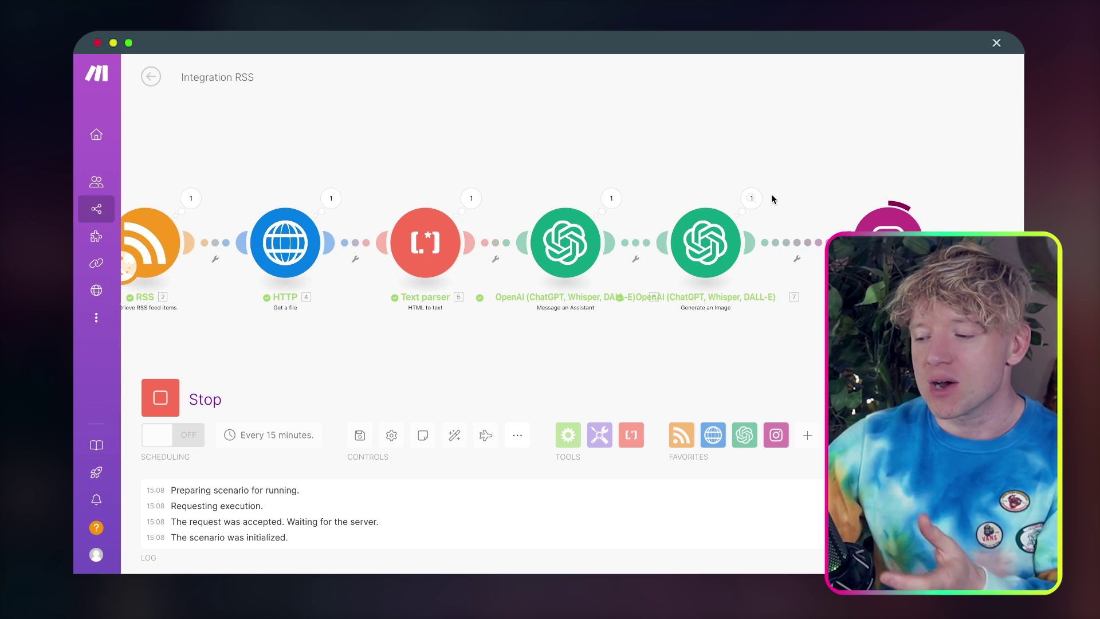
{"action": "left_click_drag", "start_coordinate": [814, 173], "coordinate": [757, 165]}
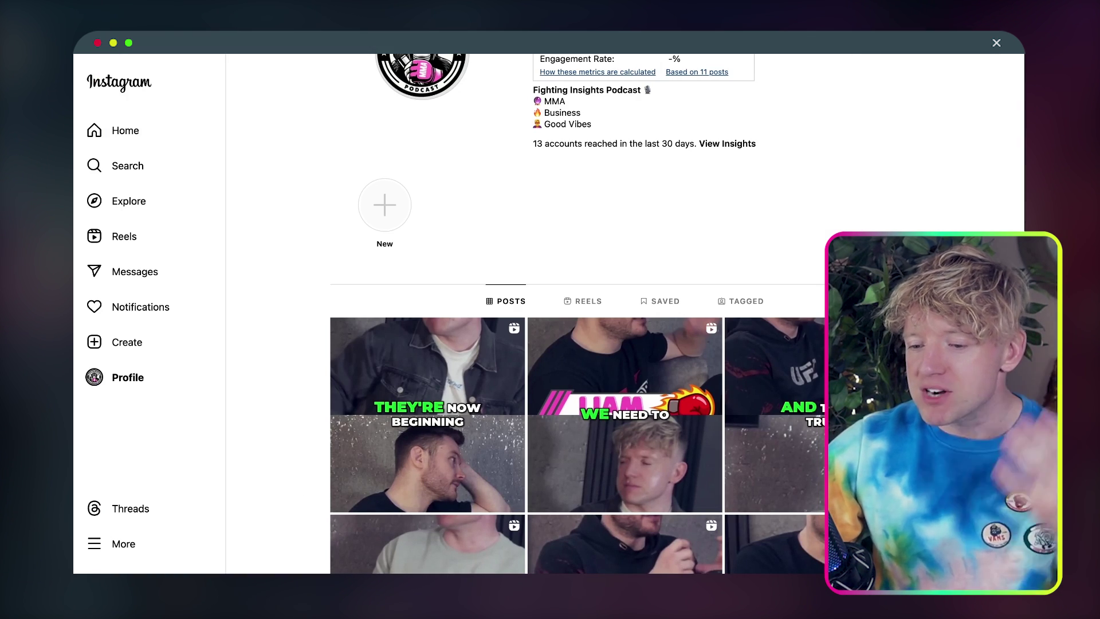
Switch to the Instagram profile, refresh it, and open the newest post to examine its generated image and caption
{"action": "key", "text": "super+r"}
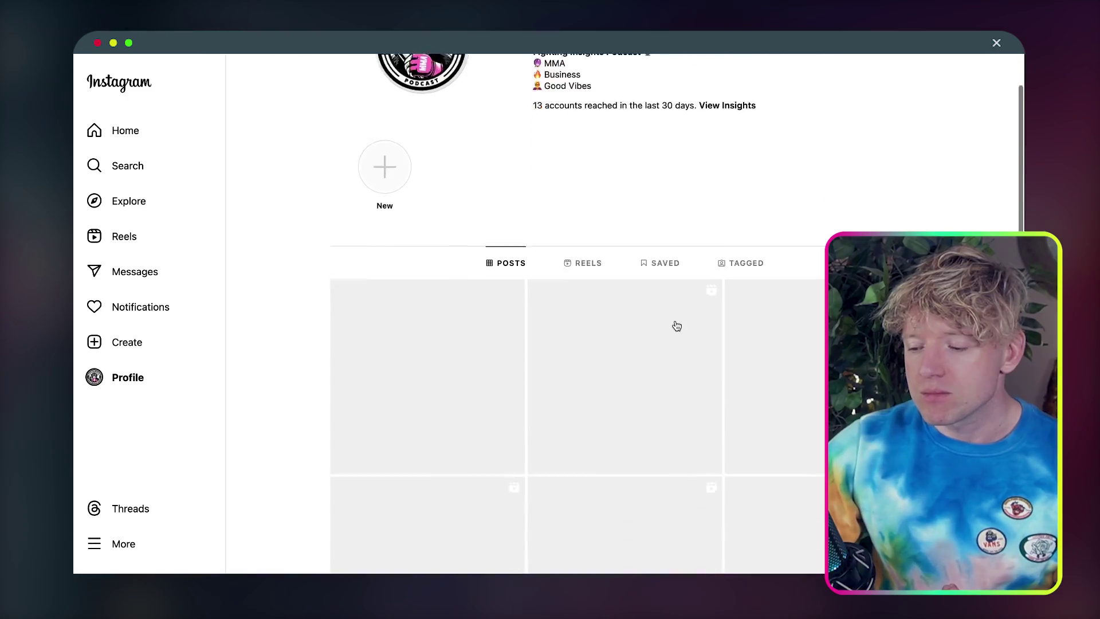
{"action": "scroll", "coordinate": [677, 326], "scroll_direction": "down", "scroll_amount": 4}
{"action": "left_click", "coordinate": [463, 142]}
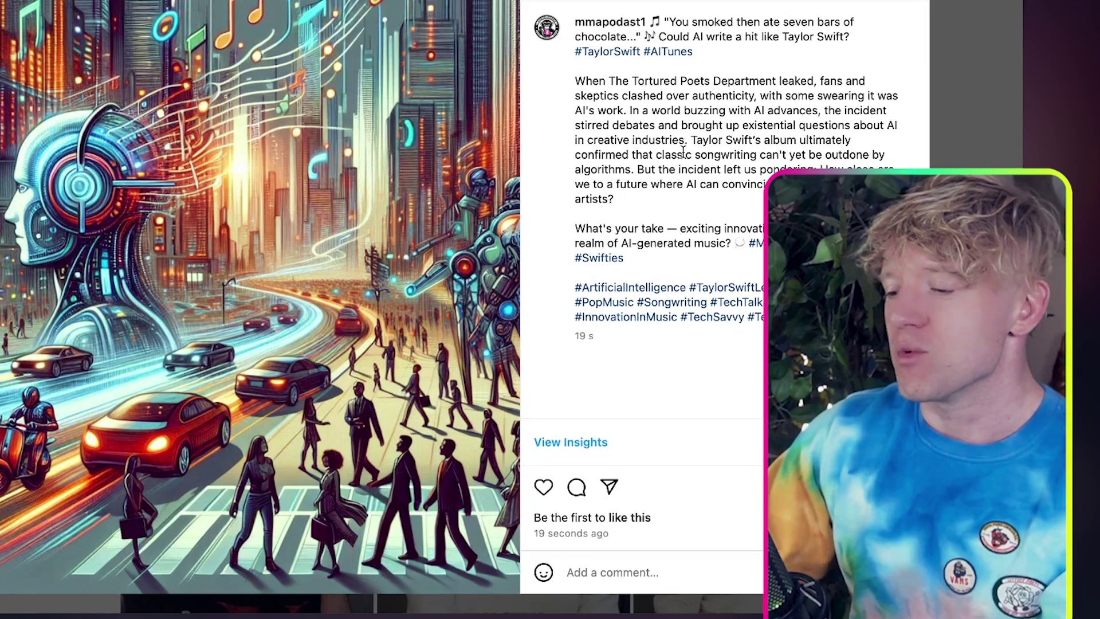
{"action": "left_click_drag", "start_coordinate": [664, 150], "coordinate": [667, 203]}
{"action": "left_click", "coordinate": [671, 235]}
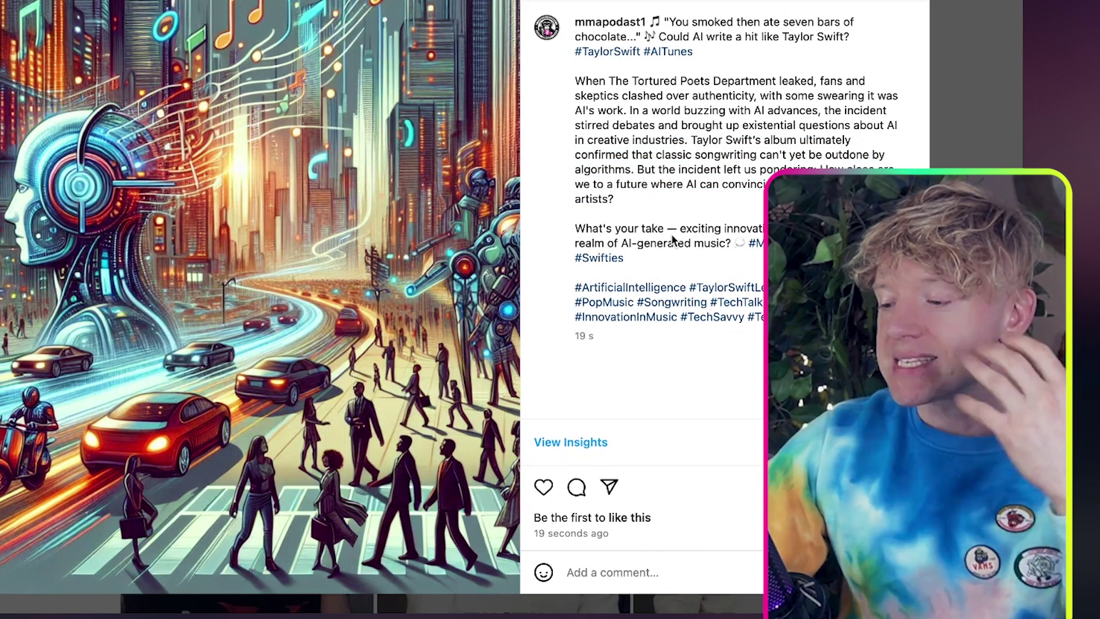